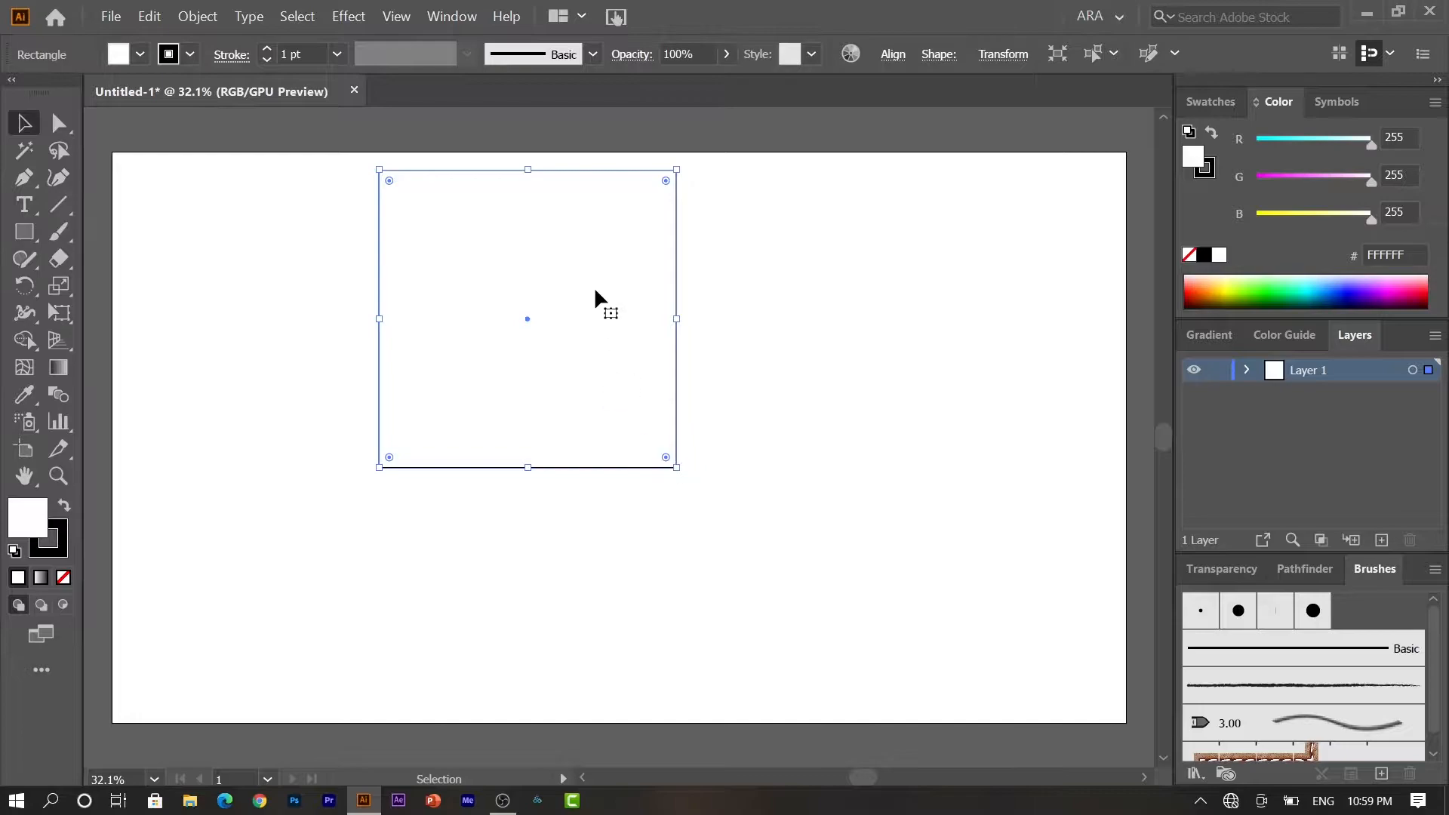
Move the square to the middle of the artboard and shift its bottom-left anchor point inward to X 728 px.
left_click_drag(547, 353, 611, 463)
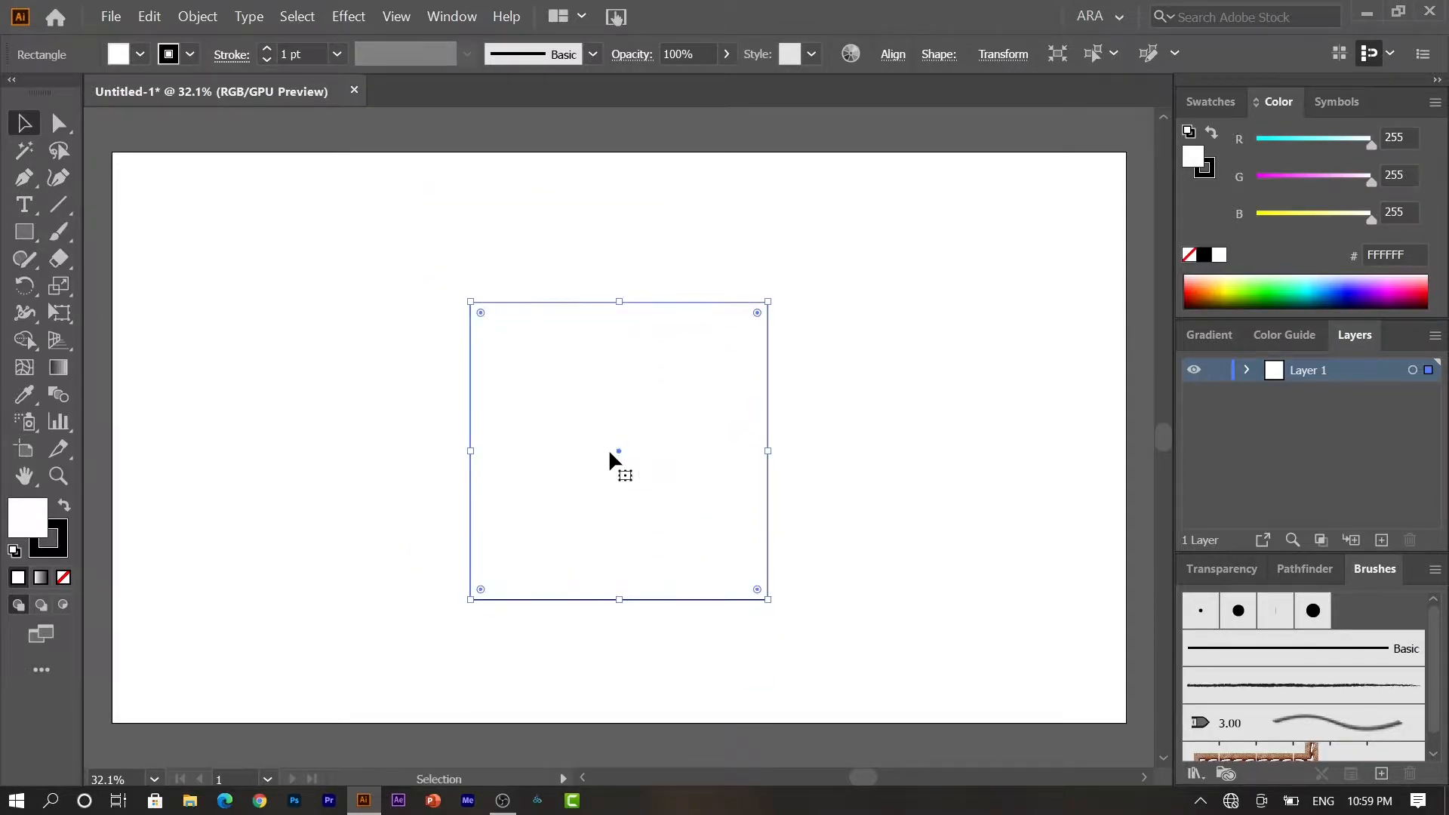
left_click(59, 123)
left_click_drag(438, 586, 480, 611)
key("shift+Right")
key("shift+Right")
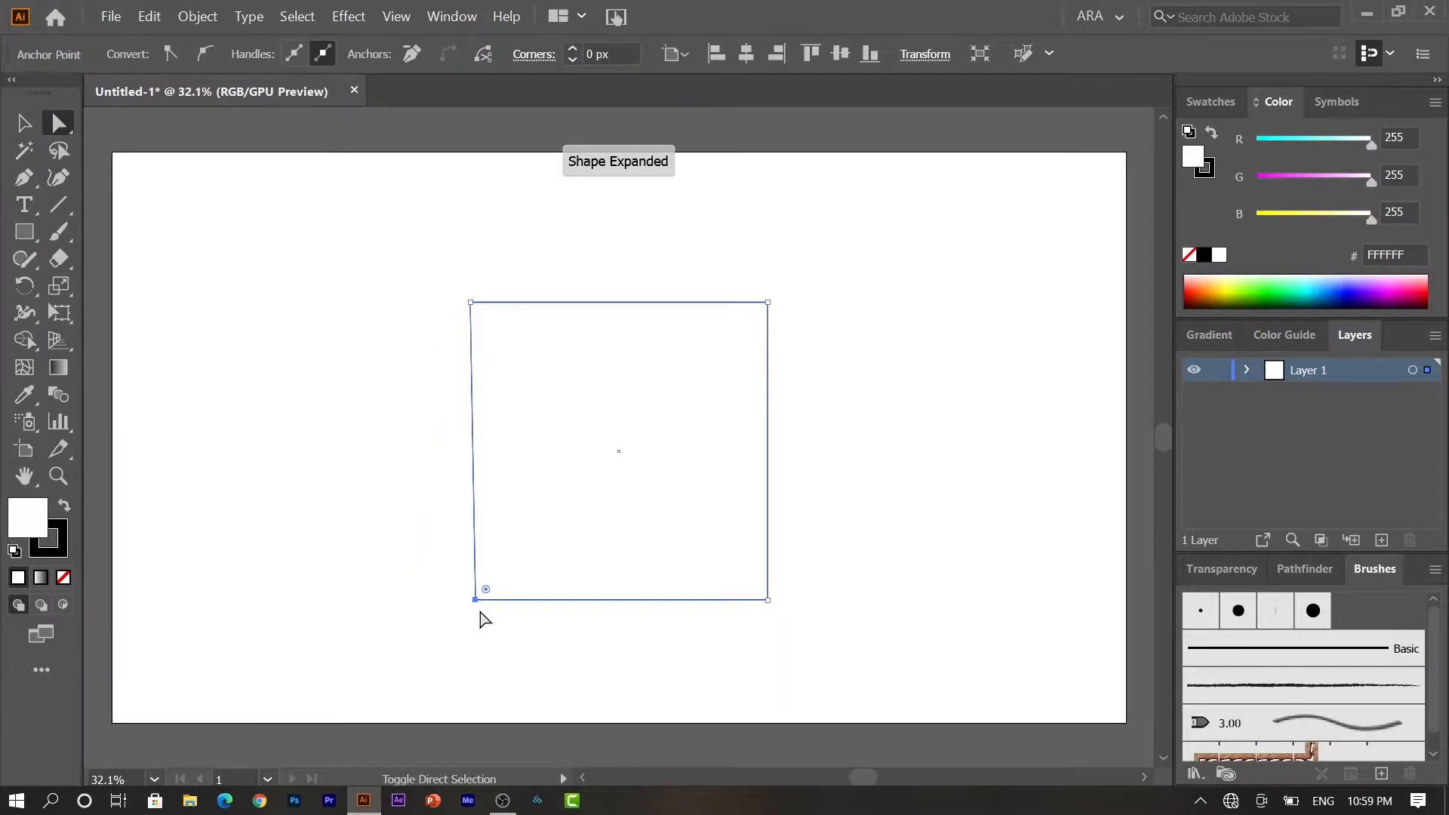
key("shift+Right")
key("shift+Right")
key("shift+Right")
key("shift+Right")
key("shift+Right")
key("shift+Right")
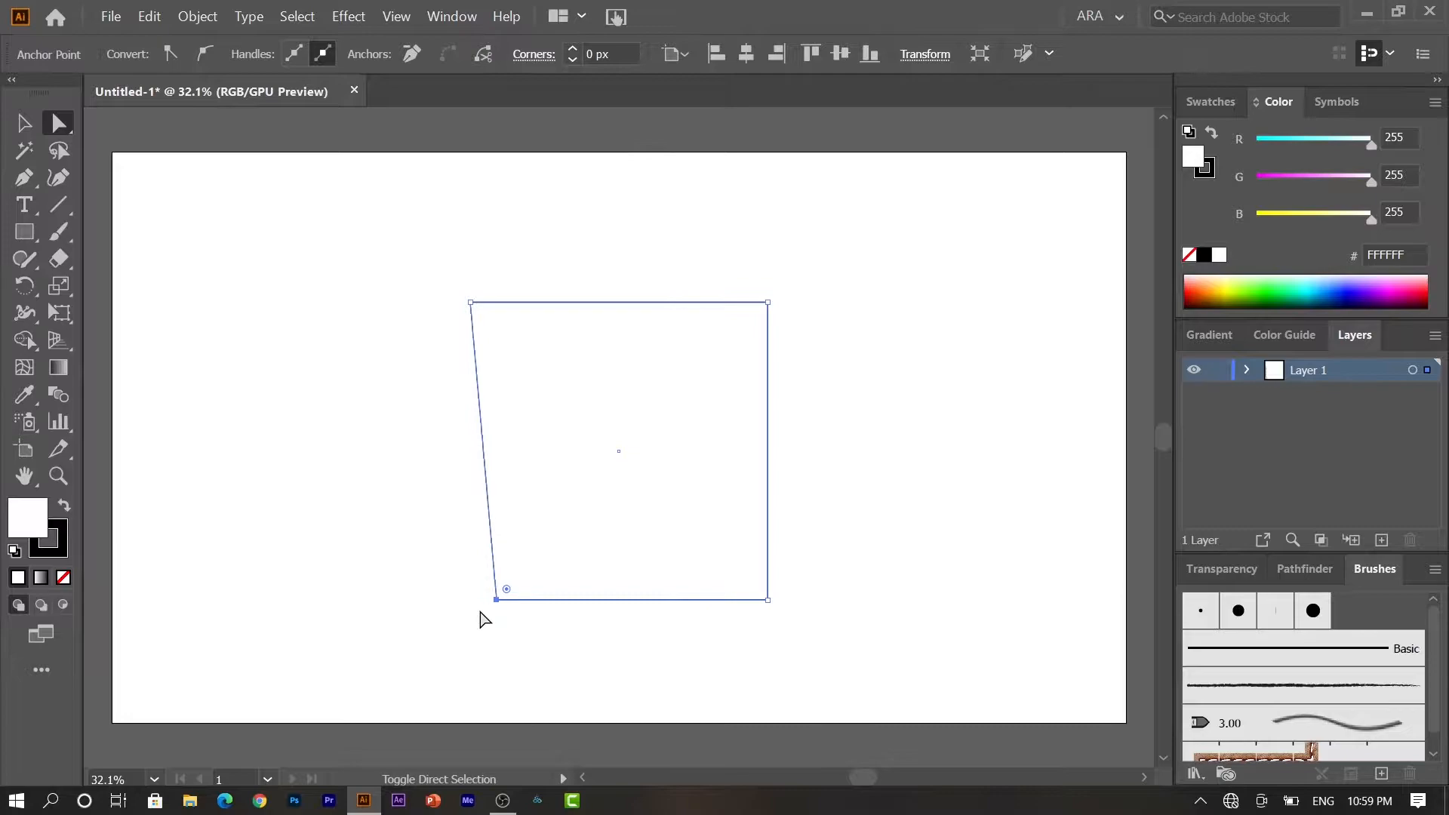
Shift the square's bottom-right anchor point inward to X 1202 px to form a tapered pot shape.
left_click(768, 601)
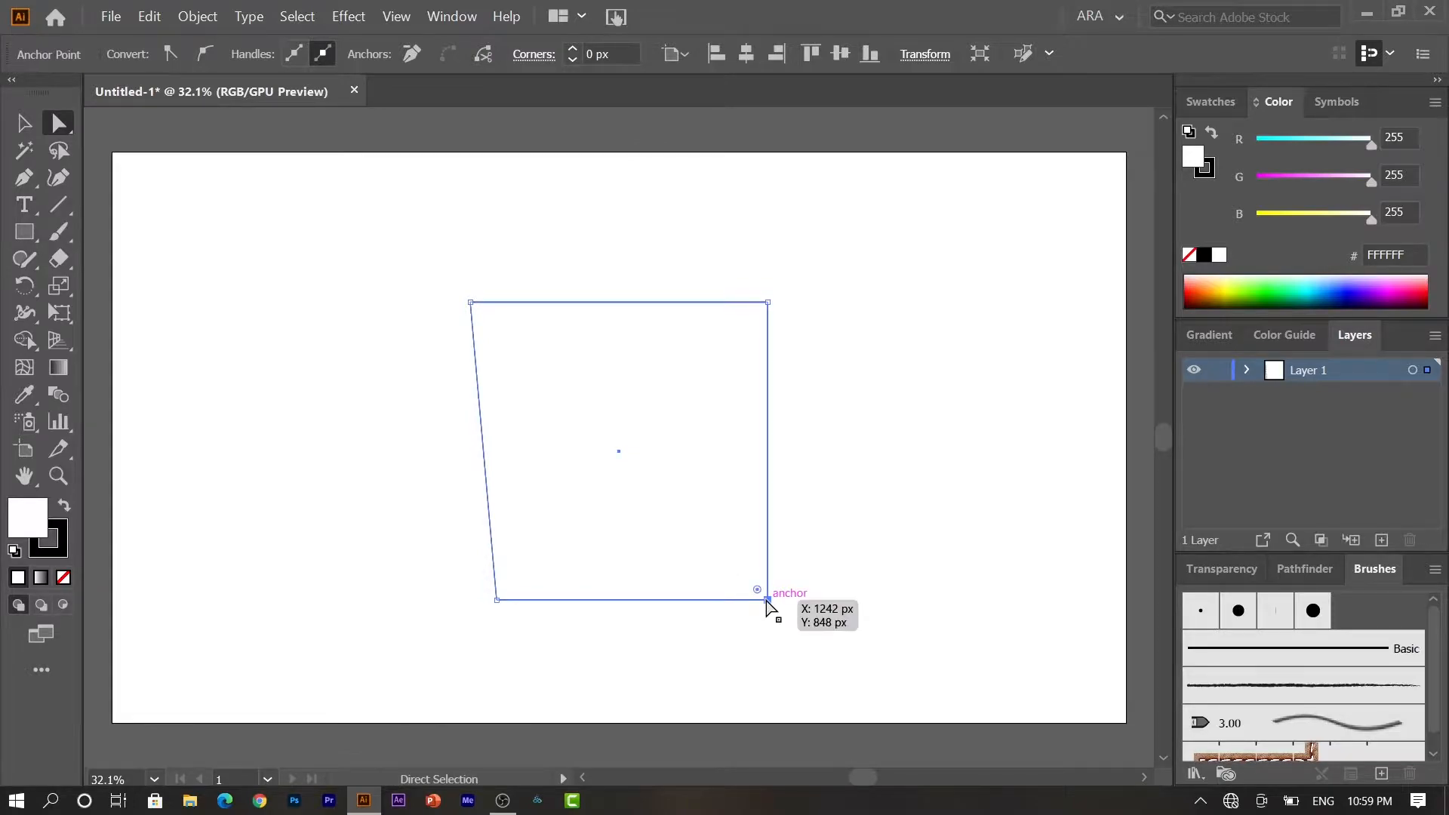
key("shift+Left")
key("shift+Left")
key("shift+Left")
key("shift+Left")
key("shift+Left")
key("shift+Left")
key("shift+Left")
key("shift+Left")
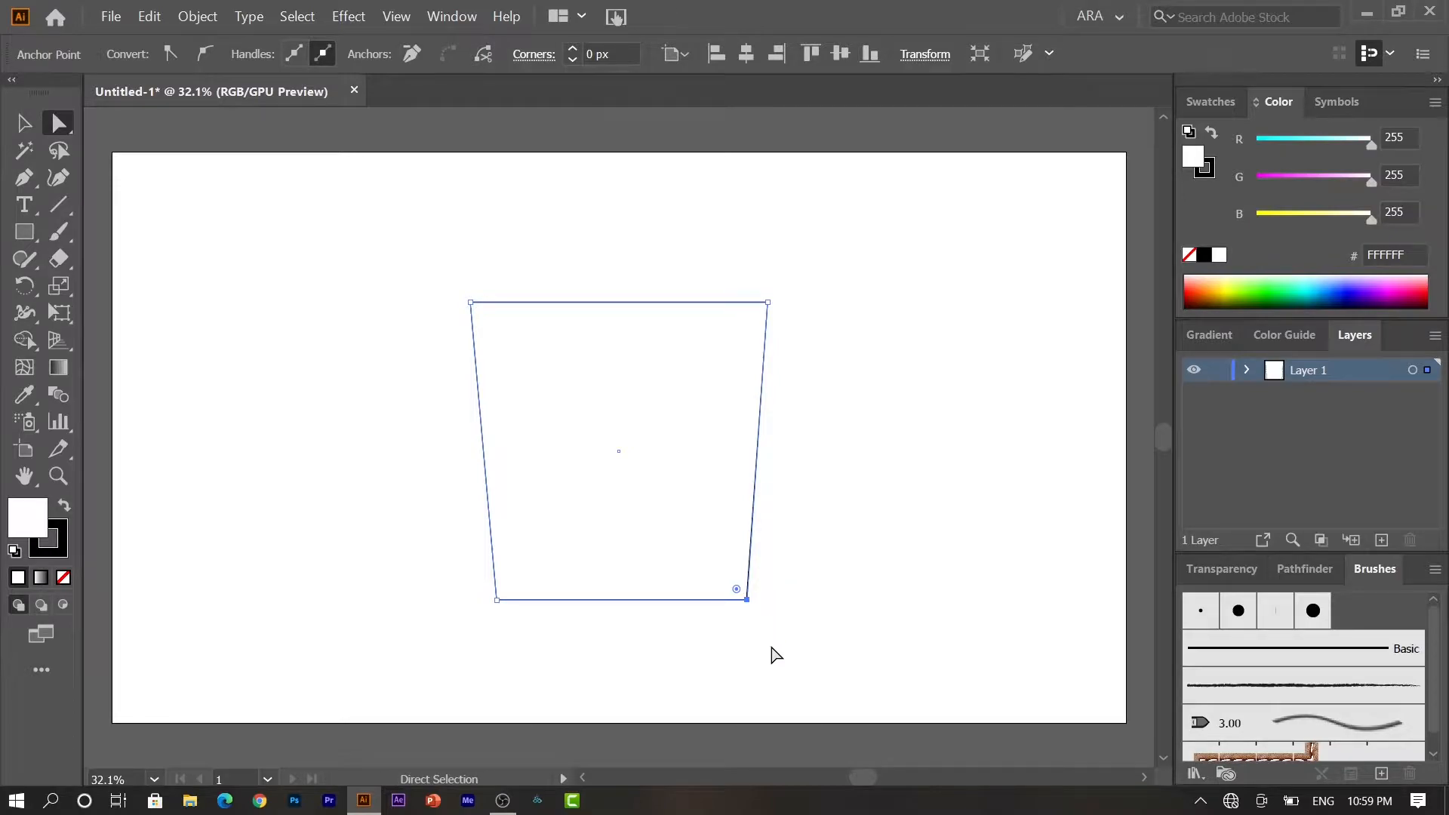
Check both bottom anchor points and nudge the bottom-right one slightly further inward so the taper is symmetric.
left_click(496, 600)
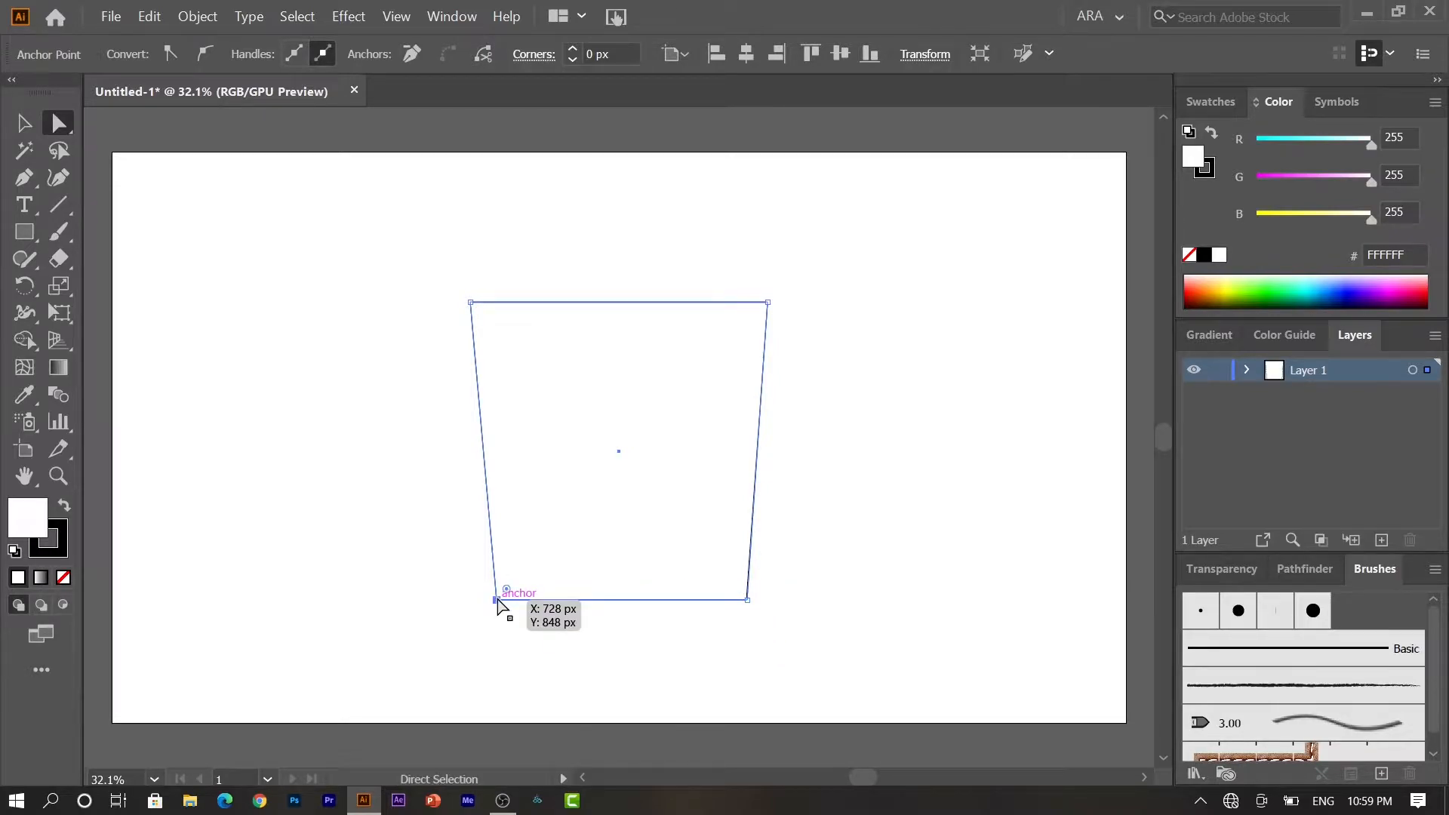
left_click(747, 601)
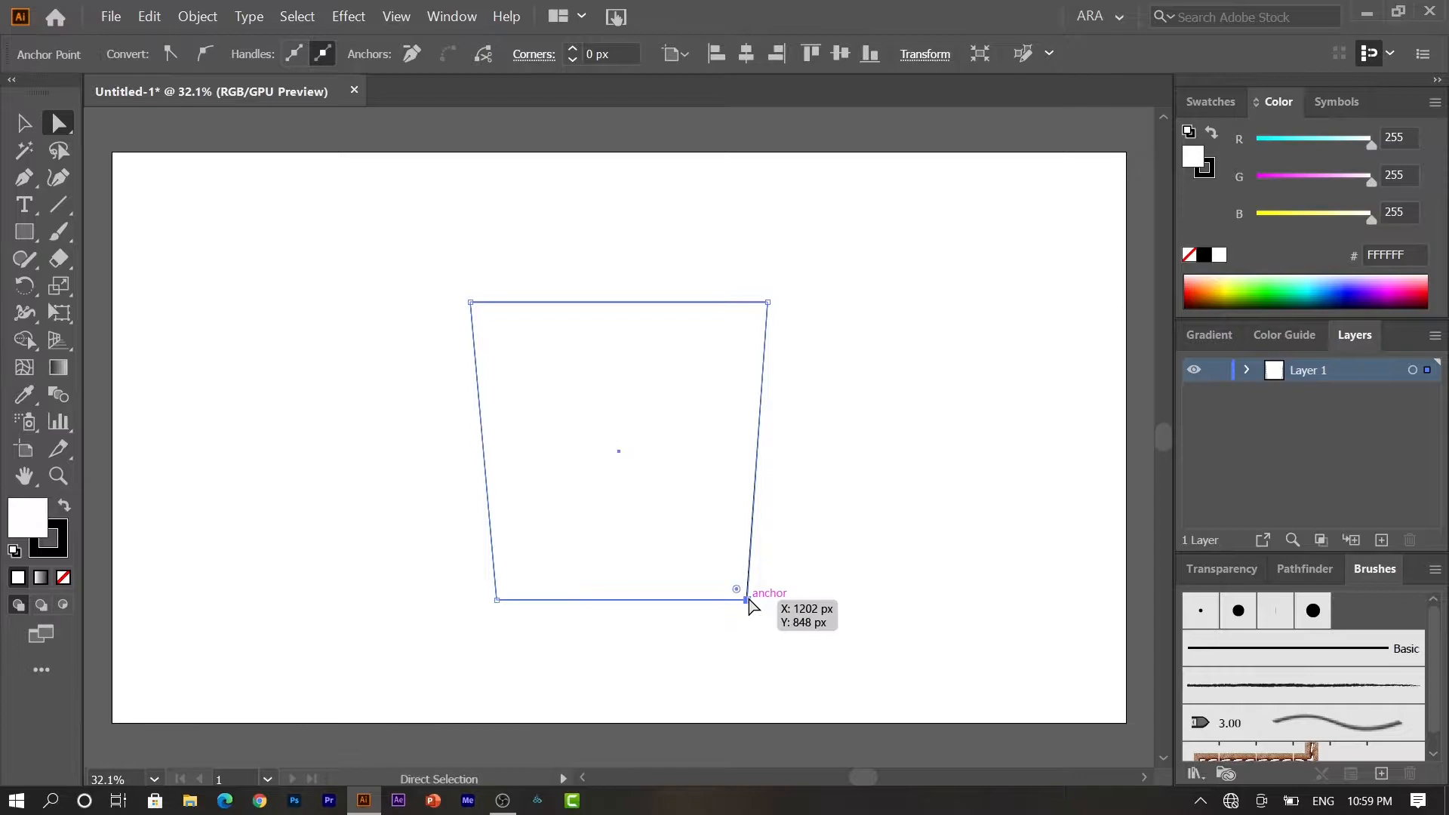
left_click(748, 630)
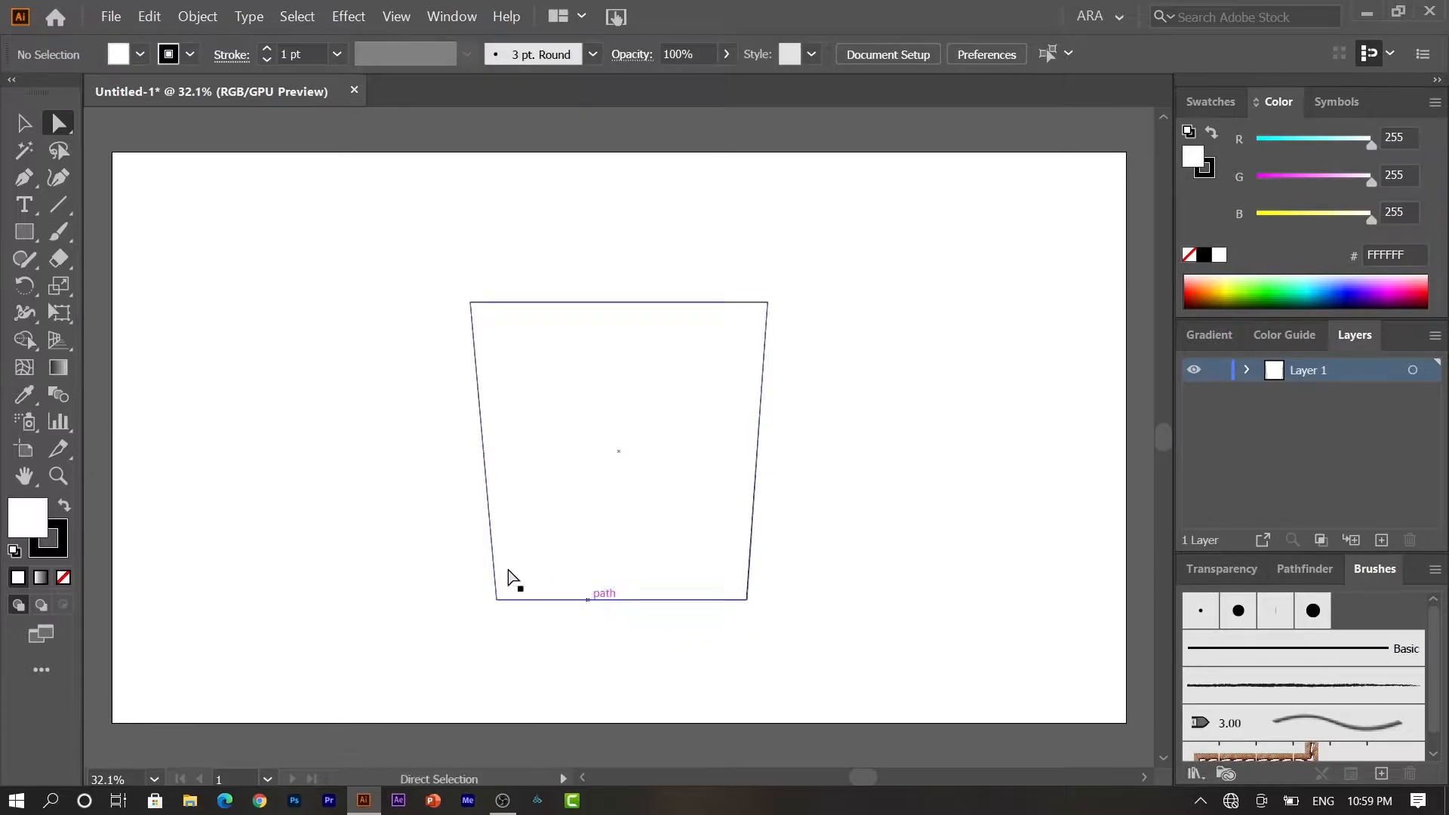
left_click(746, 602)
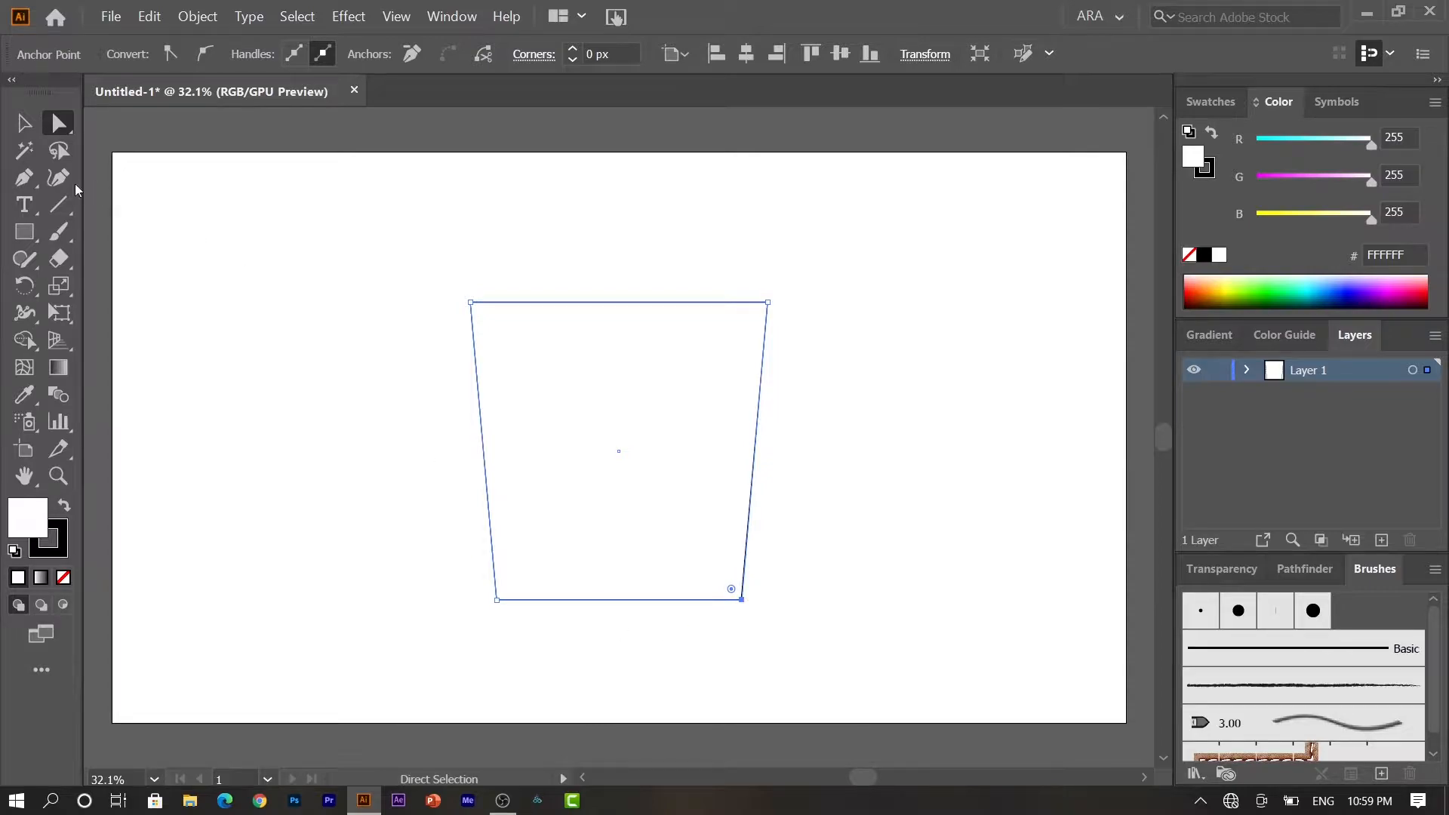
Remove the trapezoid's outline and fill it with a light brown swatch.
left_click(30, 134)
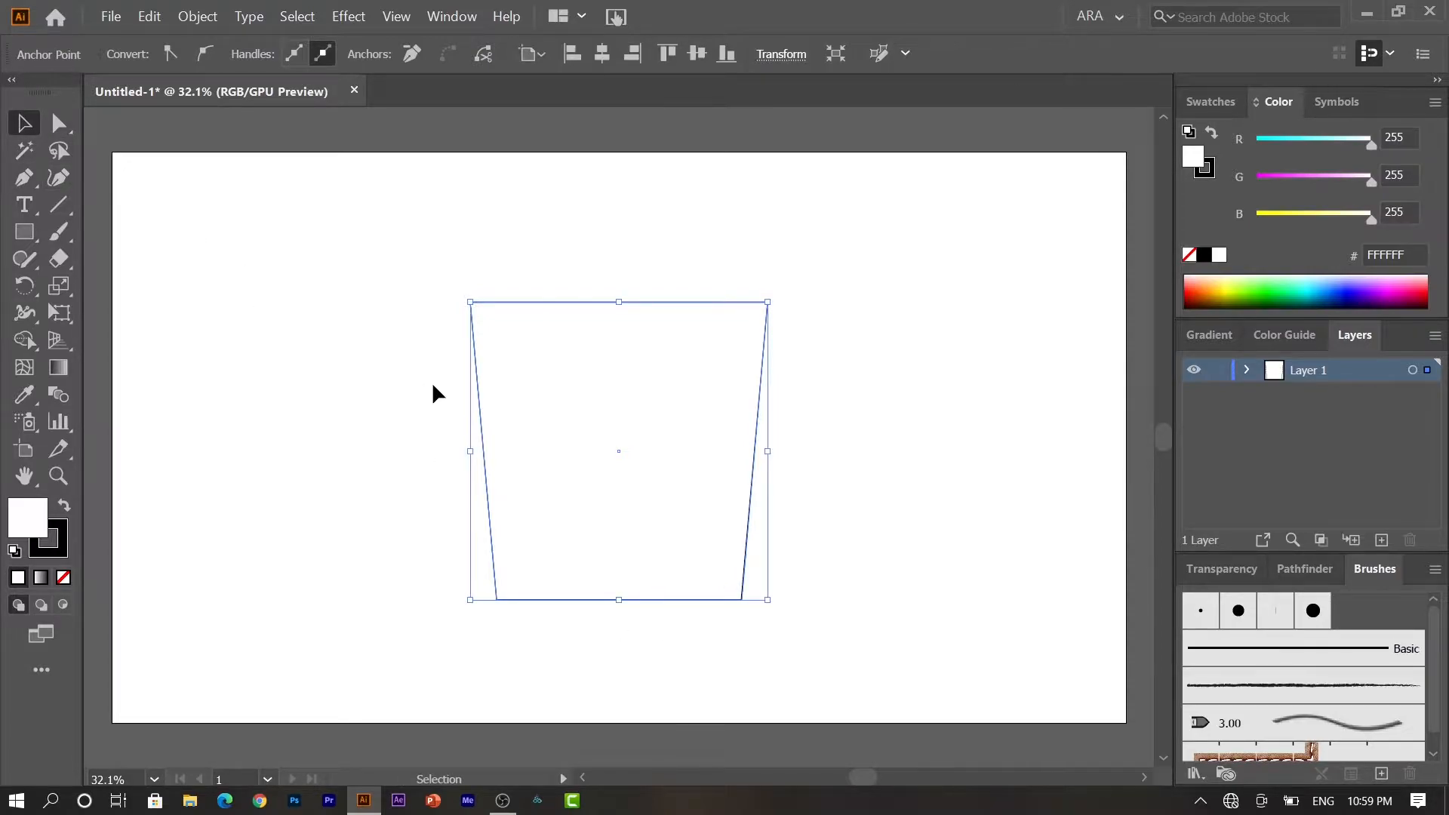
left_click(66, 578)
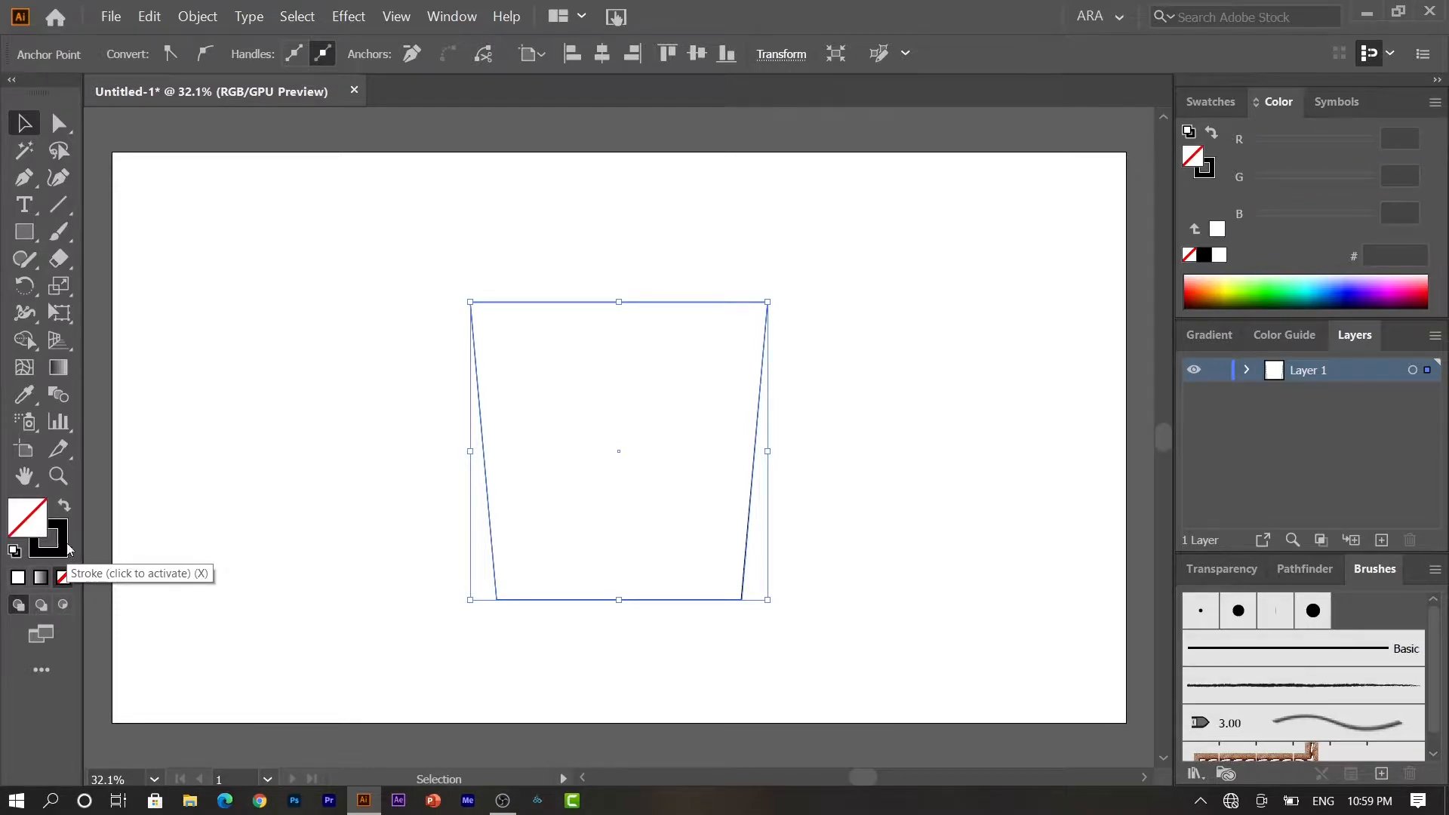
left_click(63, 504)
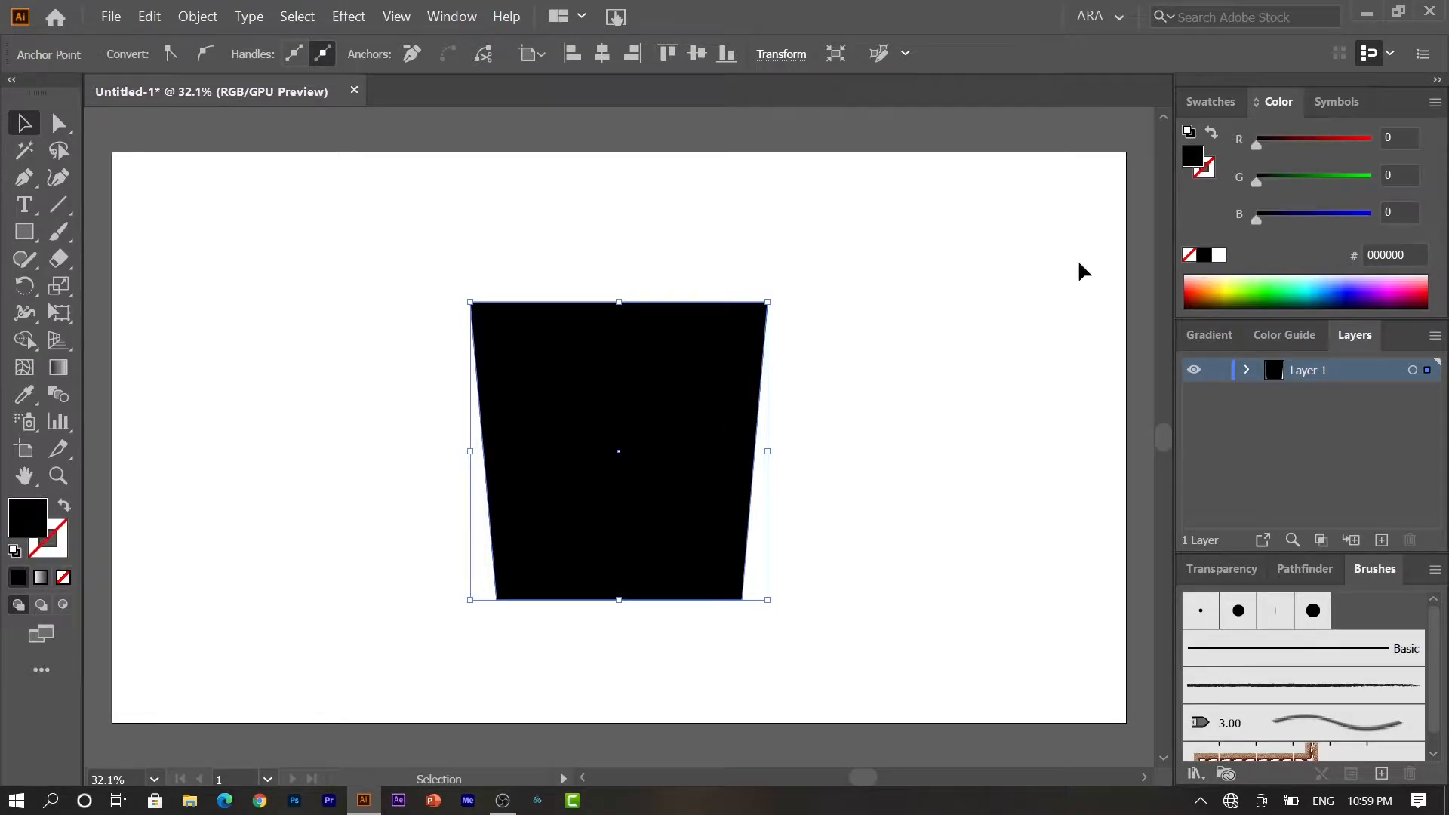
left_click(1210, 101)
left_click(1300, 205)
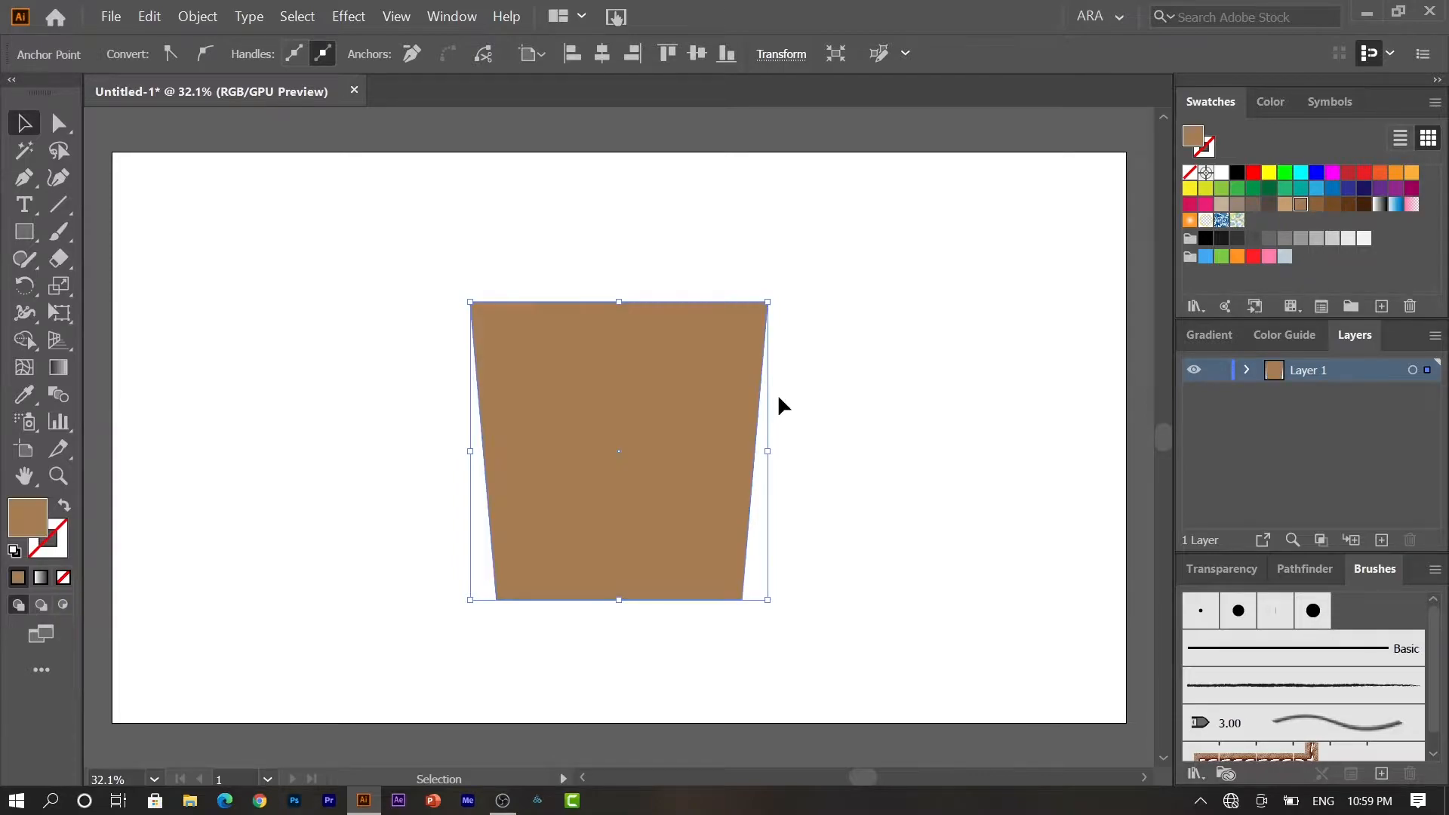
left_click(834, 410)
Draw a tall rectangle from the pot's vertical centre line over its right half and fill it with a darker brown.
left_click(25, 232)
mouse_move(617, 269)
left_mouse_down()
mouse_move(718, 705)
mouse_move(833, 679)
left_mouse_up()
key("v")
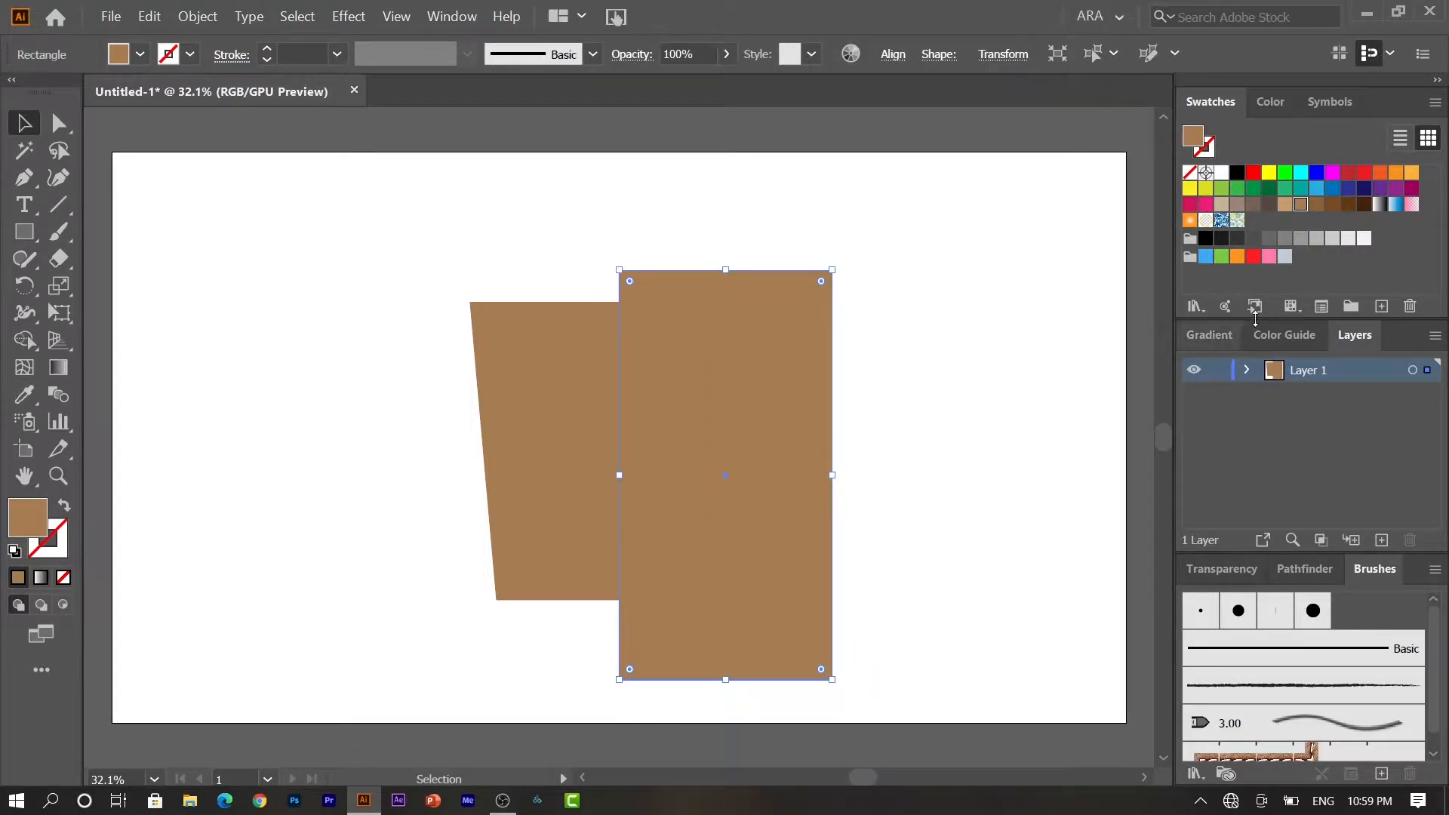
left_click(1315, 205)
Trim the darker rectangle to the pot's outline with the Shape Builder, leaving only the shaded right half.
left_click_drag(970, 323, 518, 498)
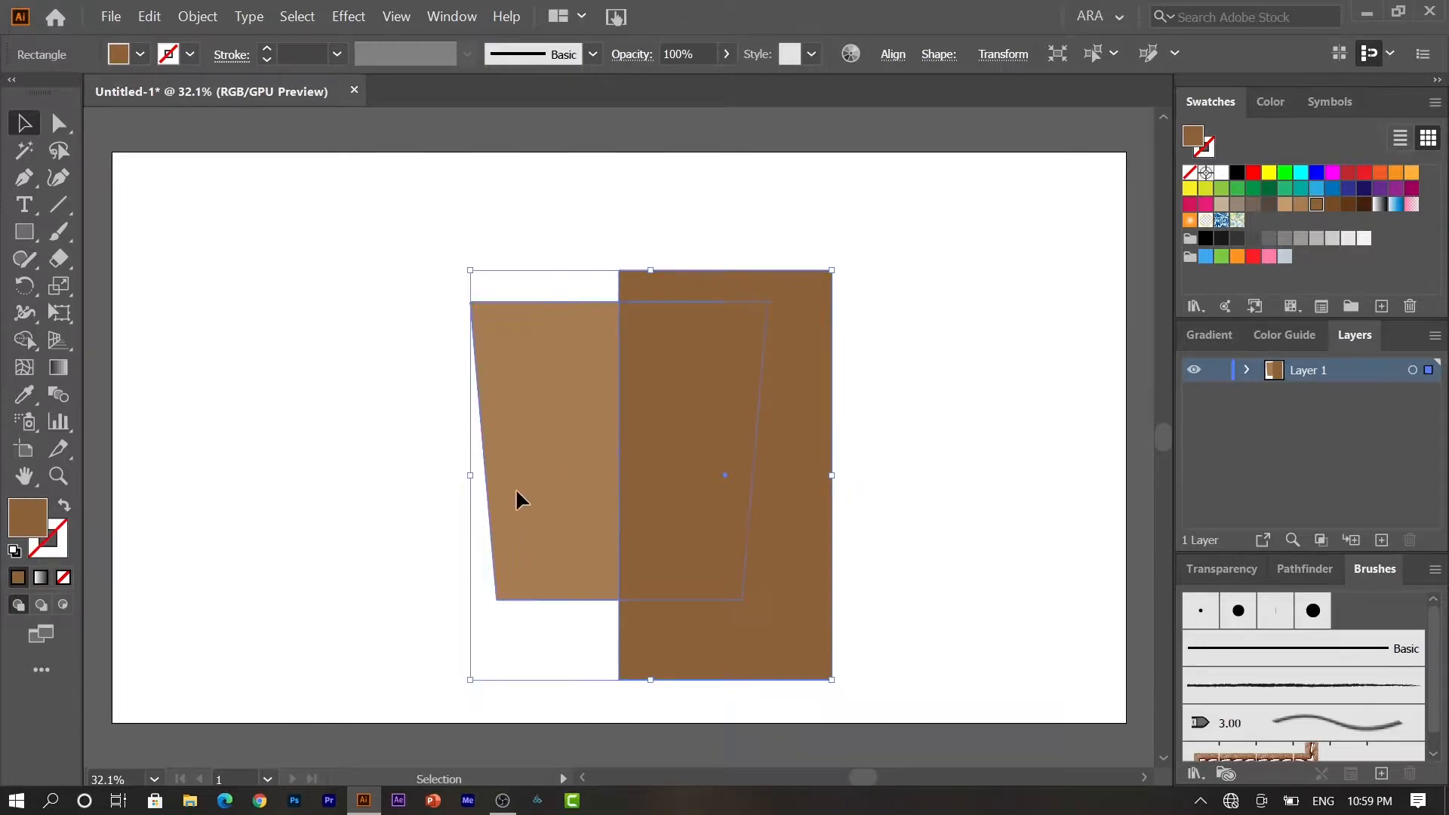
left_click(23, 340)
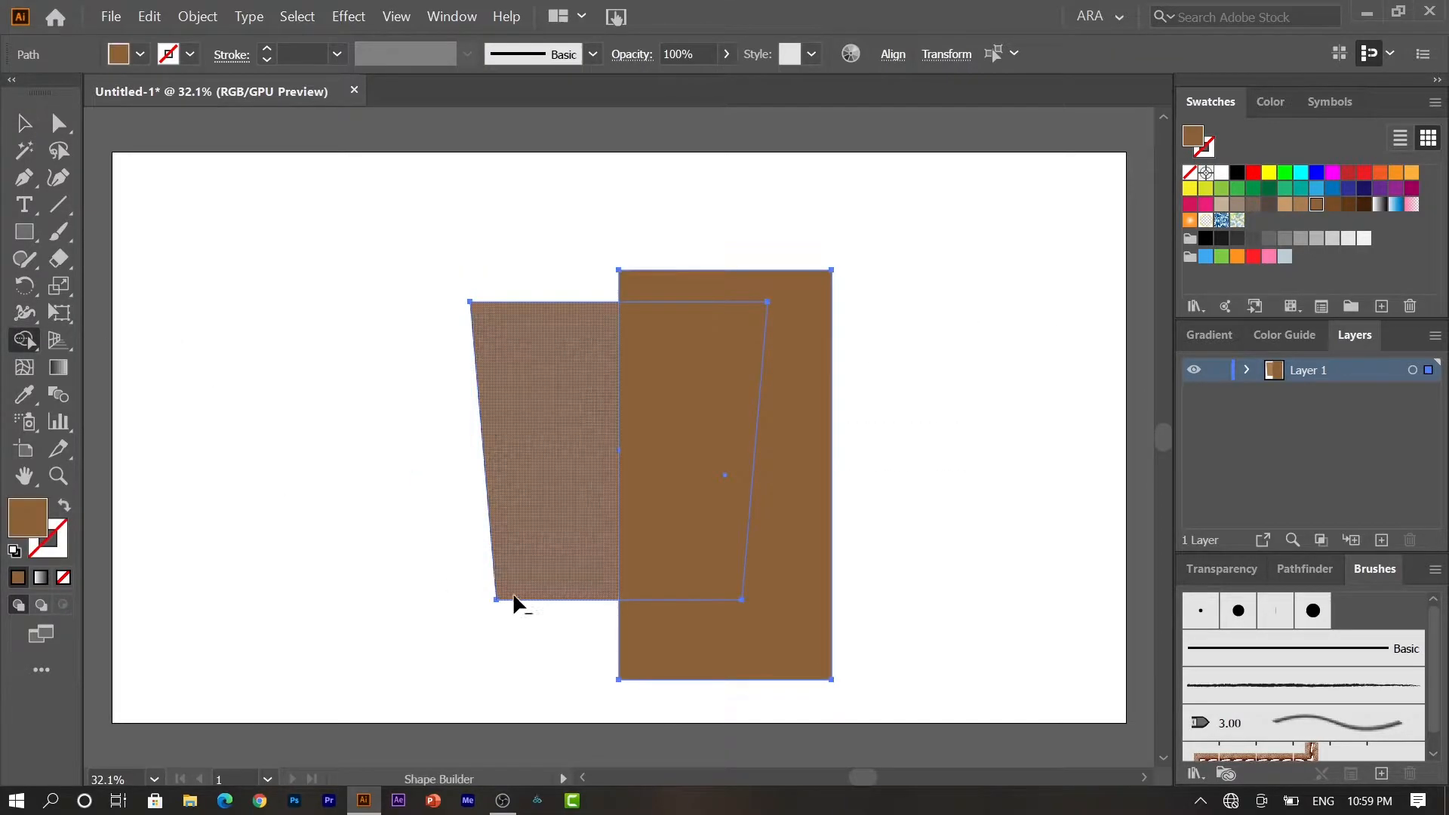
left_click(626, 627, "alt")
left_click(703, 480)
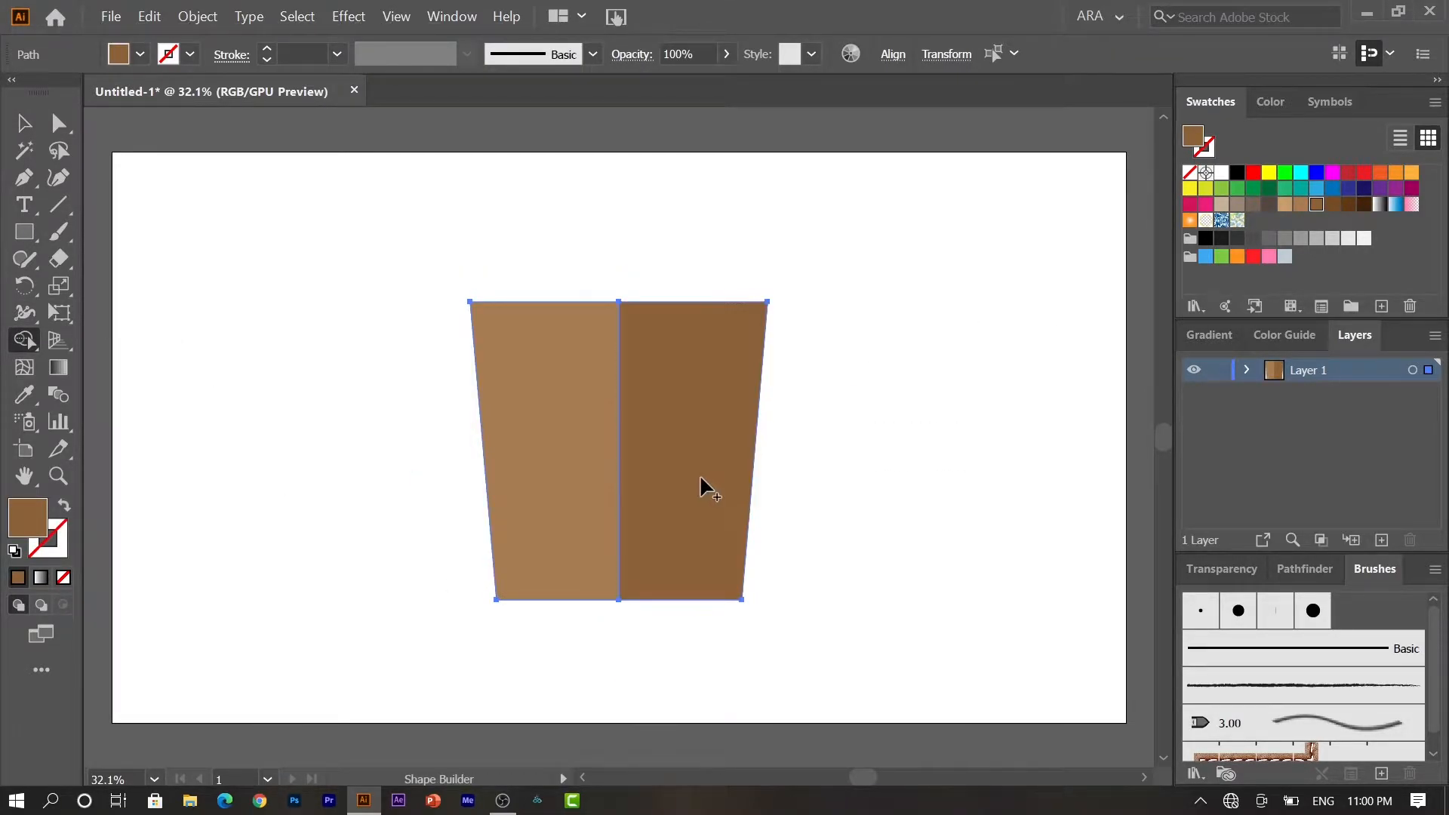
left_click(22, 122)
left_click(297, 445)
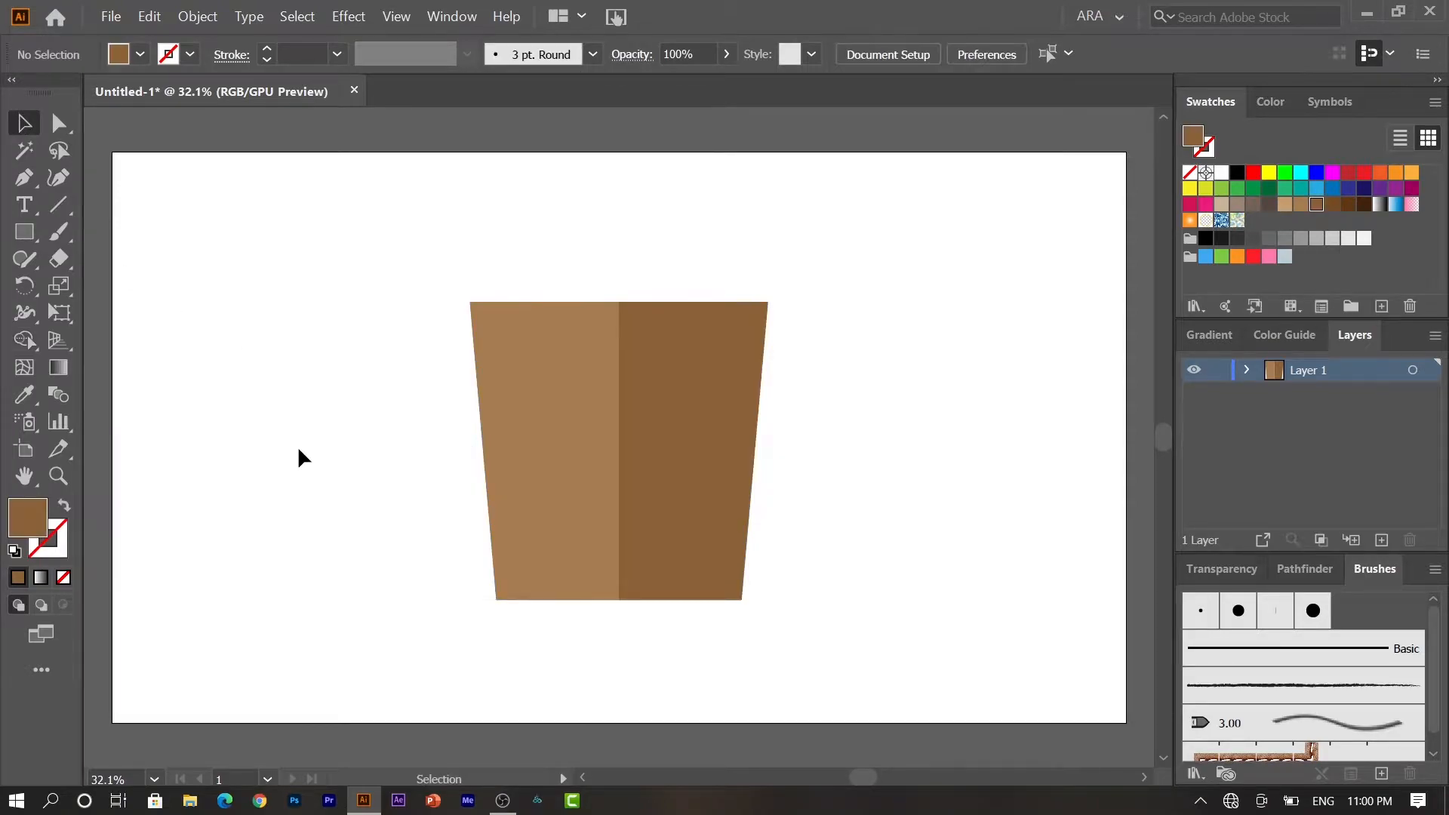
Round the outer corners of both pot halves, with a radius of about 39 px on the right half.
left_click_drag(830, 287, 388, 458)
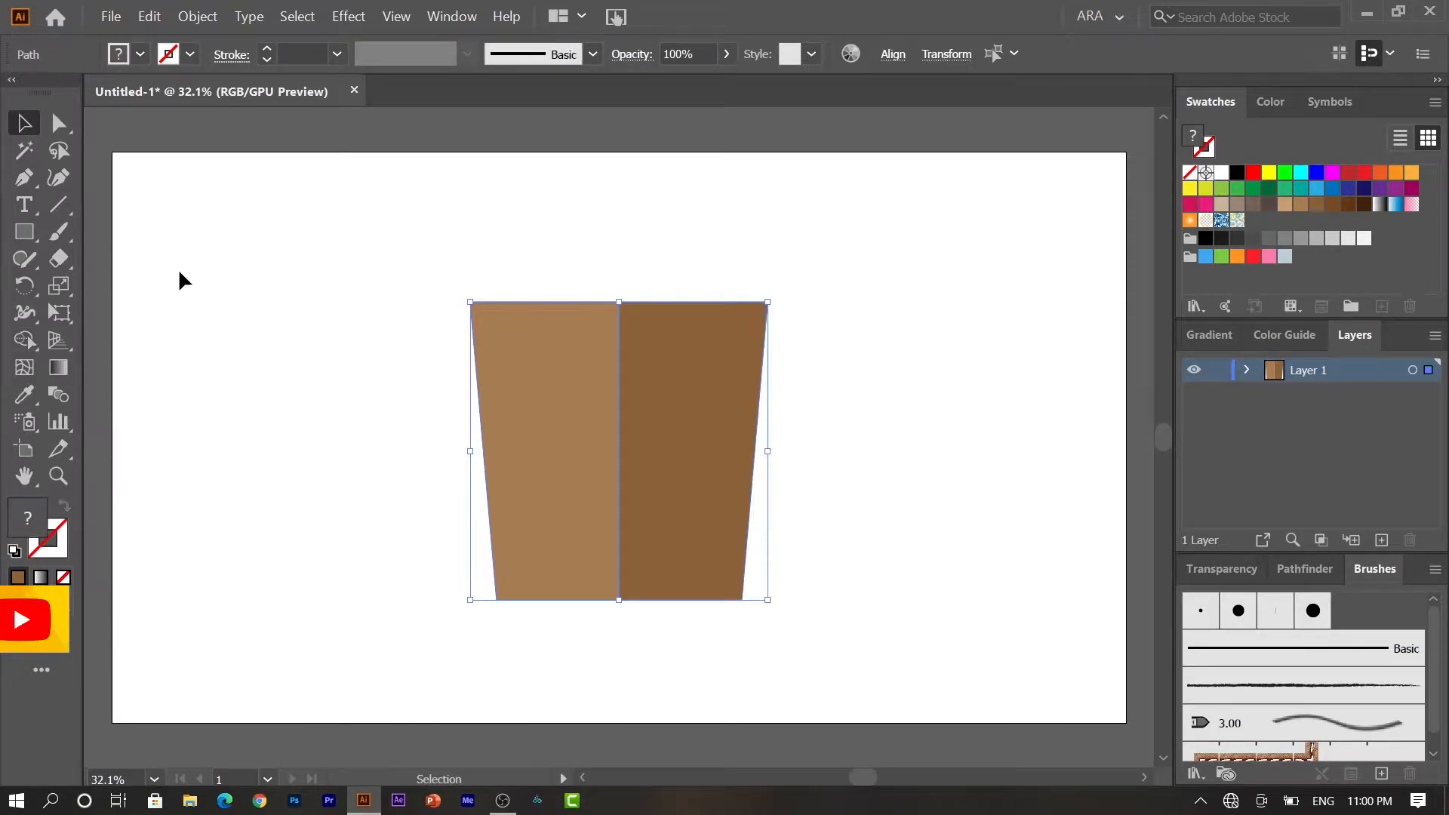
left_click(59, 122)
left_click_drag(424, 246, 508, 586)
left_click(463, 566)
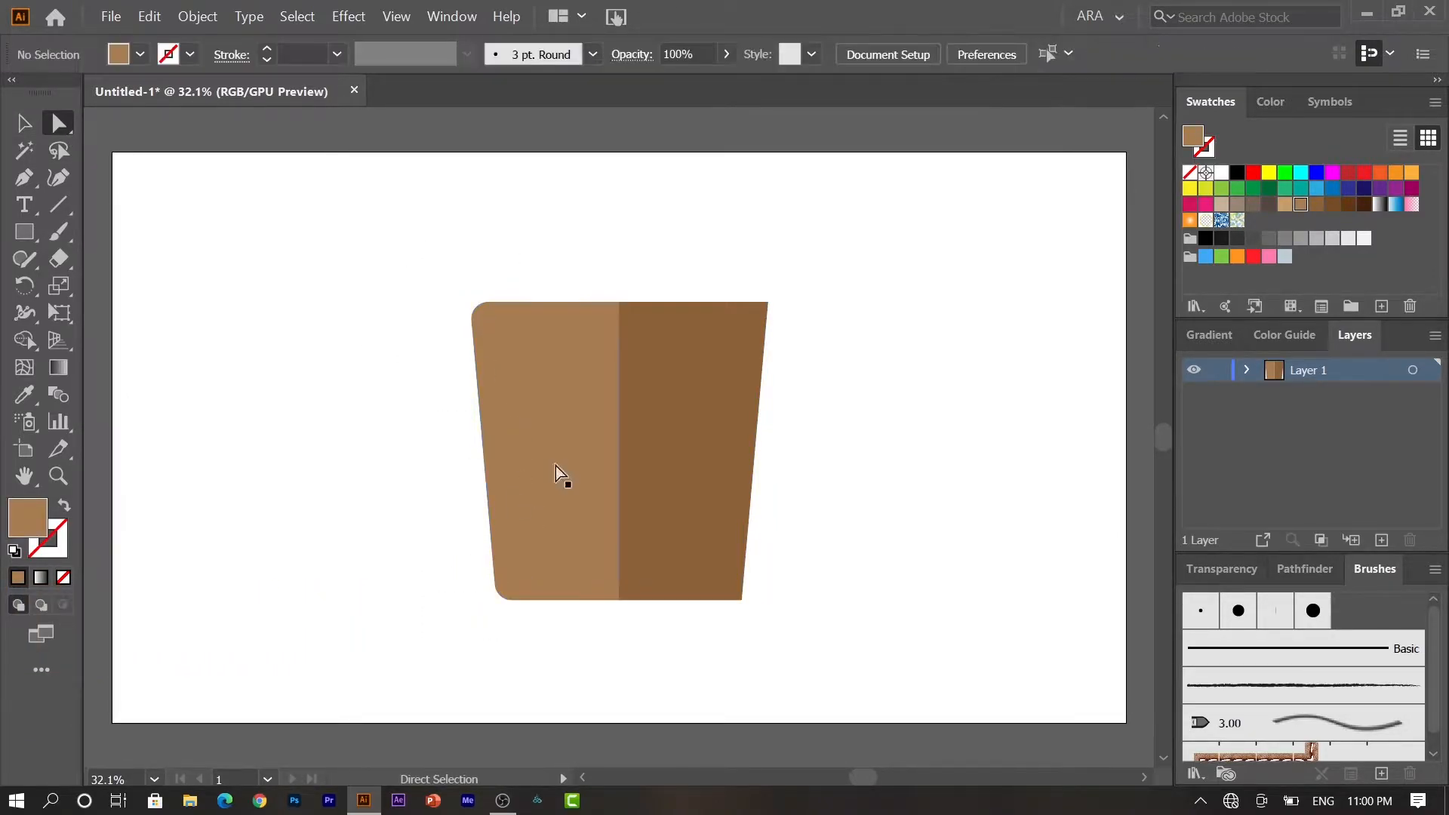
left_click_drag(834, 291, 726, 591)
left_click(948, 544)
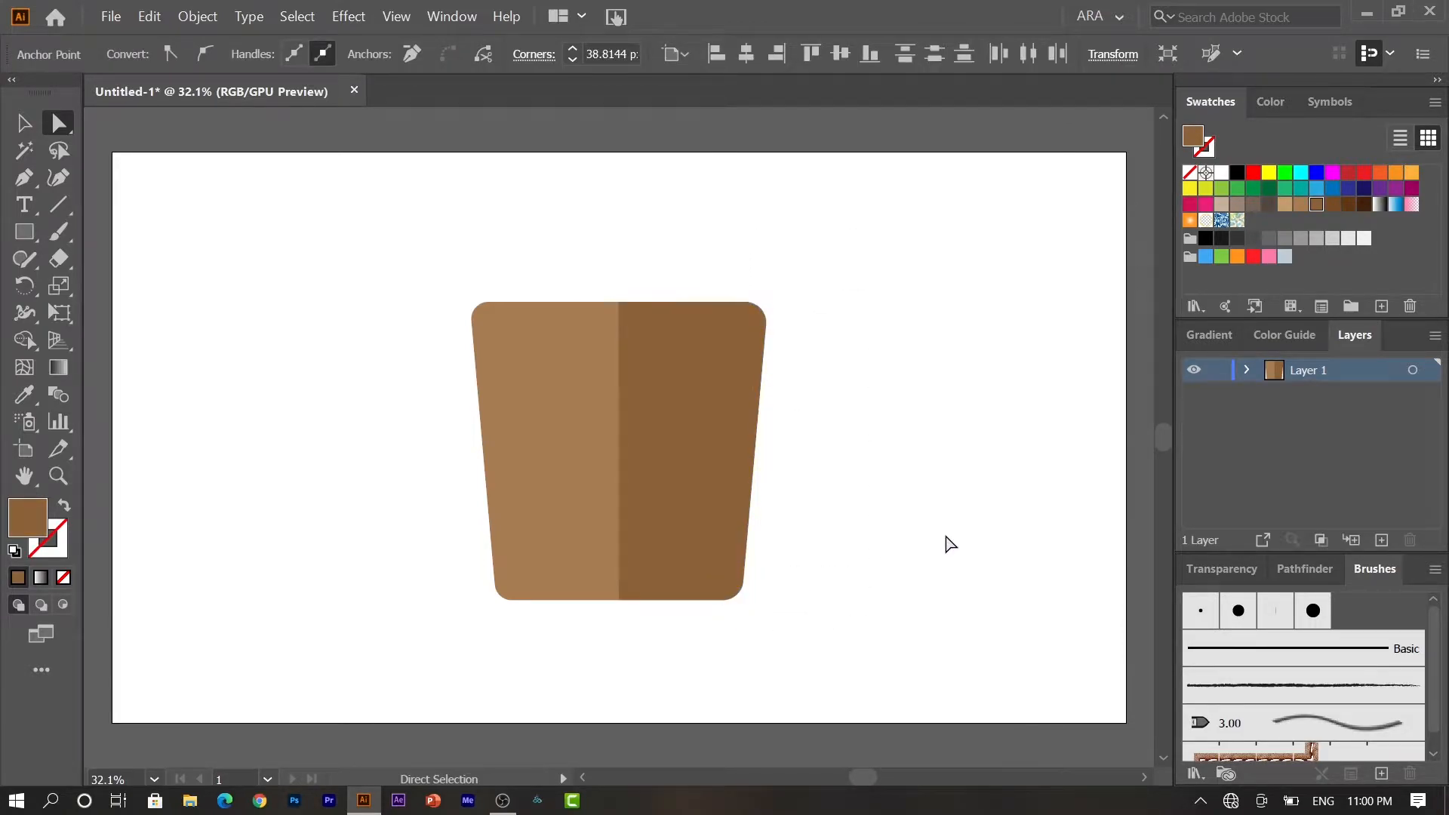
key("v")
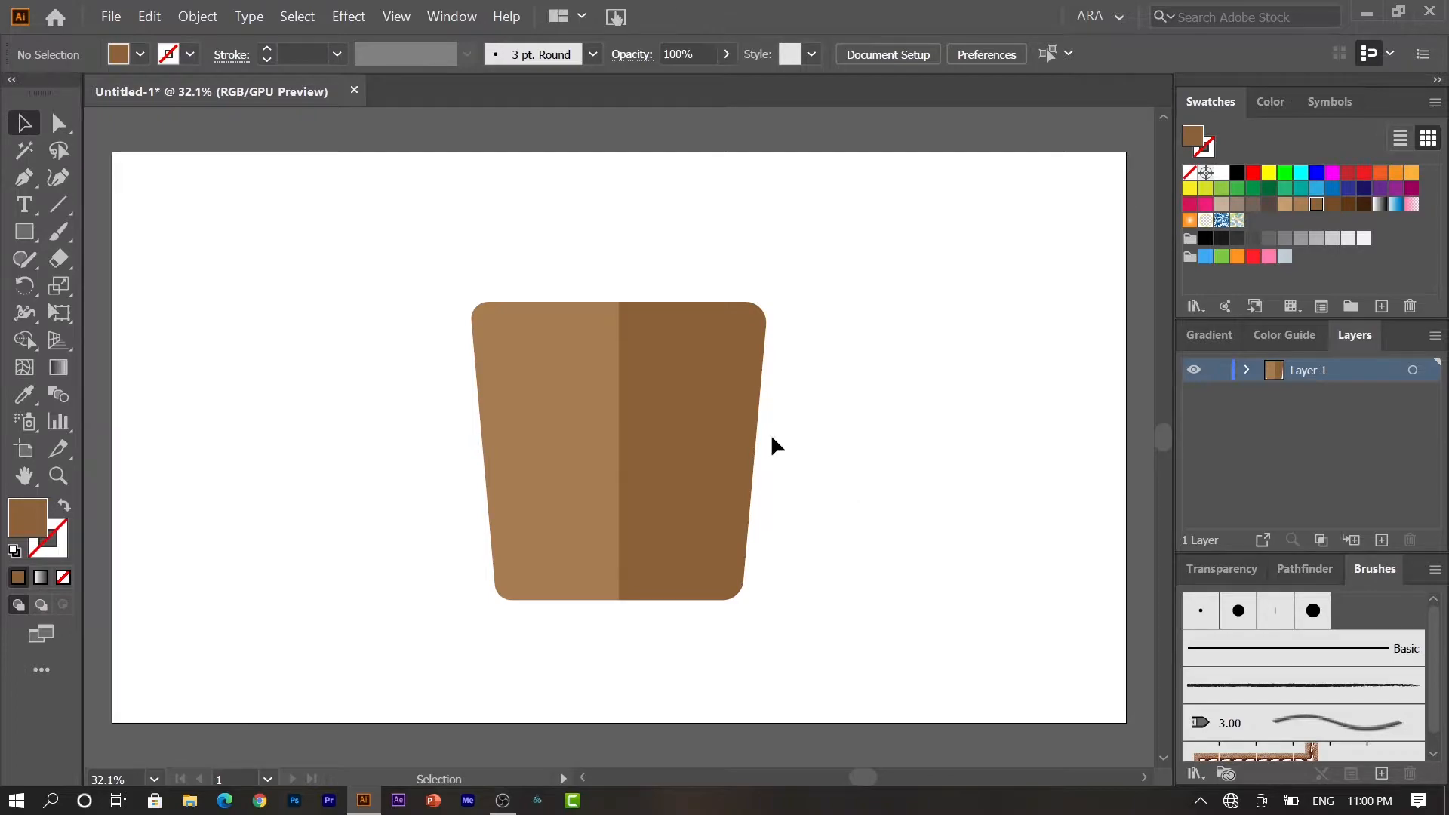
Draw a wide rectangle across the pot's top as a rim, fill it with a deeper brown and round its corners.
left_click(36, 230)
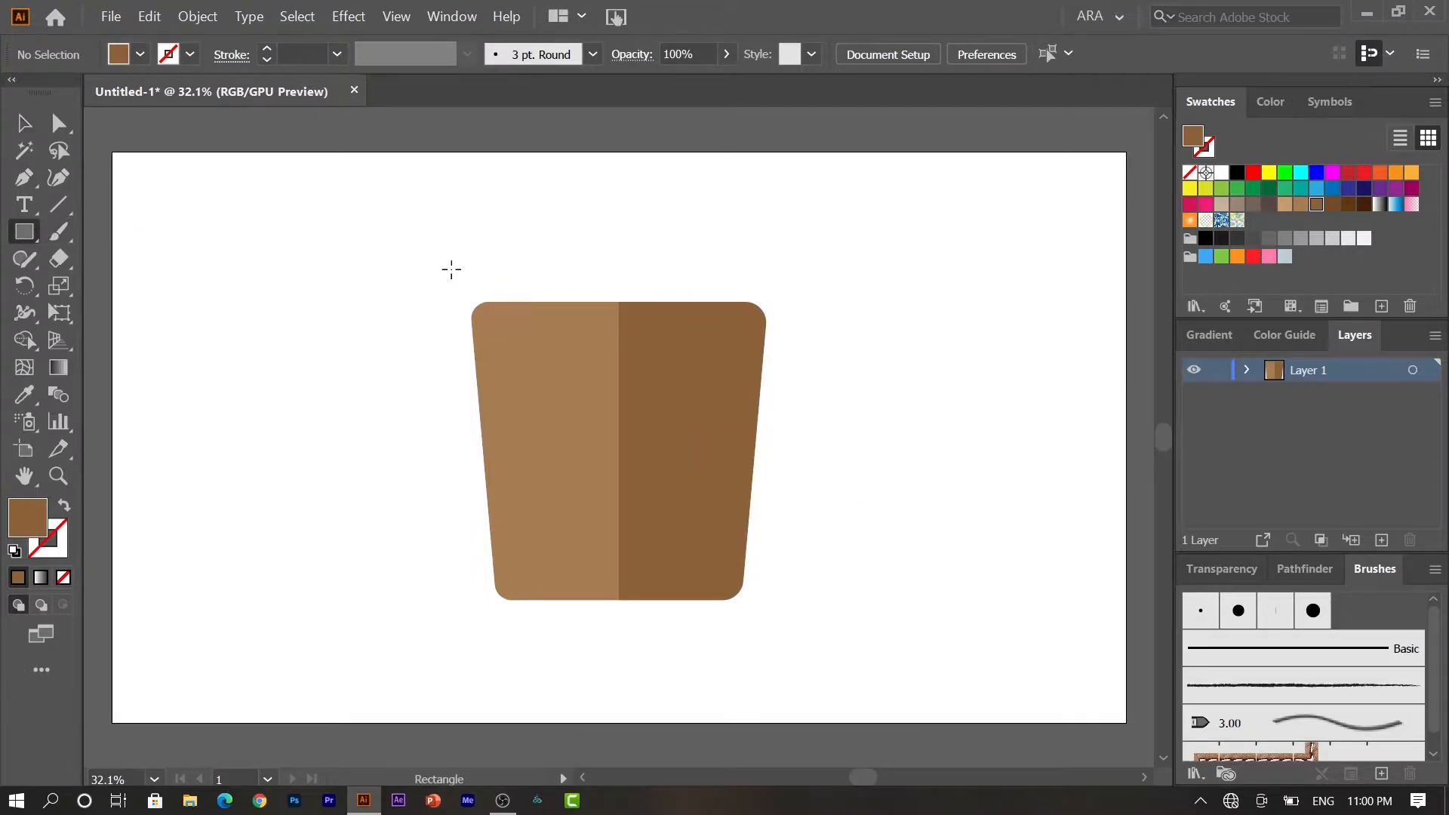
left_click_drag(441, 276, 804, 344)
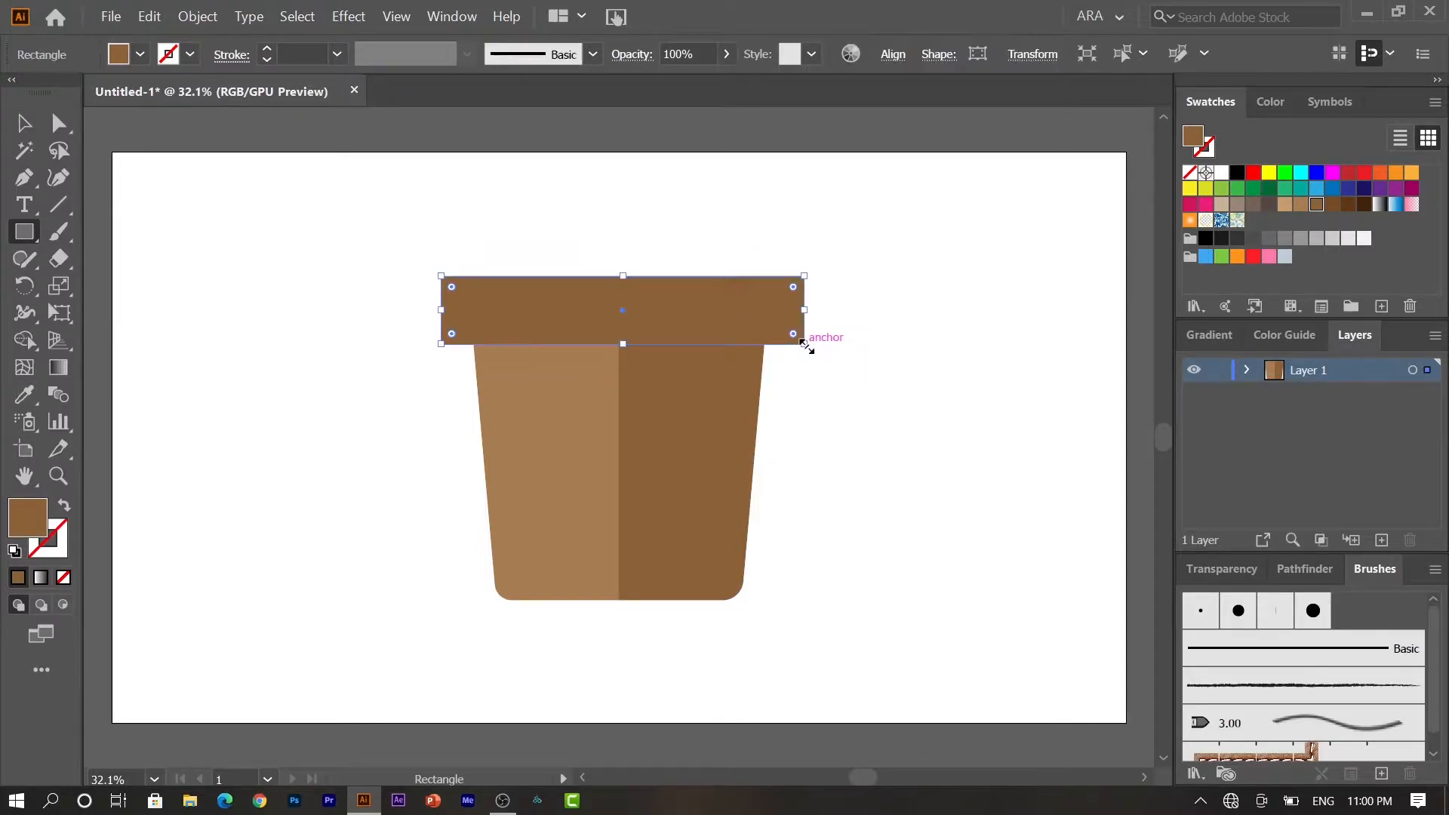
left_click(1331, 205)
left_click(24, 122)
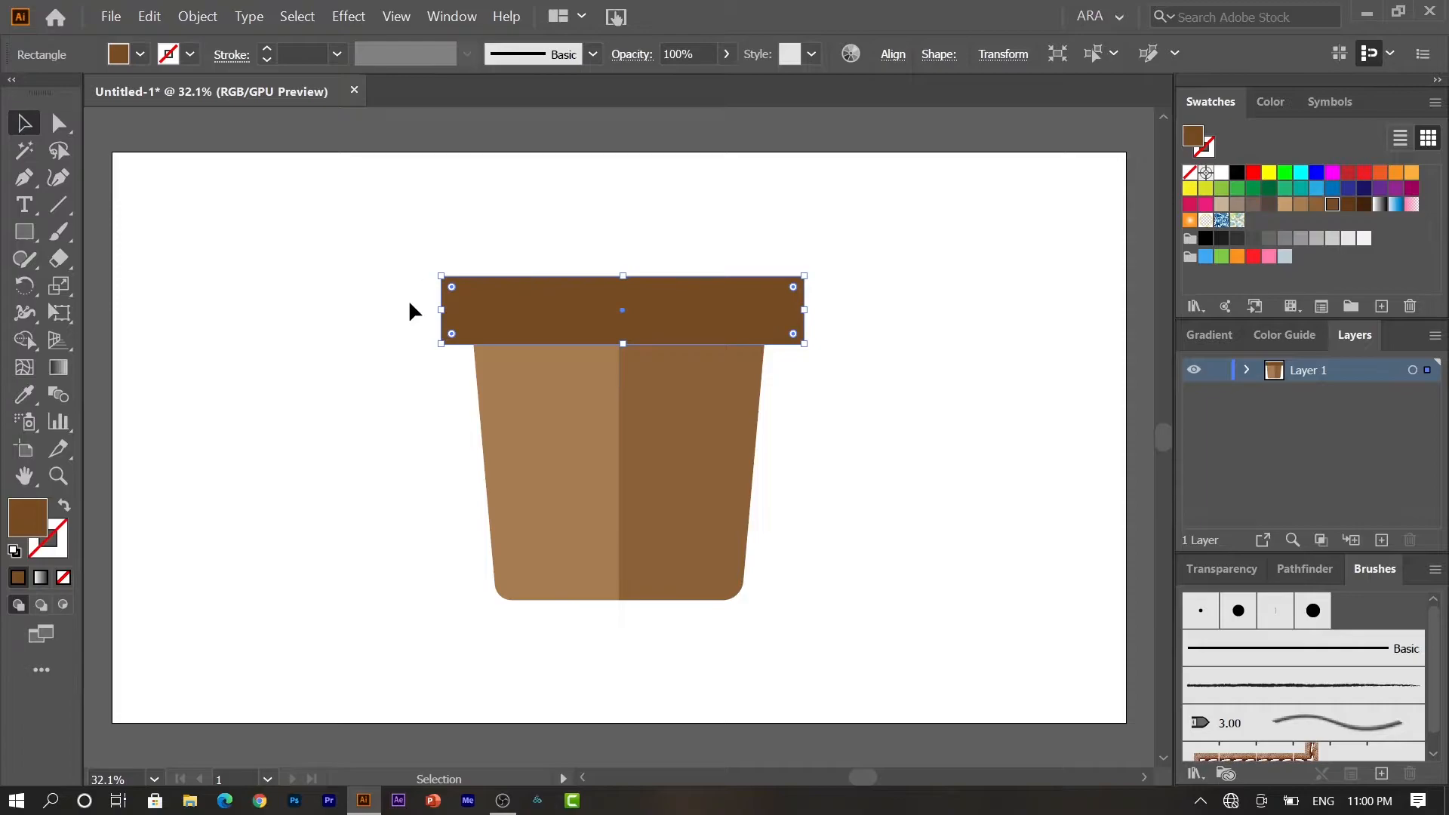
left_click_drag(459, 295, 465, 301)
left_click(326, 311)
Group the rim and both pot halves, scale the group down and place it in the artboard's lower middle.
left_click_drag(378, 226, 890, 579)
right_click(781, 545)
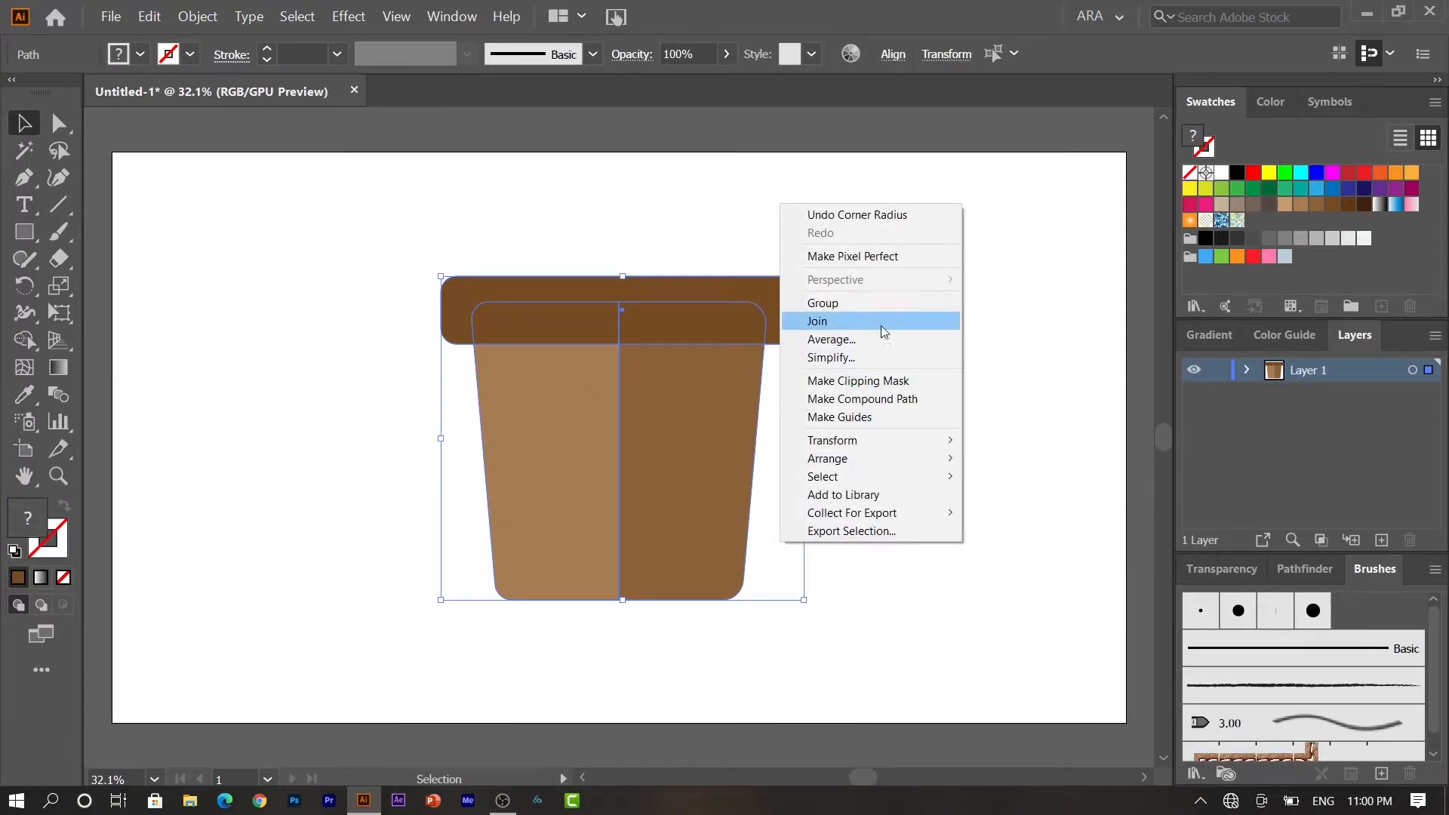
left_click(877, 303)
left_click_drag(774, 318, 796, 372)
left_click_drag(832, 326, 785, 349)
left_click_drag(737, 411, 734, 438)
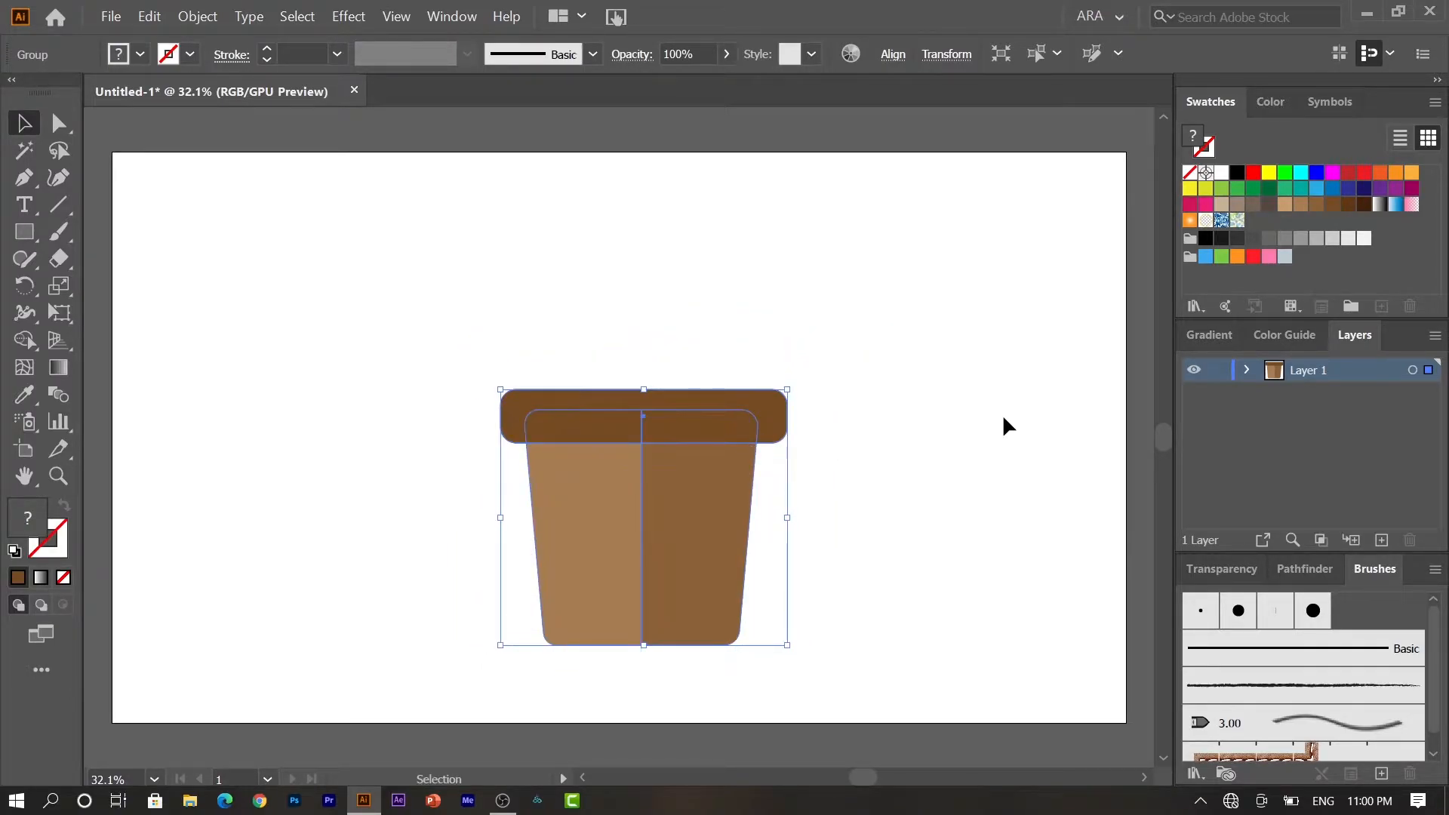
Draw a narrow vertical dark brown rectangle at the pot's centre as a stem and send it backward behind the pot.
left_click(999, 415)
left_click(23, 232)
left_click_drag(512, 207, 639, 415)
key("v")
left_click(1348, 203)
right_click(943, 393)
mouse_move(1068, 688)
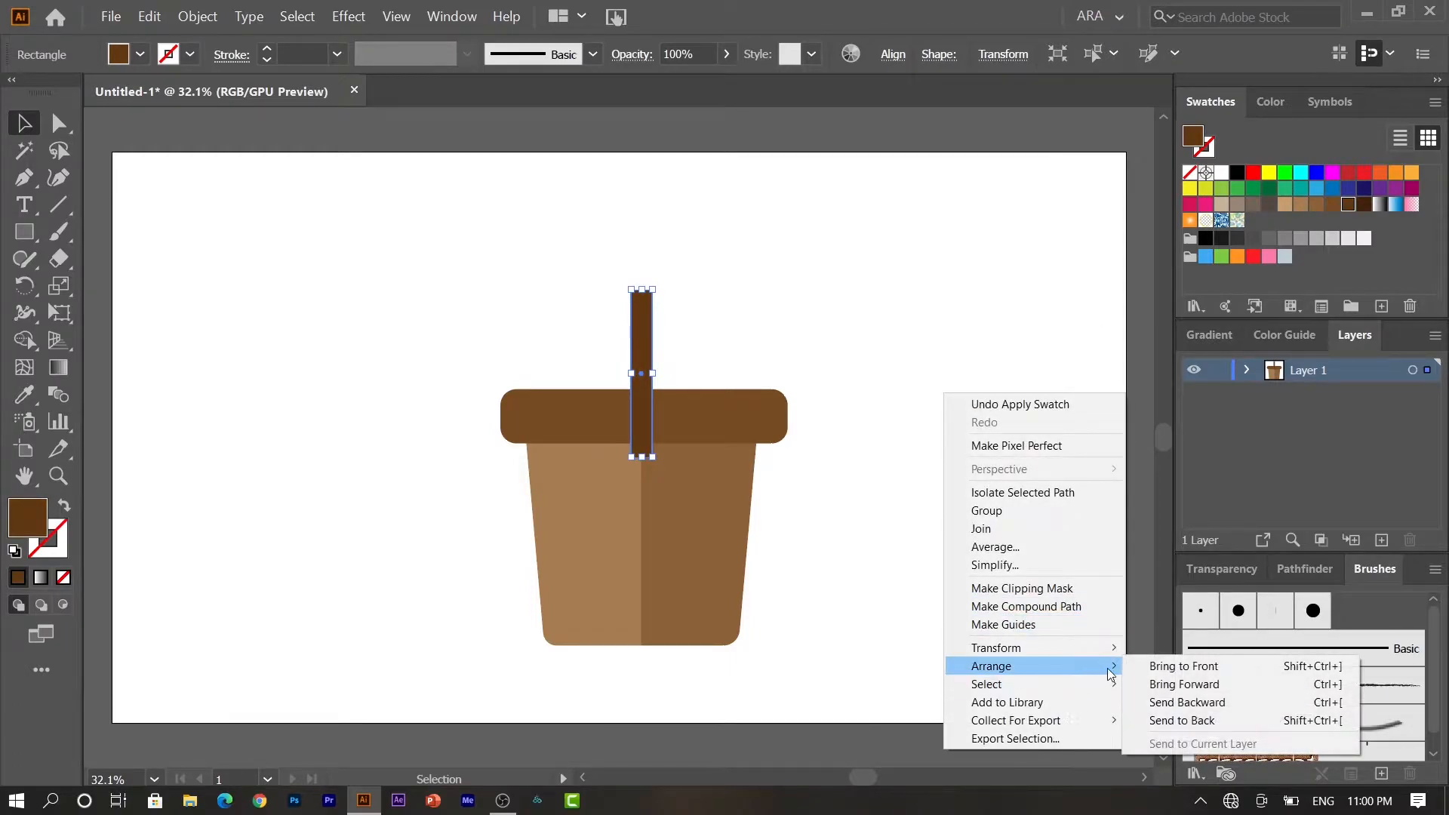
left_click(1200, 702)
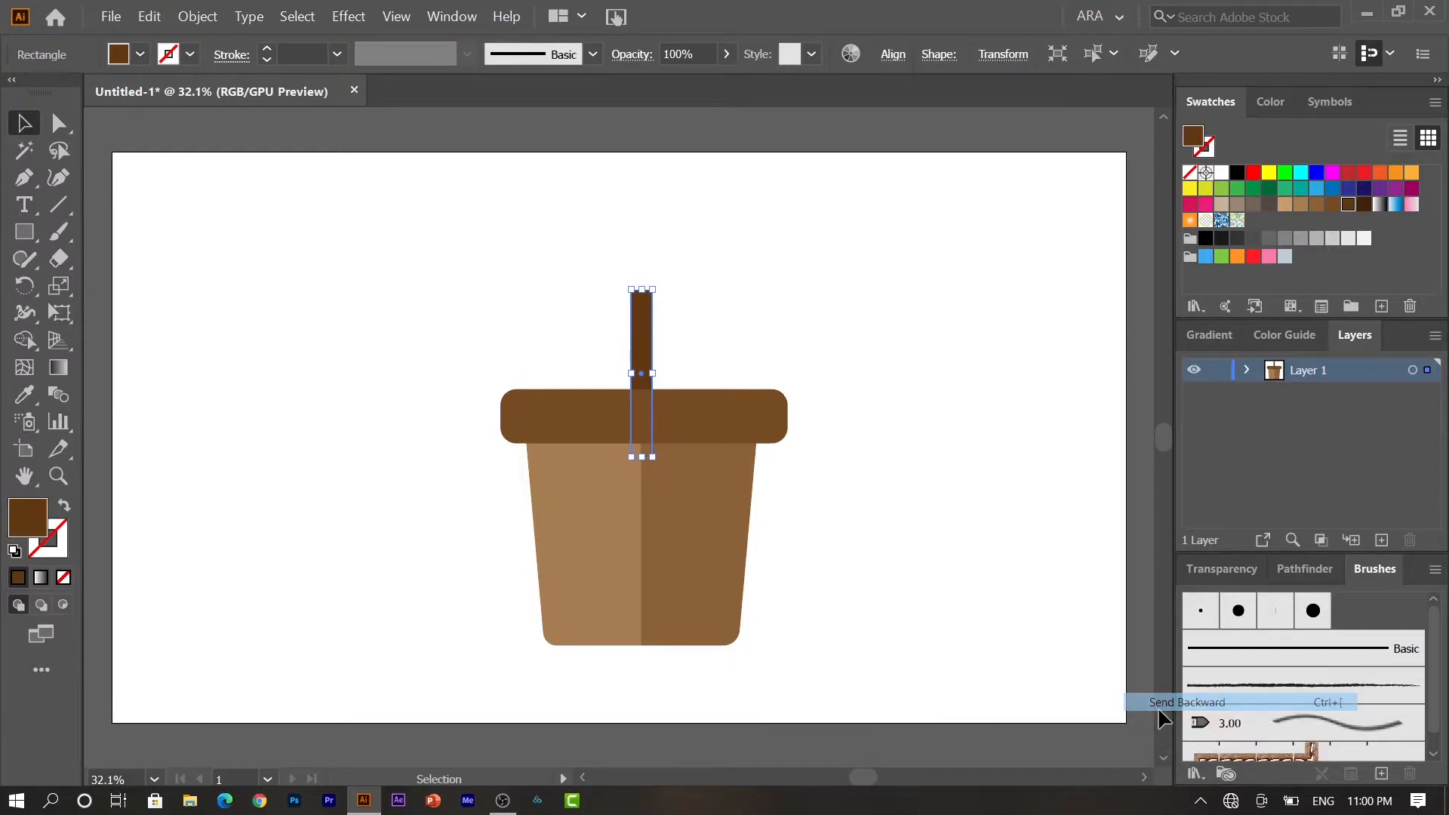
left_click(839, 525)
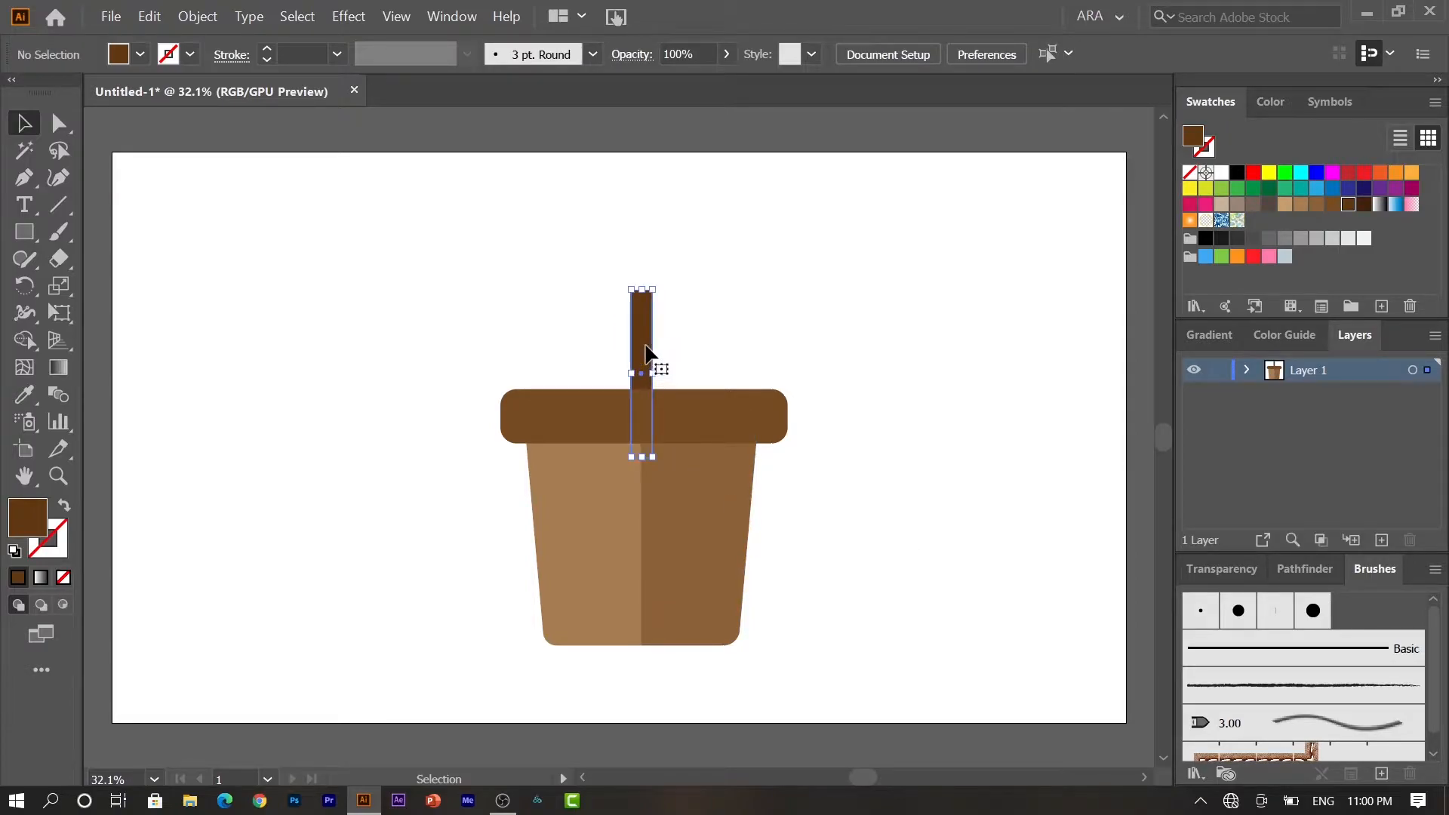
Extend the stem upward so it rises higher above the pot's rim.
left_click(647, 355)
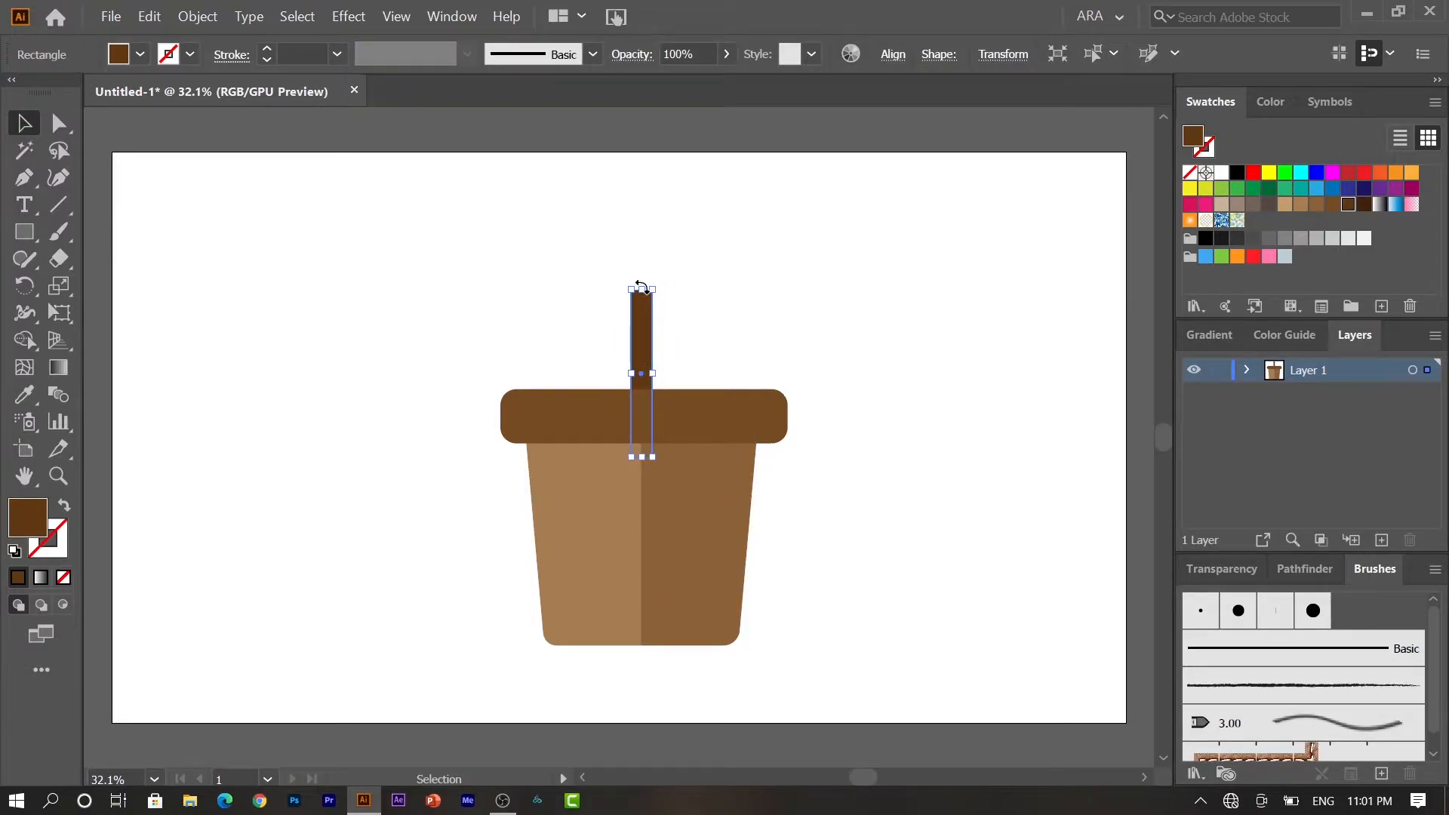
mouse_move(640, 278)
left_mouse_down()
mouse_move(636, 259)
mouse_move(660, 268)
mouse_move(639, 244)
mouse_move(653, 249)
mouse_move(636, 257)
left_mouse_up()
left_click(759, 317)
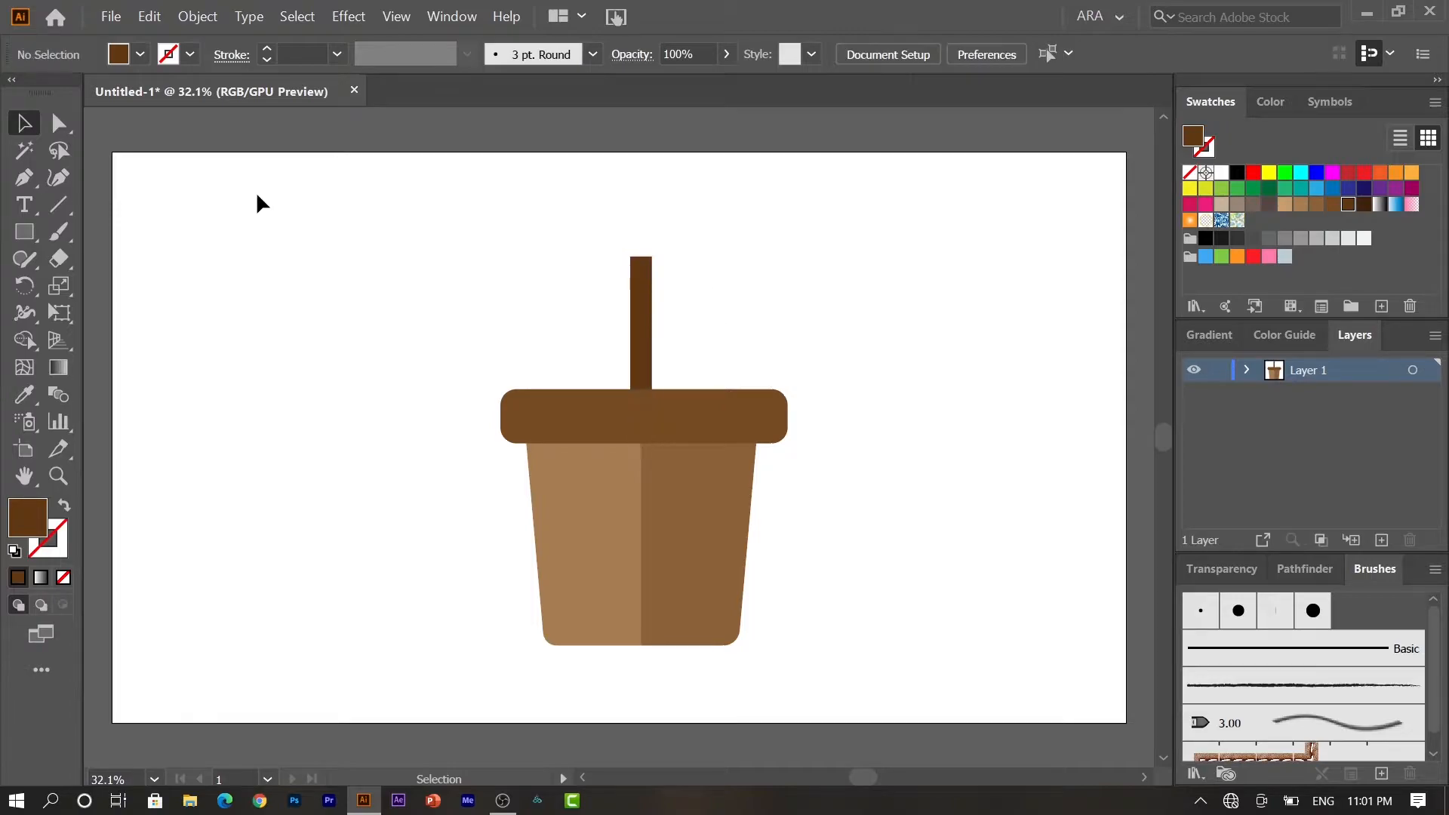
Draw a thinner dark brown rectangle, rotate it diagonally and attach it to the stem's right side as a branch.
left_click(24, 231)
left_click_drag(273, 234, 284, 364)
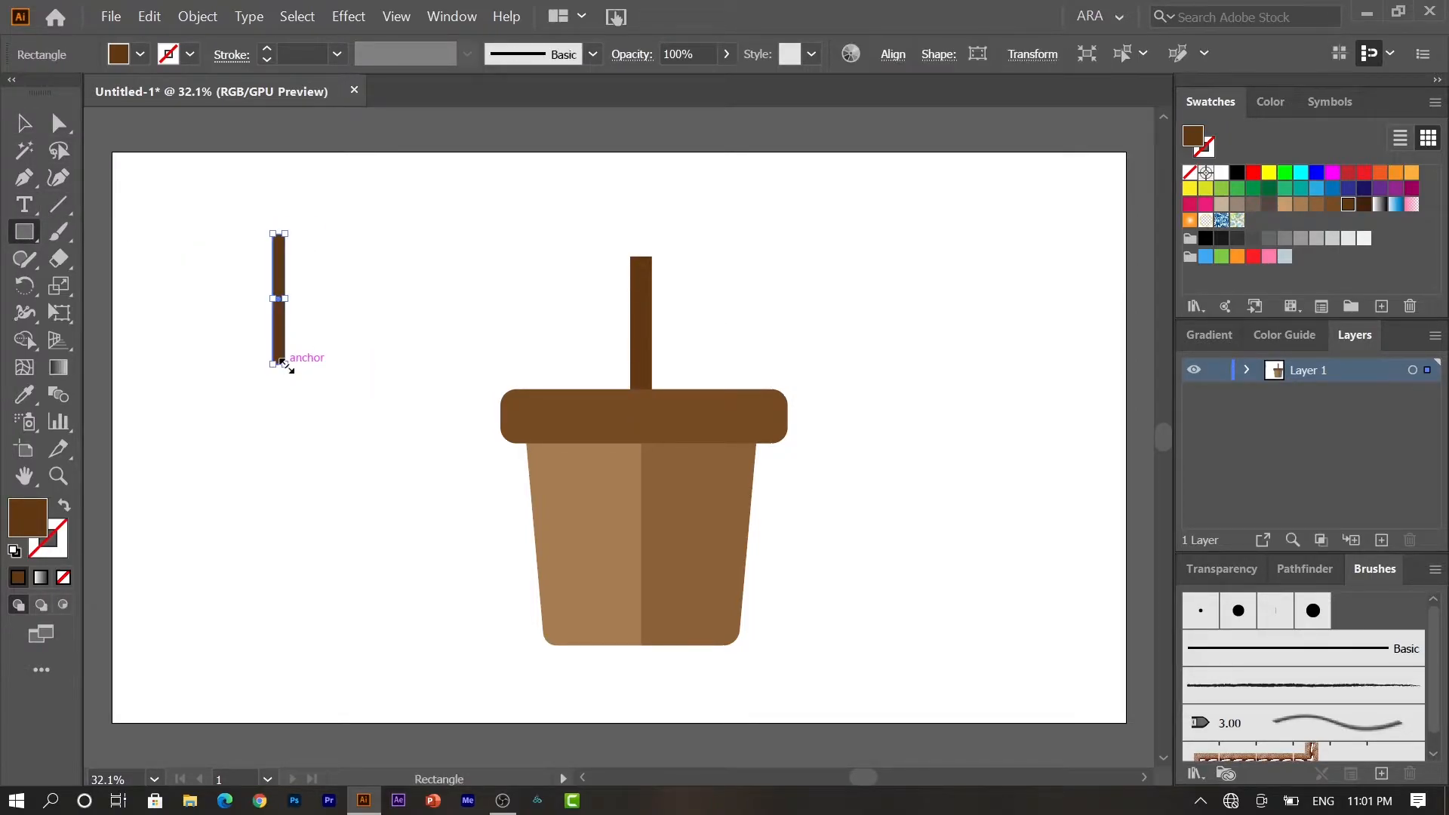
key("v")
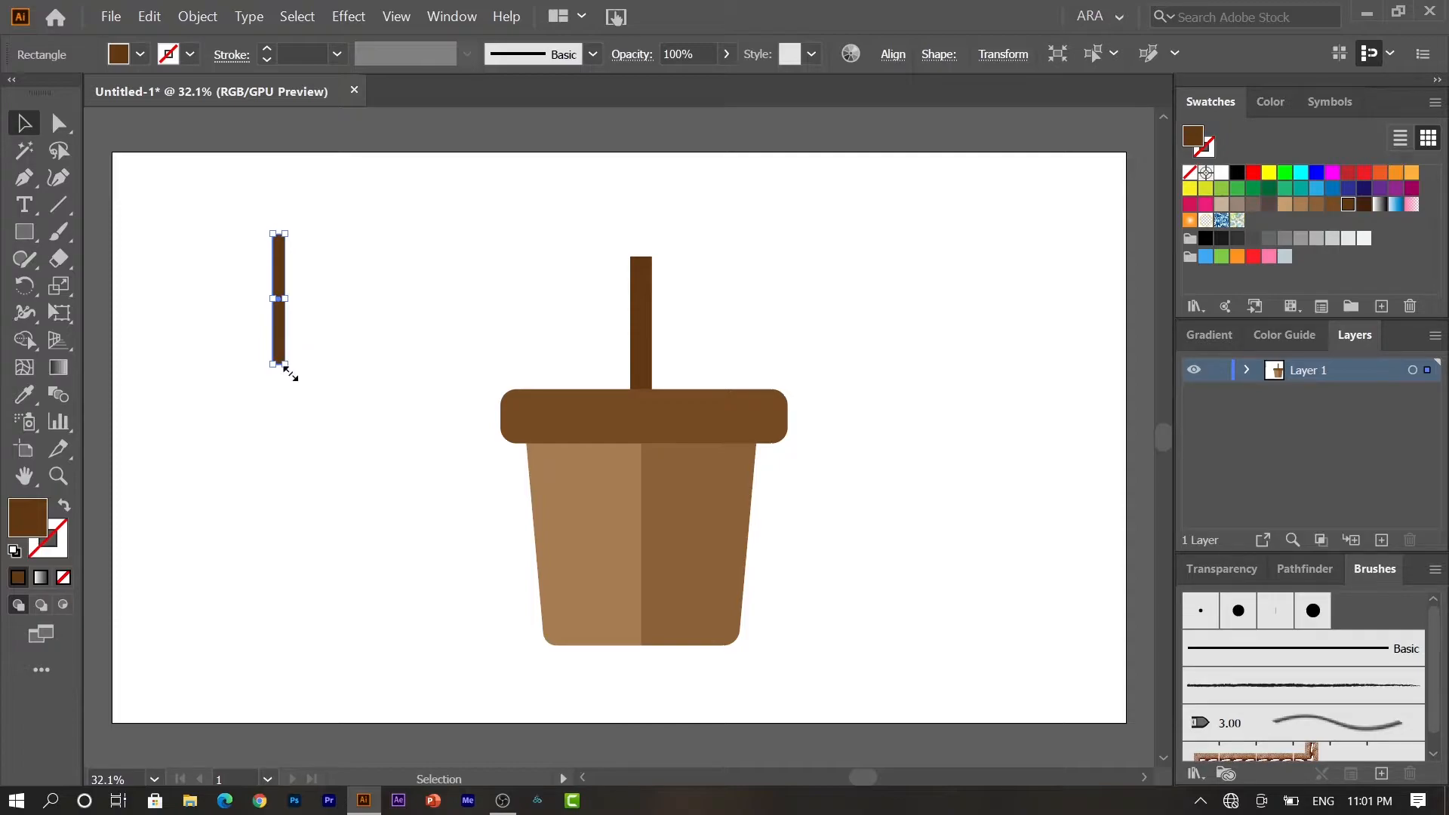
left_click_drag(289, 372, 664, 331)
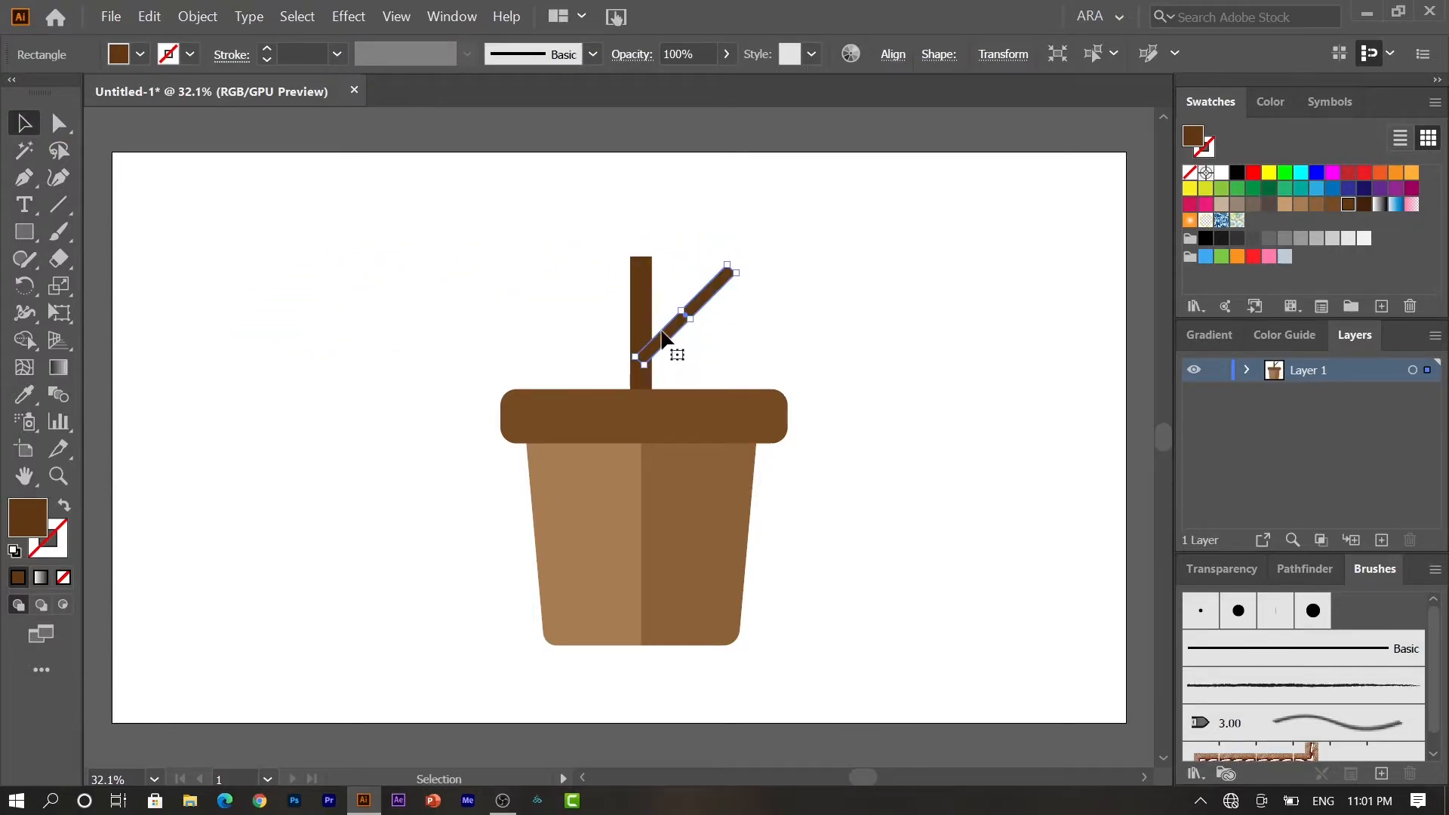
Make a copy of the diagonal branch reflected so that it slopes the opposite way.
left_click(576, 327)
right_click(685, 326)
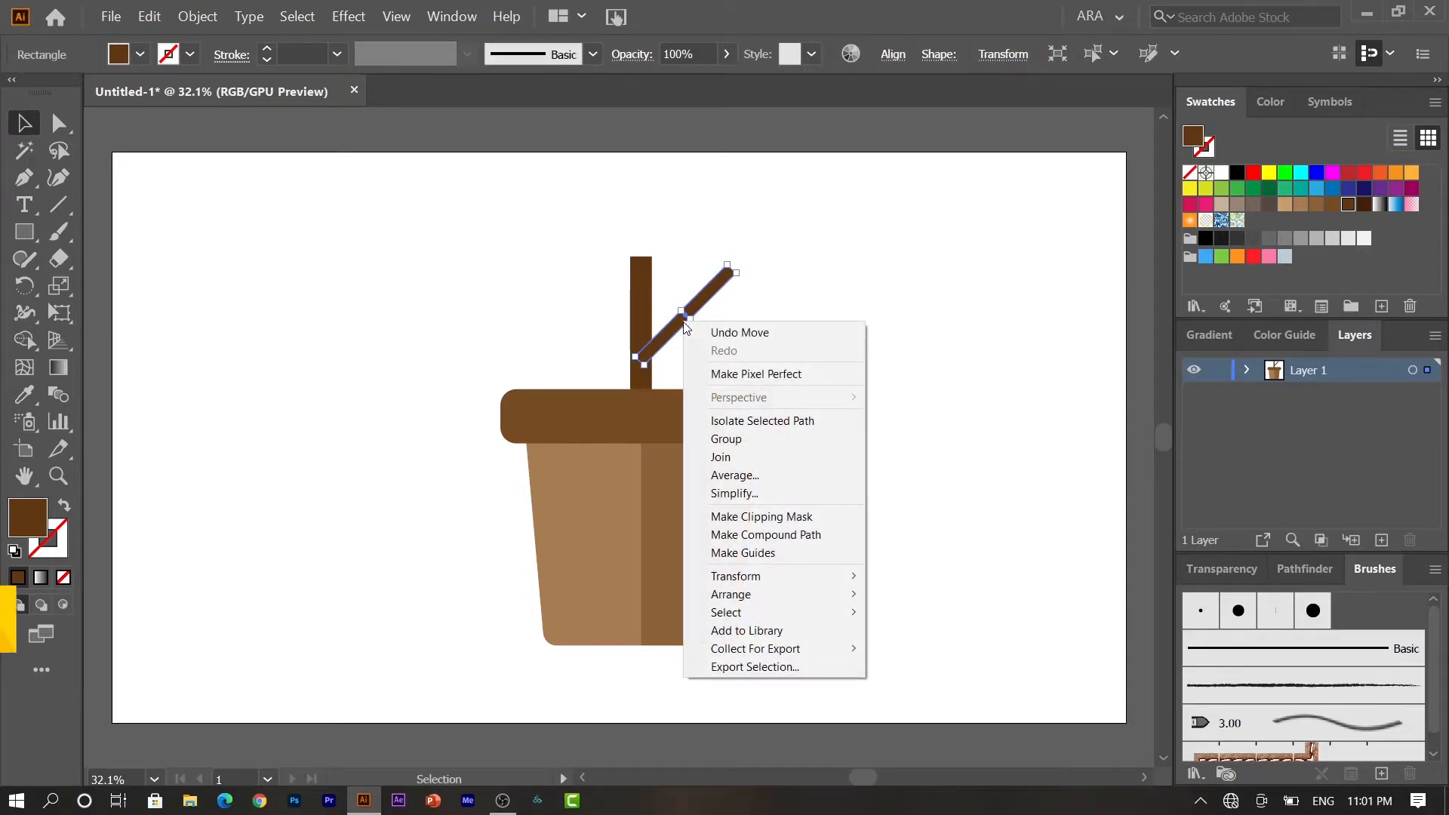
mouse_move(835, 579)
left_click(948, 637)
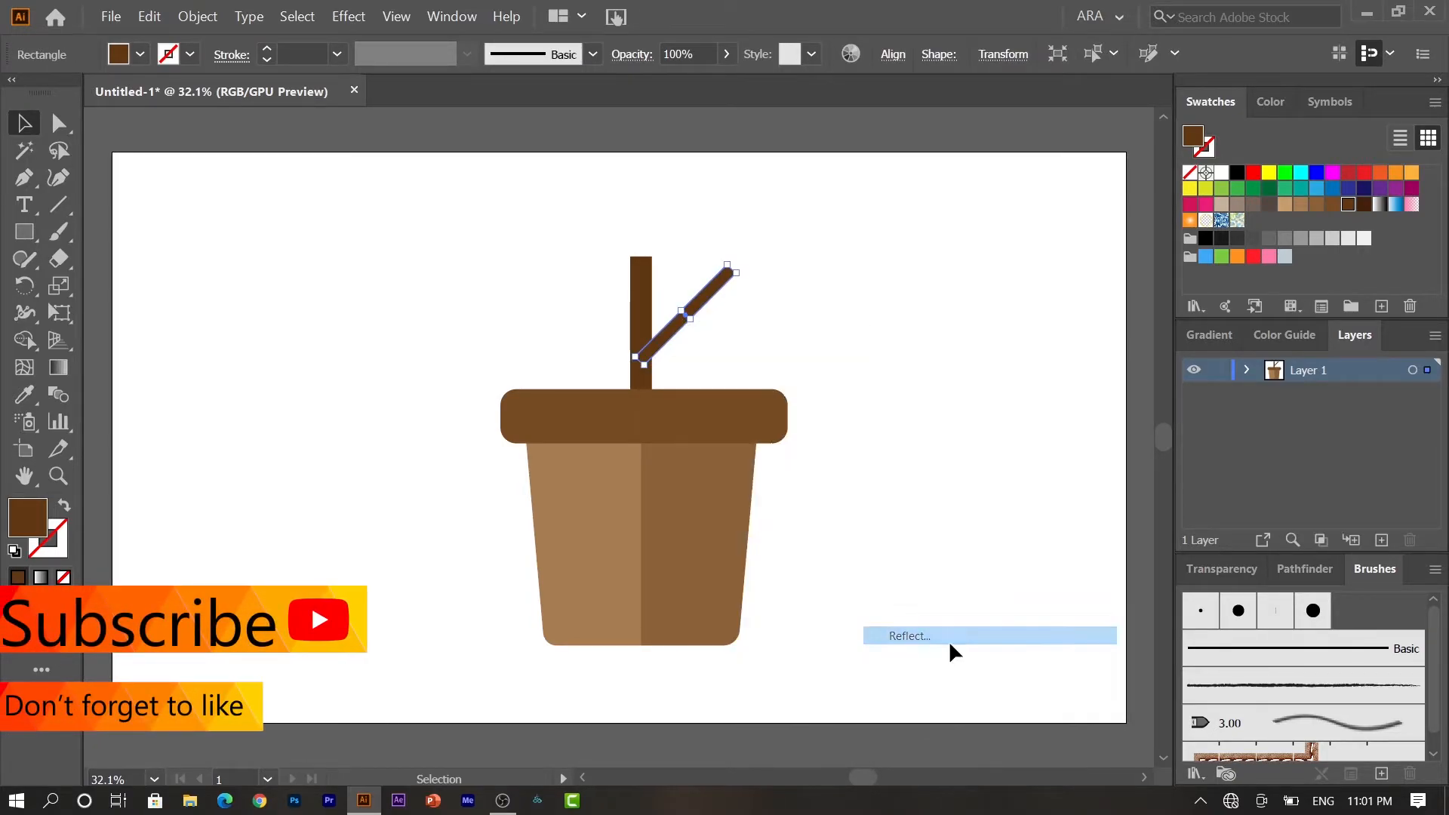
left_click(776, 682)
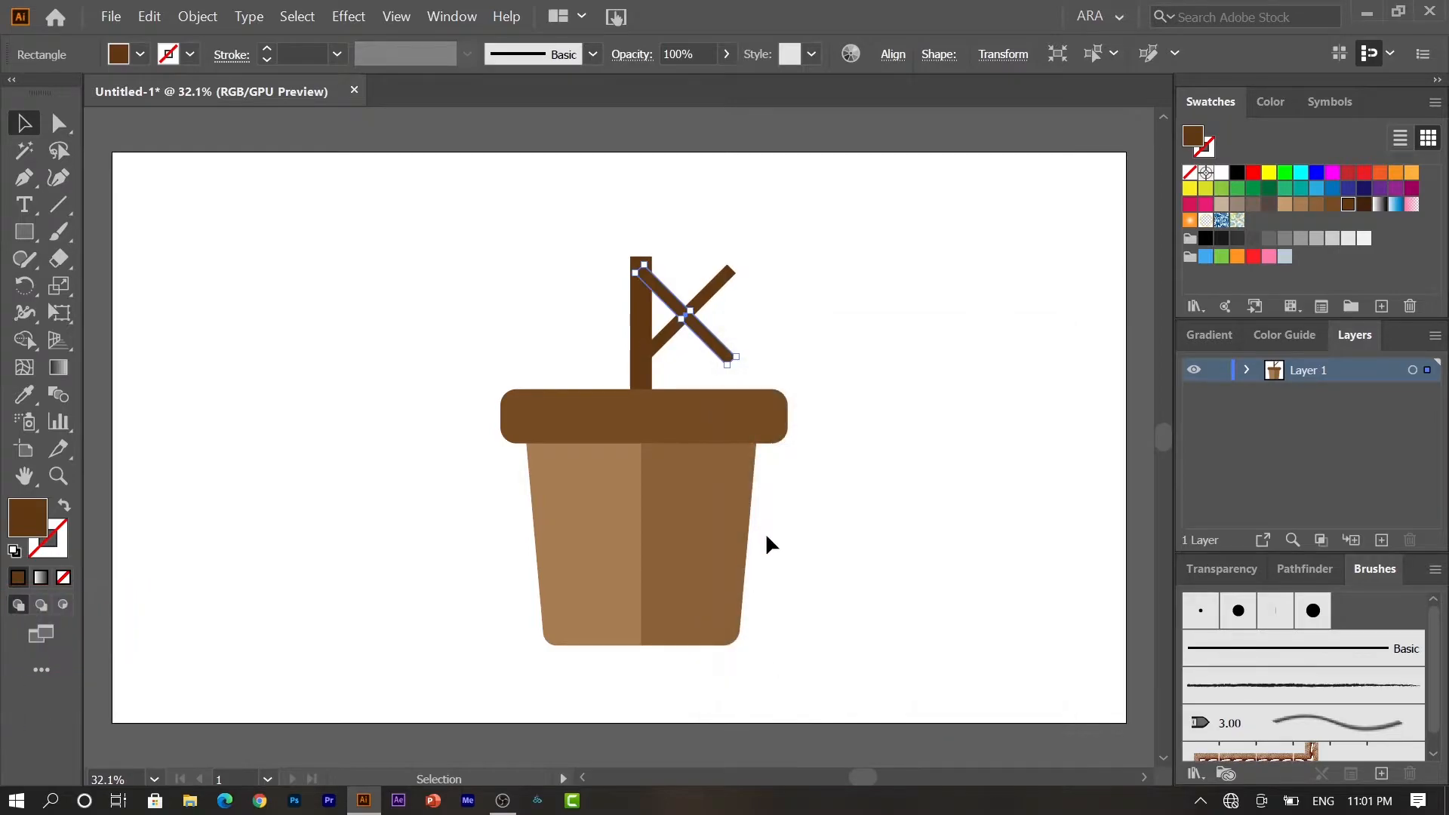
Move the reflected branch to the stem's left side, attaching it higher than the right branch.
key("shift+Left")
key("shift+Left")
key("shift+Left")
key("shift+Left")
key("shift+Left")
key("shift+Left")
key("shift+Left")
key("shift+Left")
key("shift+Left")
key("shift+Left")
key("shift+Left")
key("shift+Left")
key("shift+Left")
key("shift+Left")
key("shift+Left")
key("shift+Left")
key("shift+Left")
key("shift+Left")
key("shift+Left")
key("shift+Left")
key("shift+Left")
key("shift+Left")
key("shift+Left")
key("shift+Left")
key("shift+Up")
key("shift+Up")
key("shift+Up")
key("shift+Up")
key("shift+Up")
key("shift+Up")
key("shift+Up")
key("shift+Up")
key("shift+Up")
key("shift+Up")
key("shift+Up")
key("shift+Up")
key("shift+Up")
key("shift+Up")
key("shift+Up")
key("shift+Up")
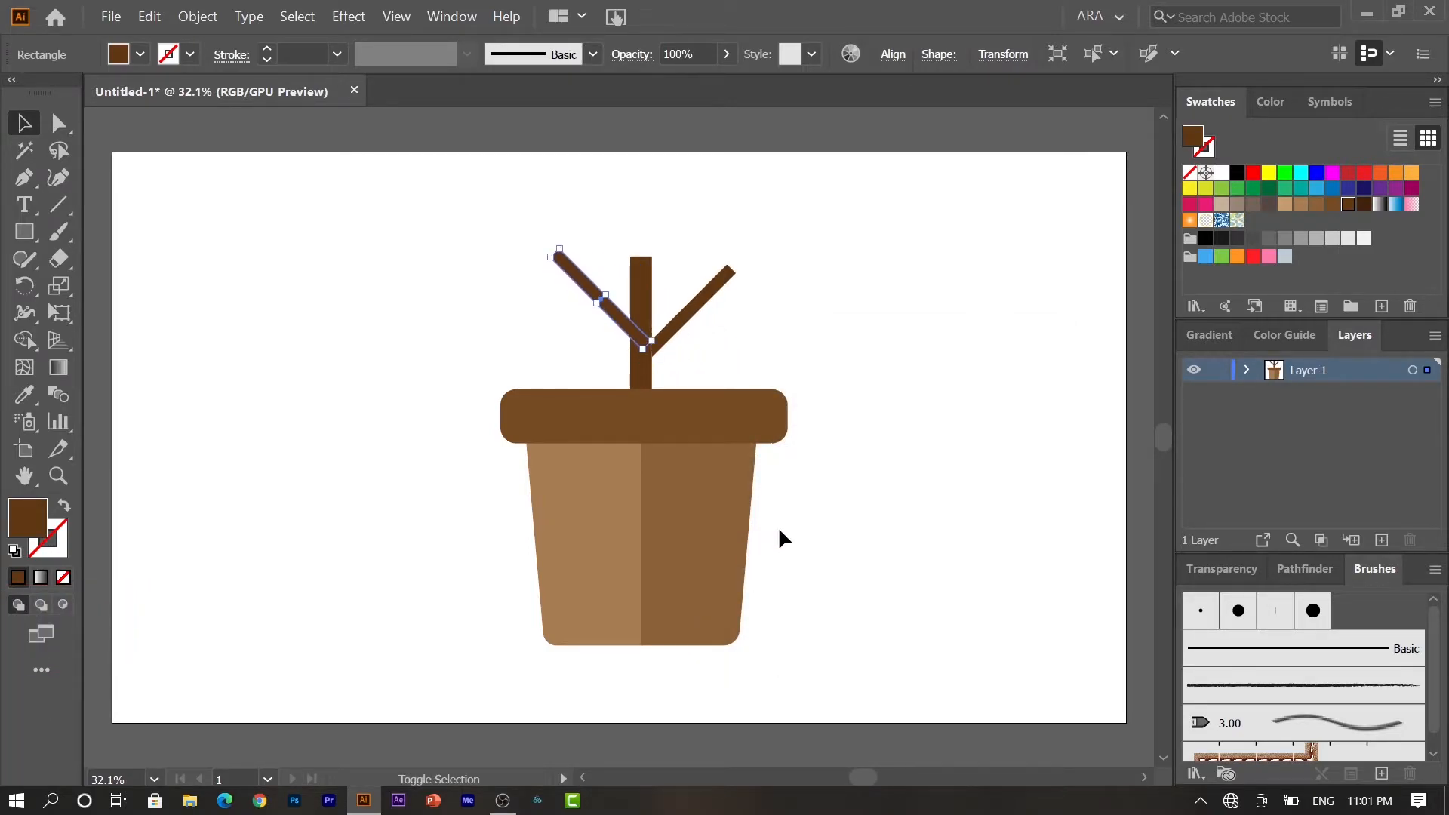
key("Left")
key("Left")
key("Left")
key("Left")
key("Left")
key("Left")
key("Left")
key("Left")
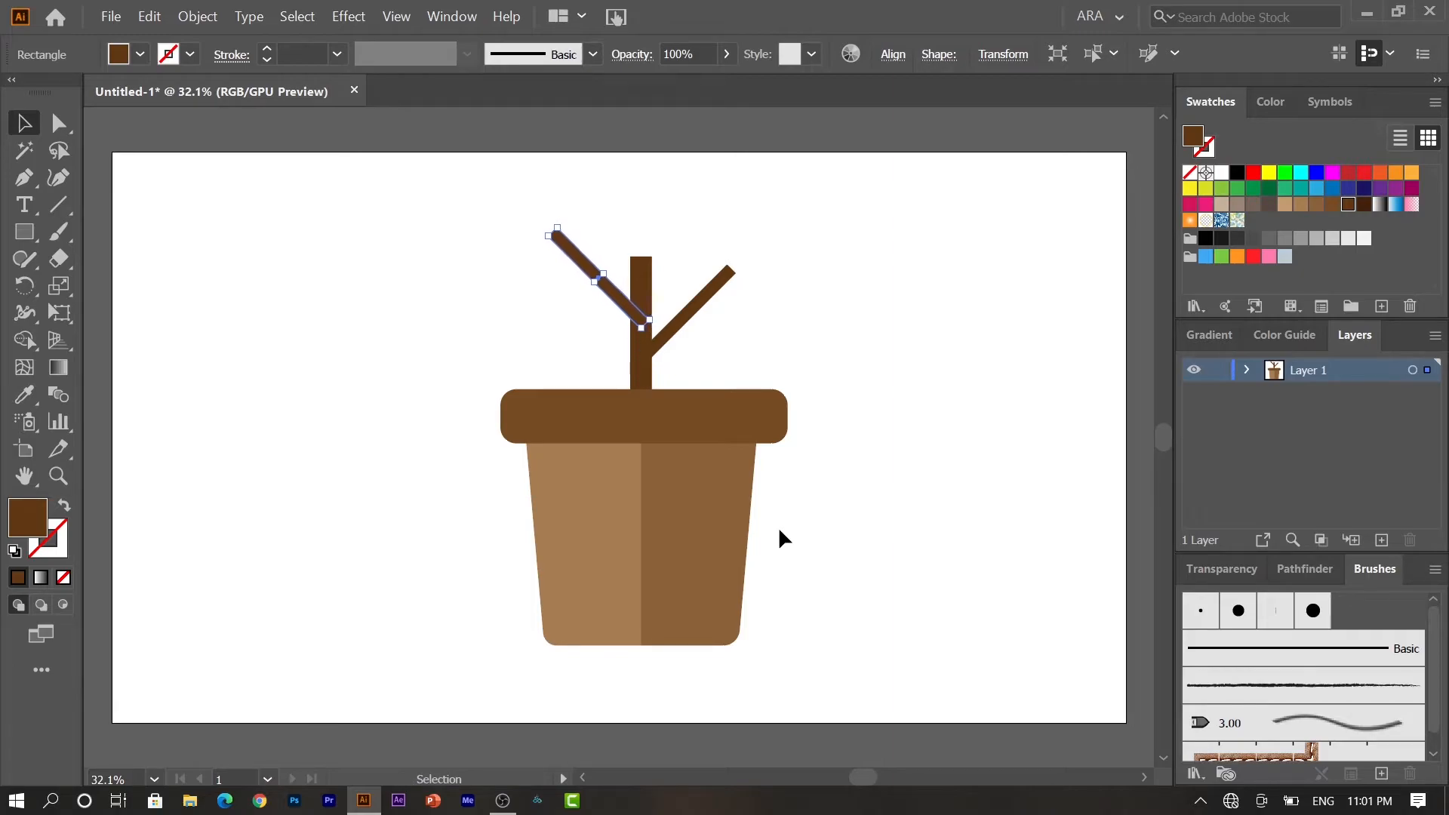
key("shift+Up")
key("shift+Up")
left_click(851, 335)
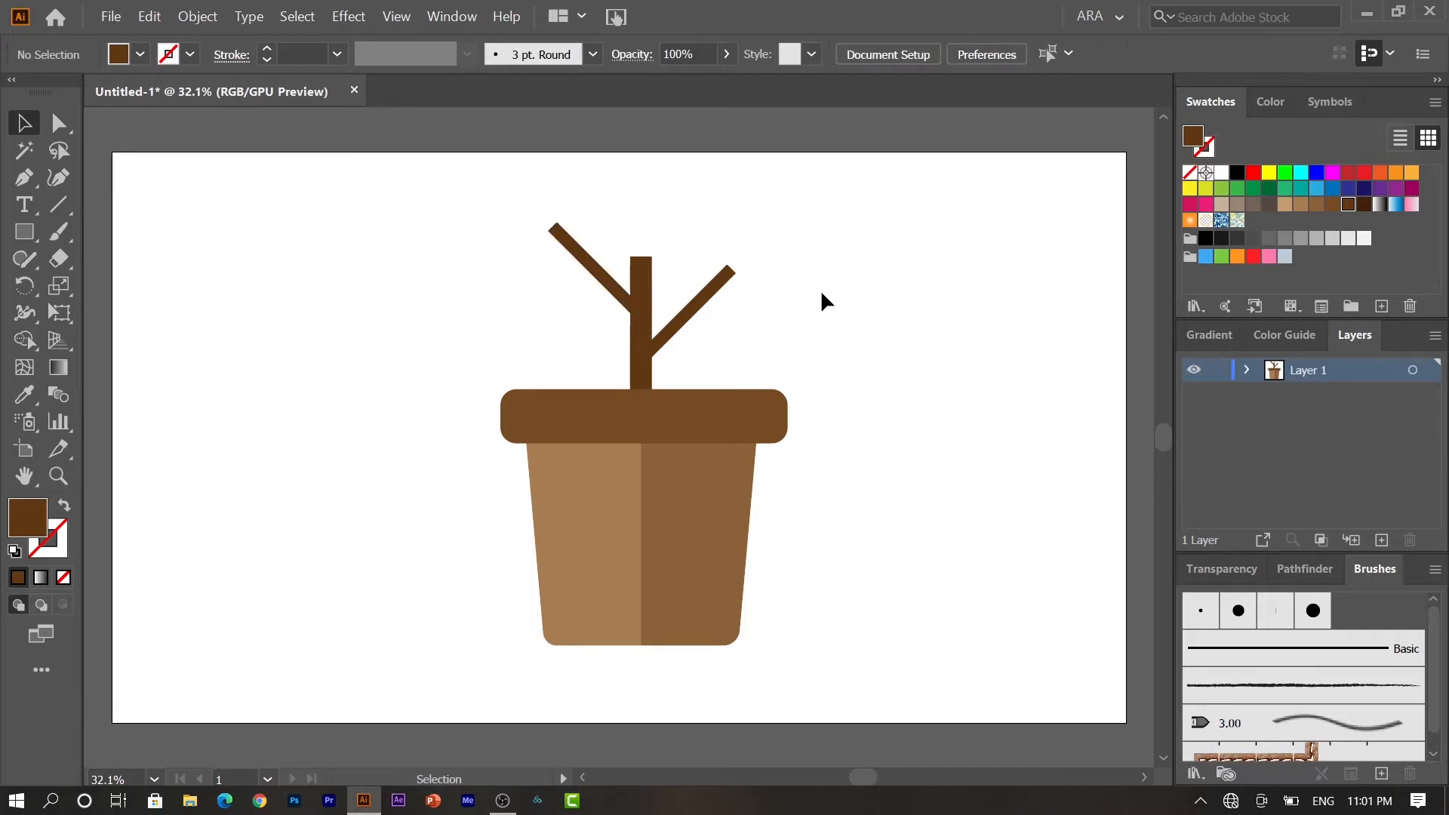
Rotate the left branch slightly steeper and shift it so its lower end meets the stem.
left_click(558, 242)
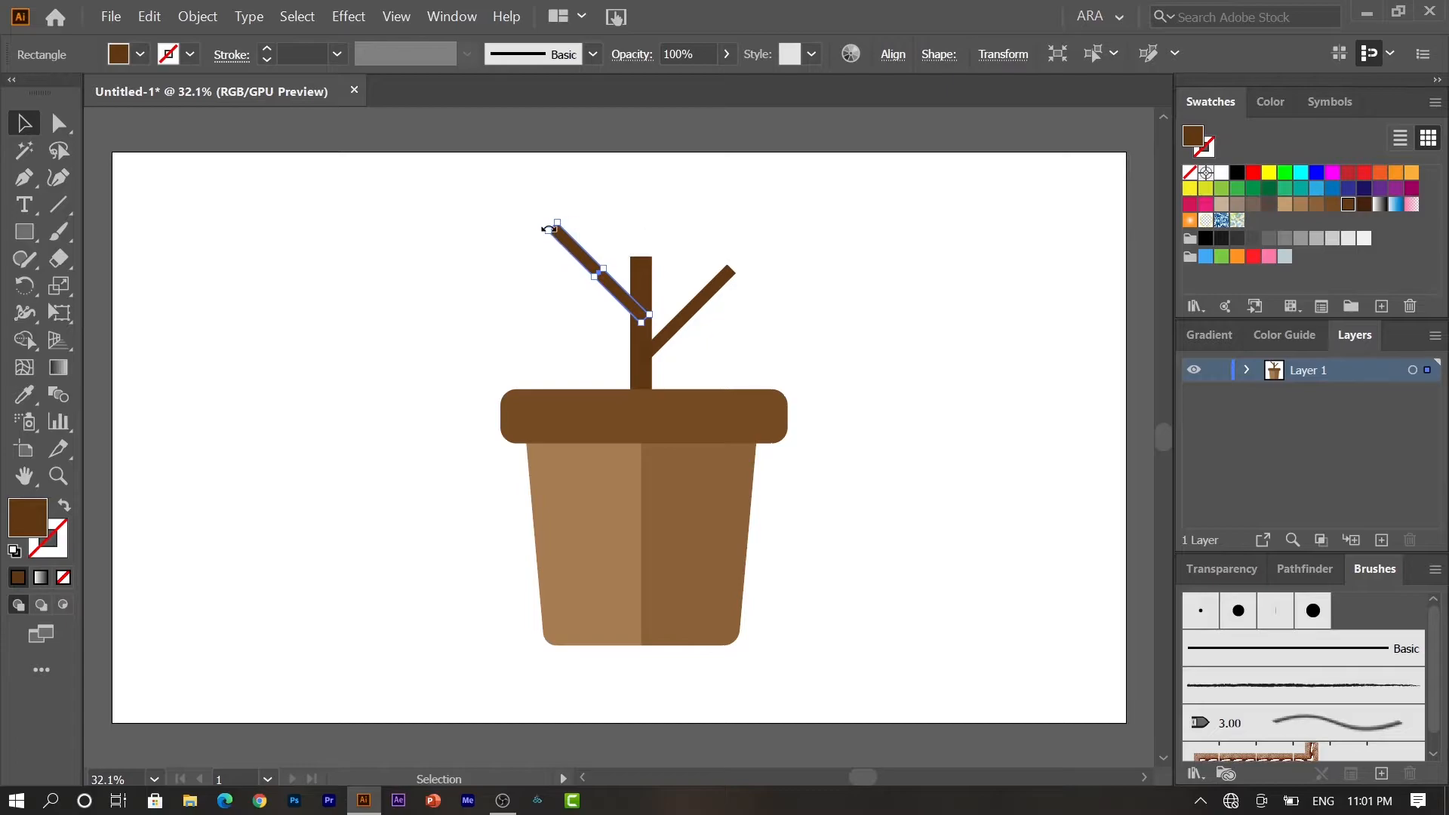
left_click_drag(546, 234, 564, 222)
left_click(714, 198)
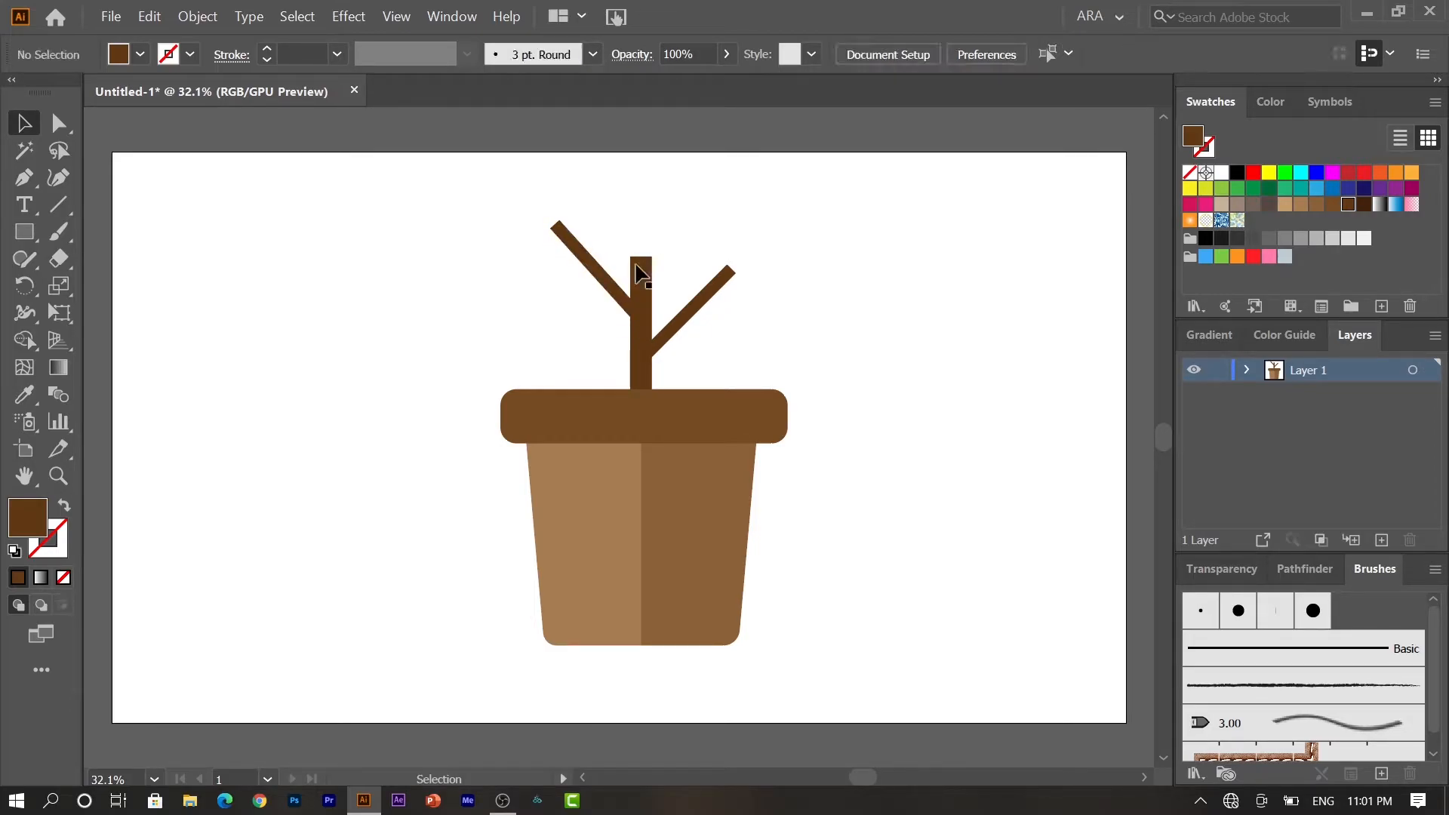
left_click_drag(603, 296, 612, 293)
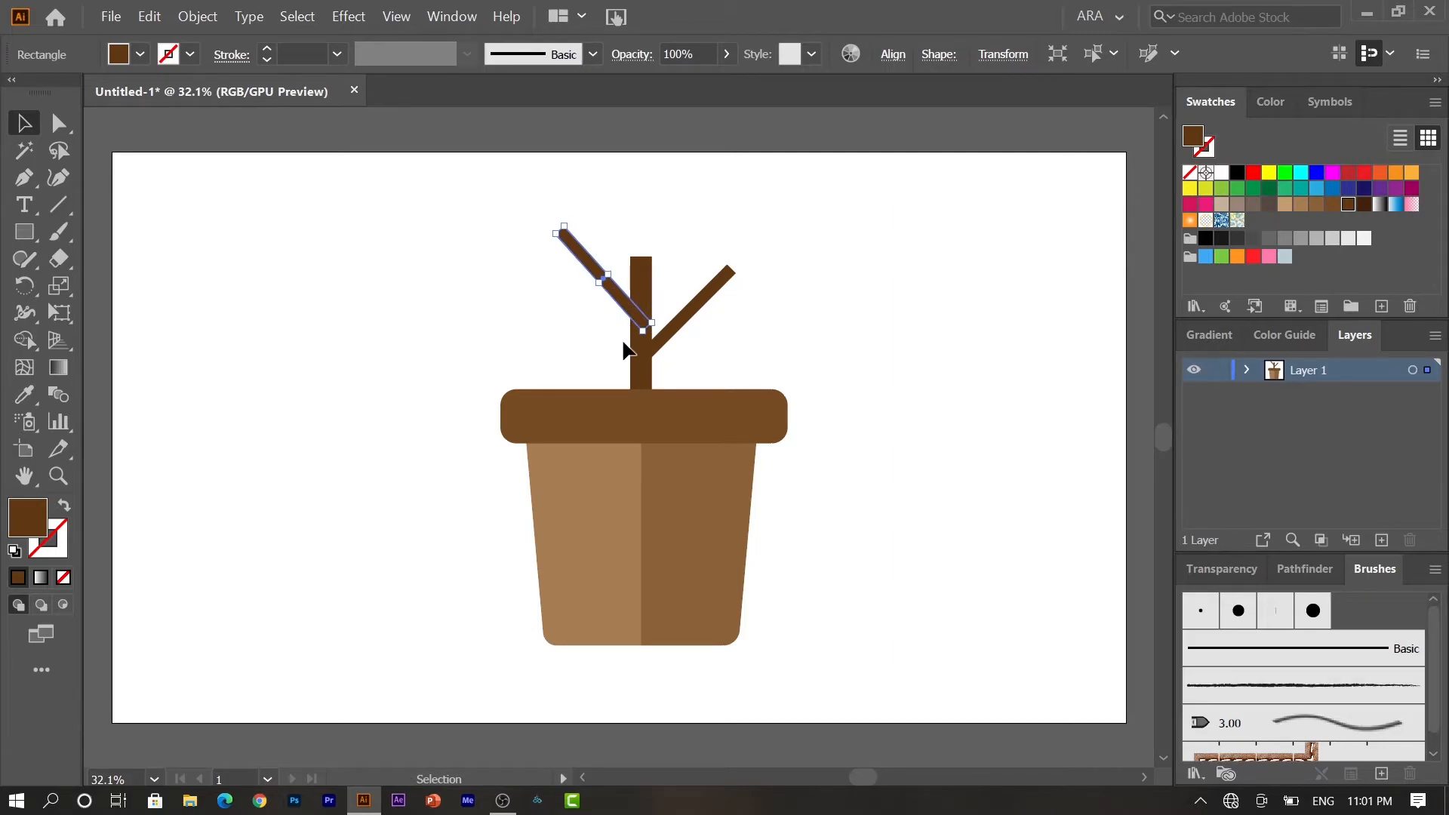
left_click(563, 344)
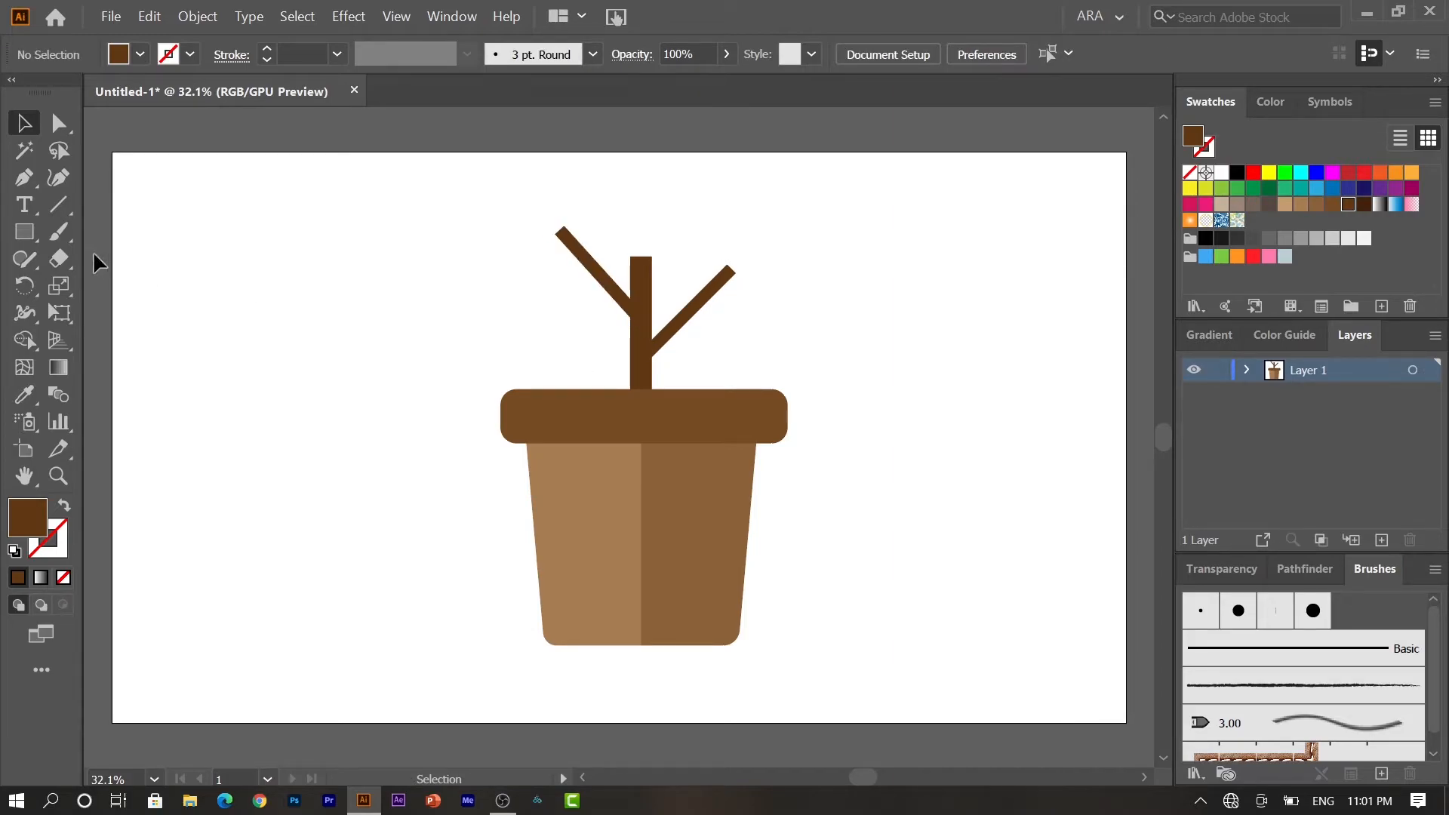
Draw a teardrop-shaped leaf with the Pen tool in the empty area left of the pot and fill it with light green.
left_click(26, 179)
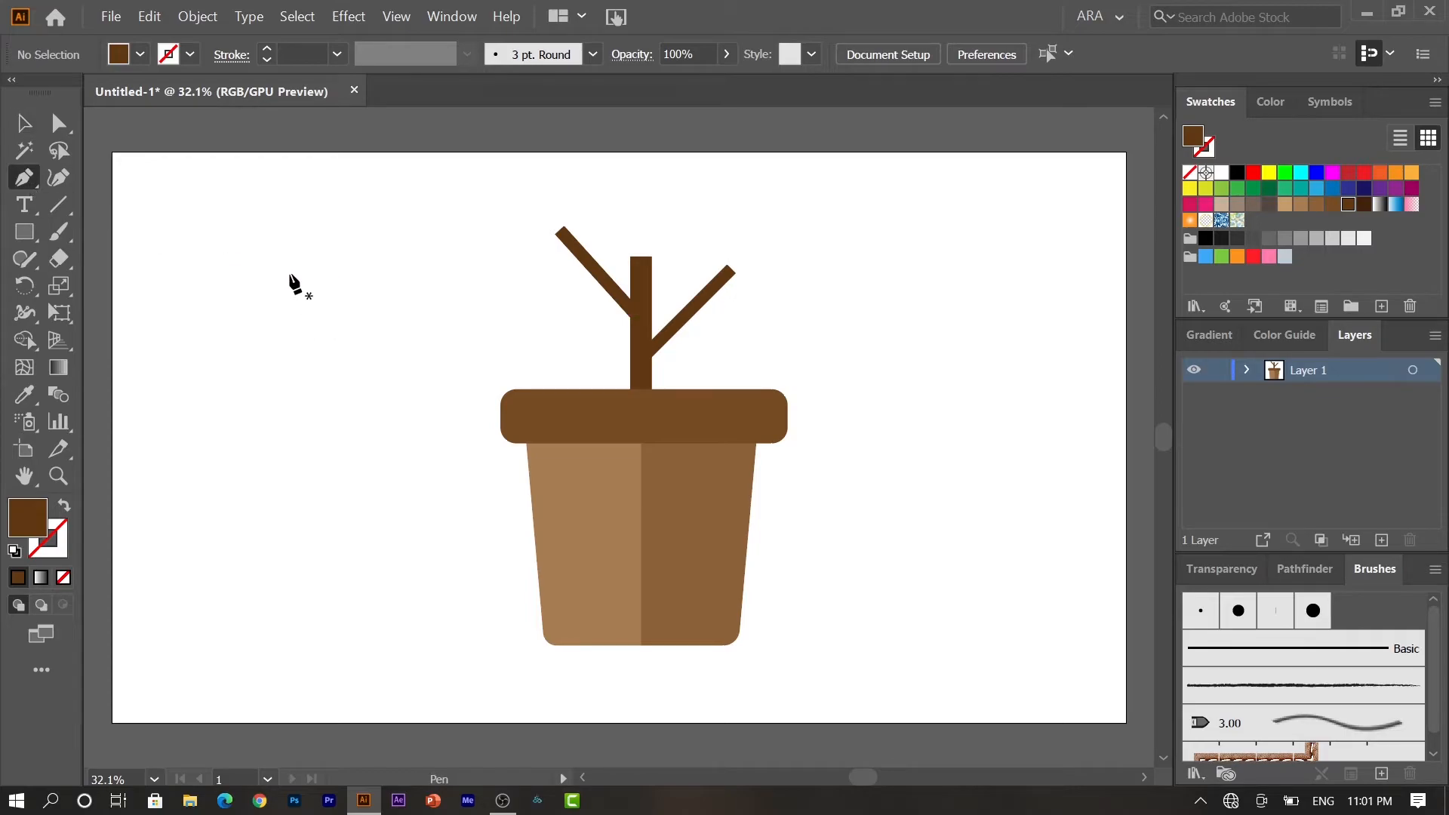
left_click(290, 274)
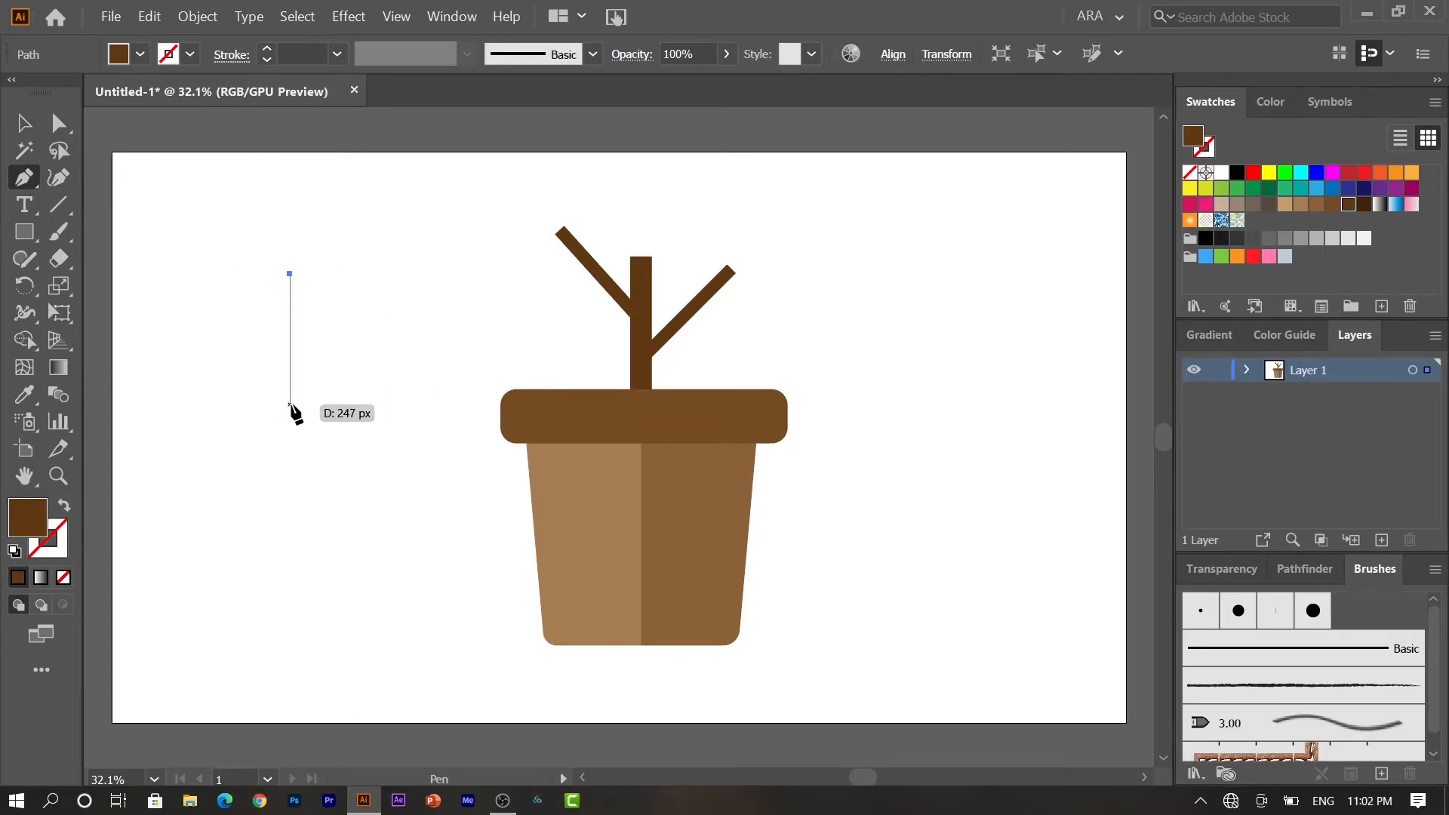
left_click(290, 404, "shift")
left_click_drag(258, 405, 201, 415)
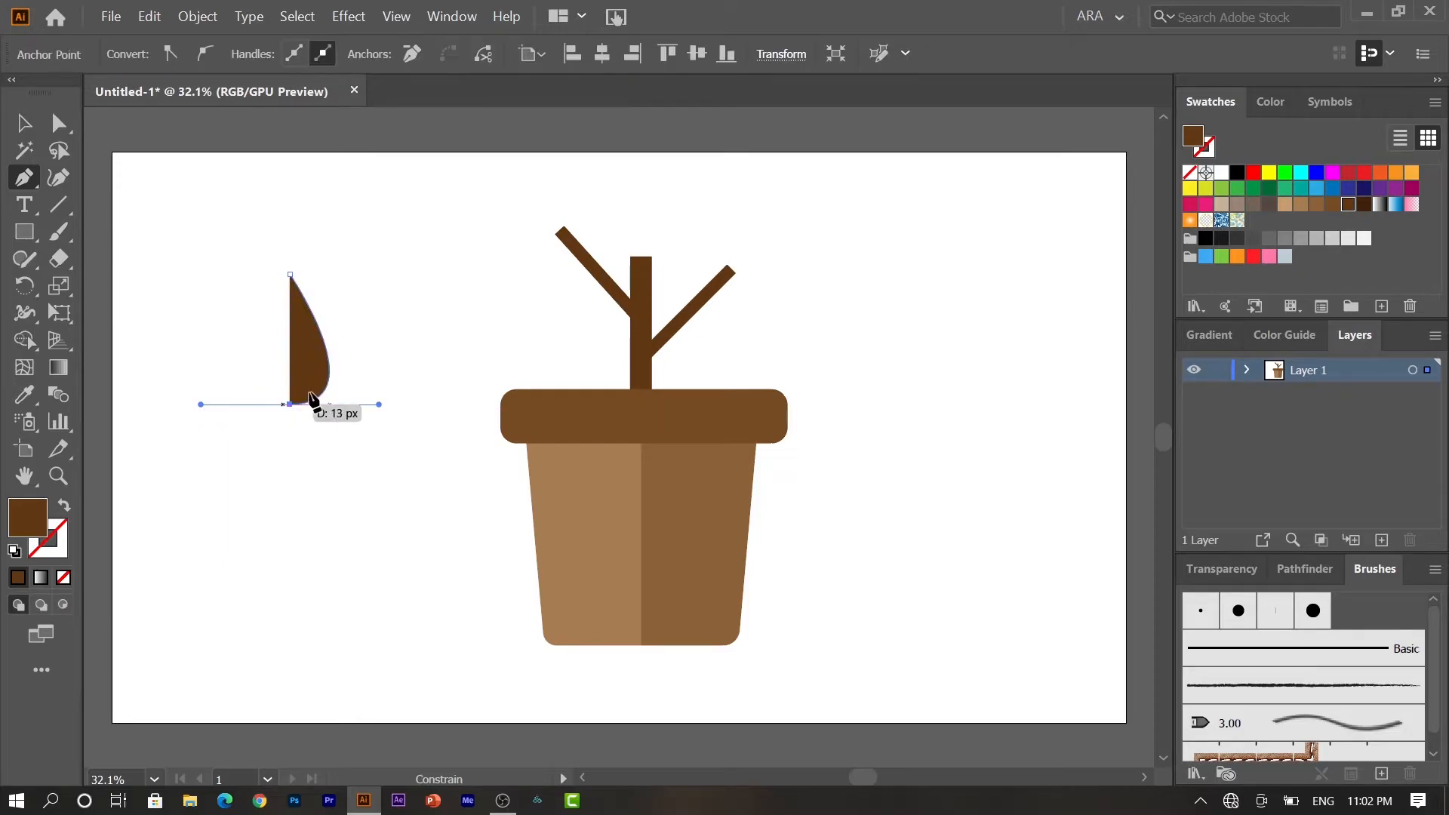
left_click(289, 278)
left_click(13, 123)
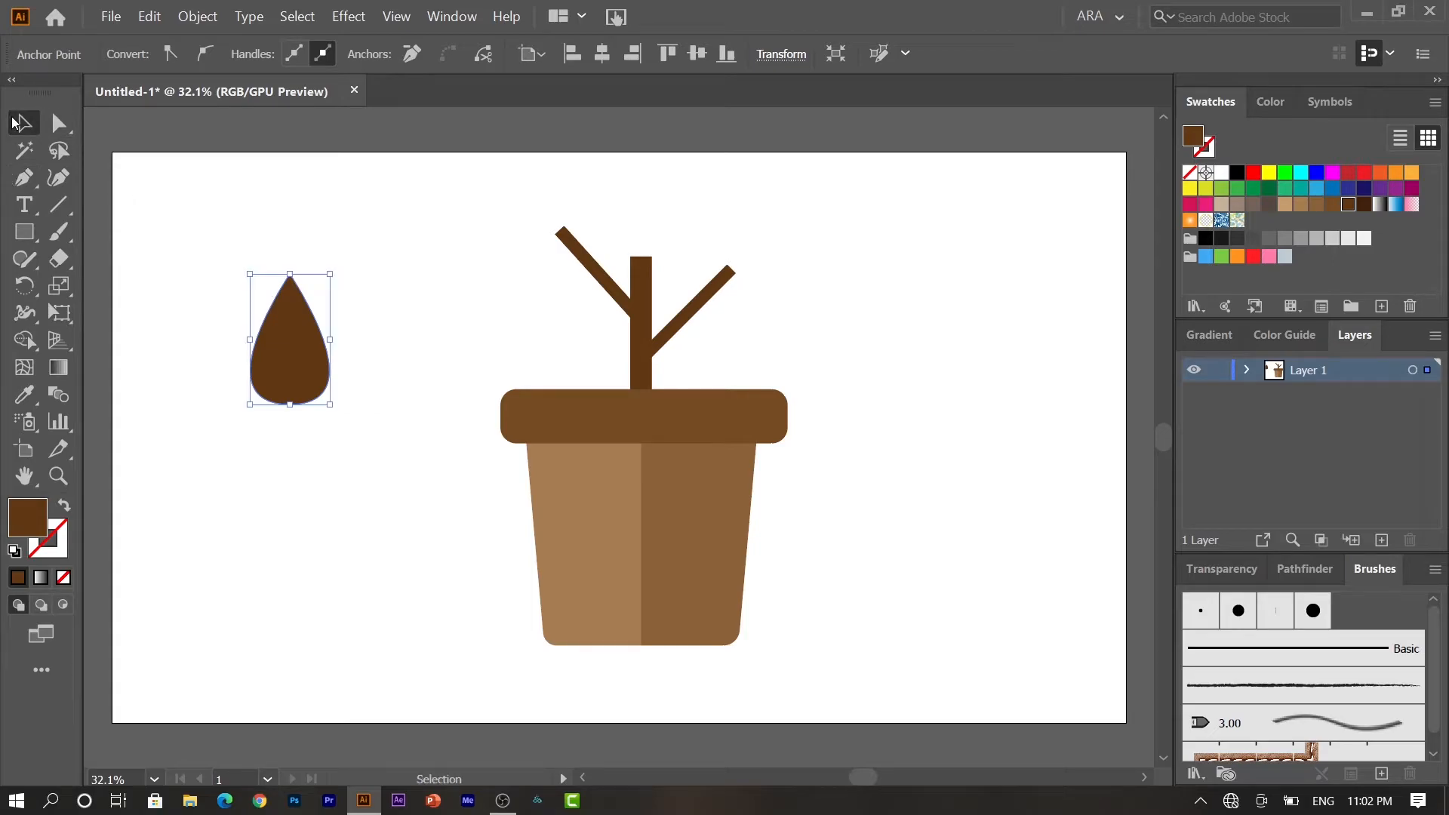
left_click(1221, 189)
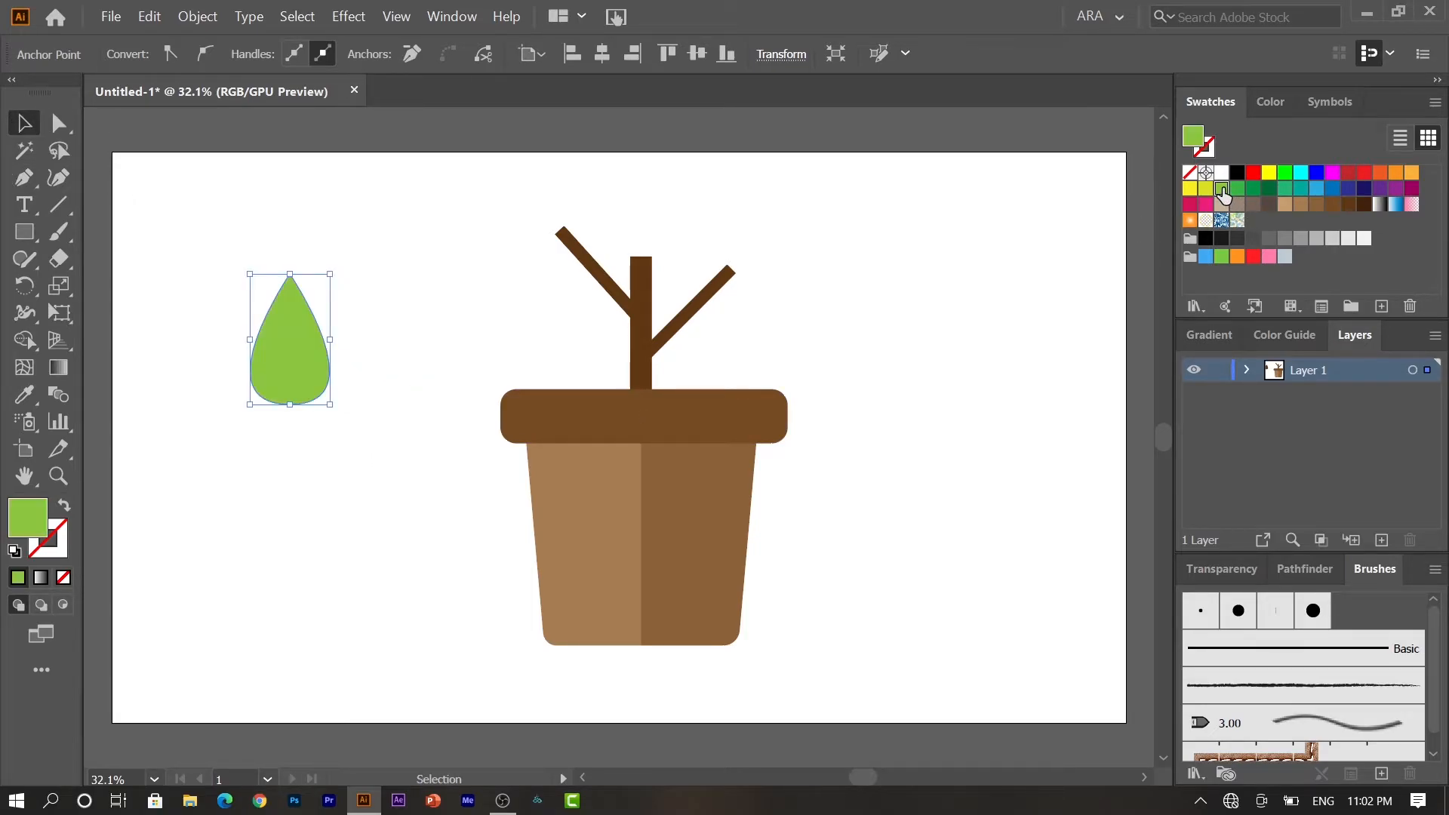
left_click(148, 383)
Move the leaf's bottom anchor point slightly downward to lengthen the leaf.
left_click(306, 346)
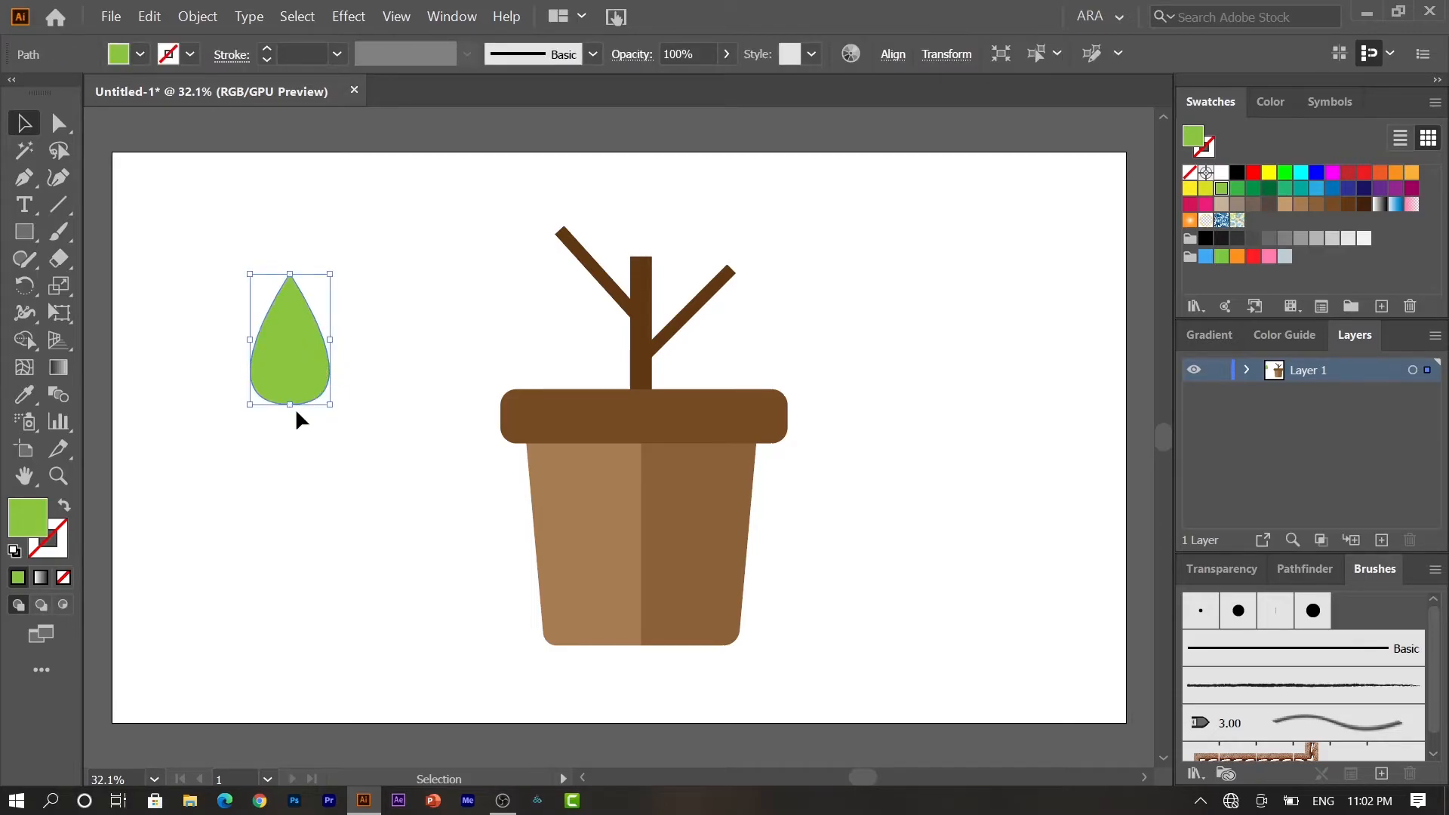
key("a")
left_click_drag(290, 410, 291, 410)
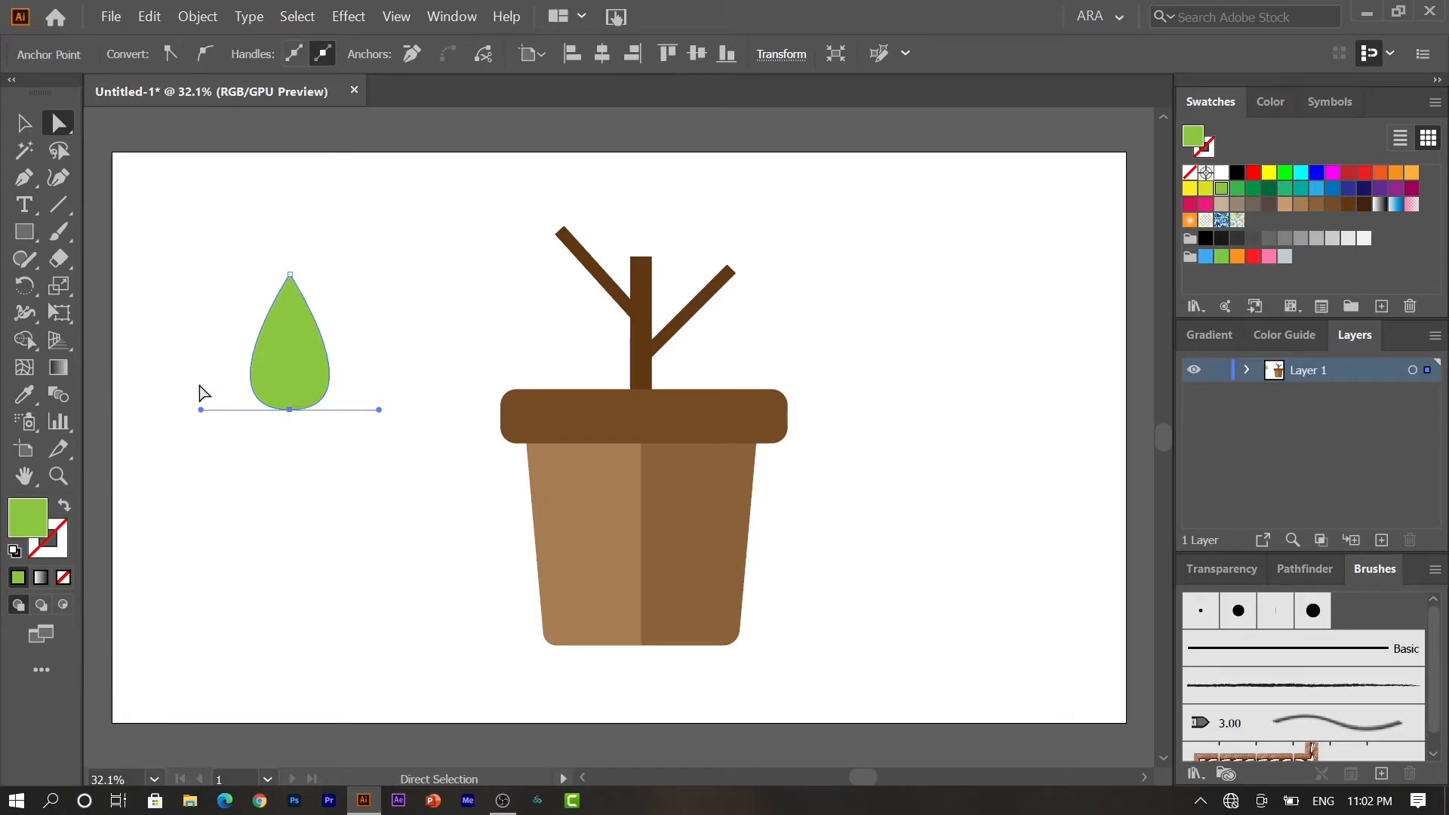
left_click(24, 123)
left_click(176, 258)
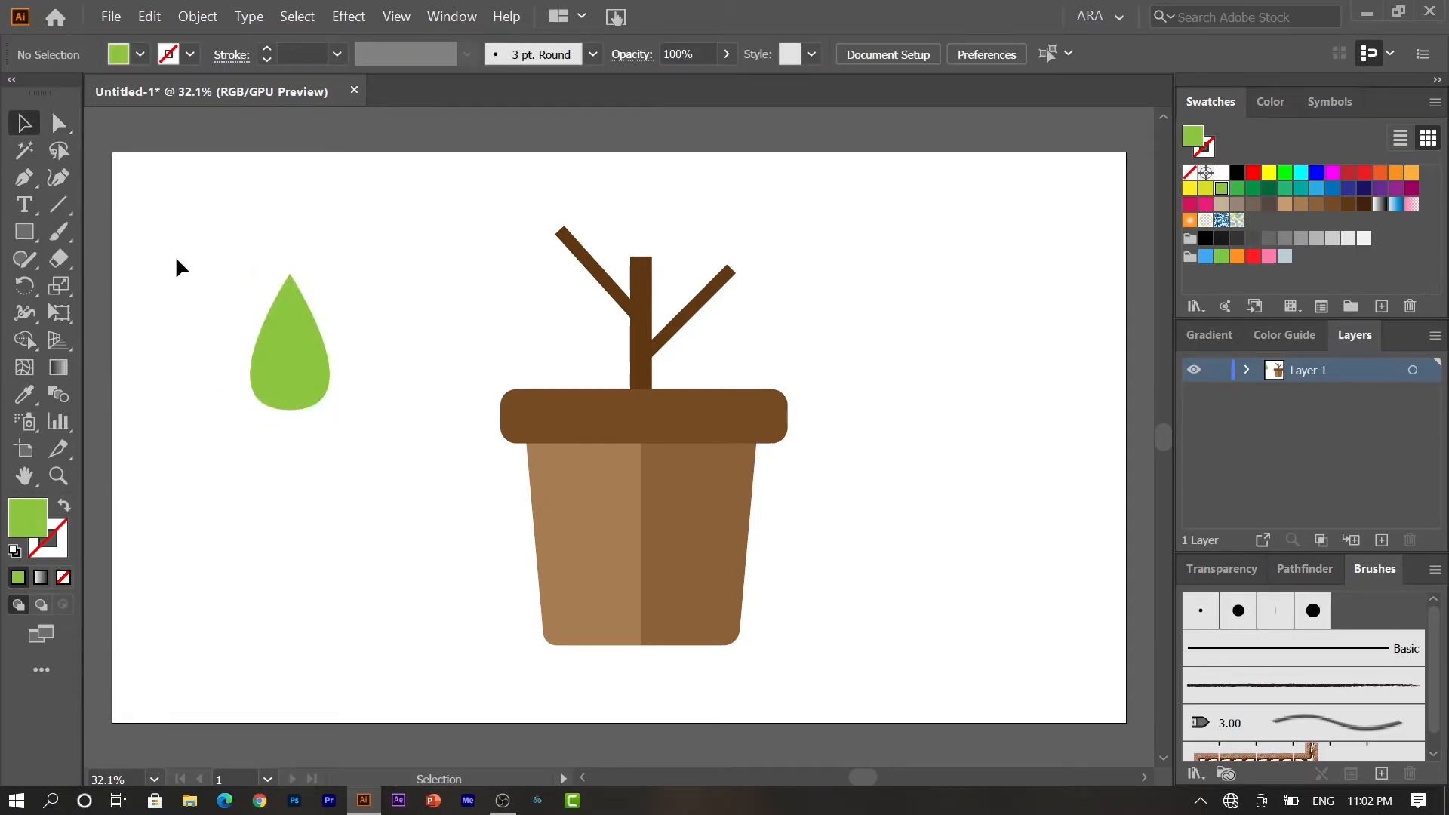
Draw a straight vertical midrib line through the leaf from its base to its tip with the Pen tool.
left_click(25, 180)
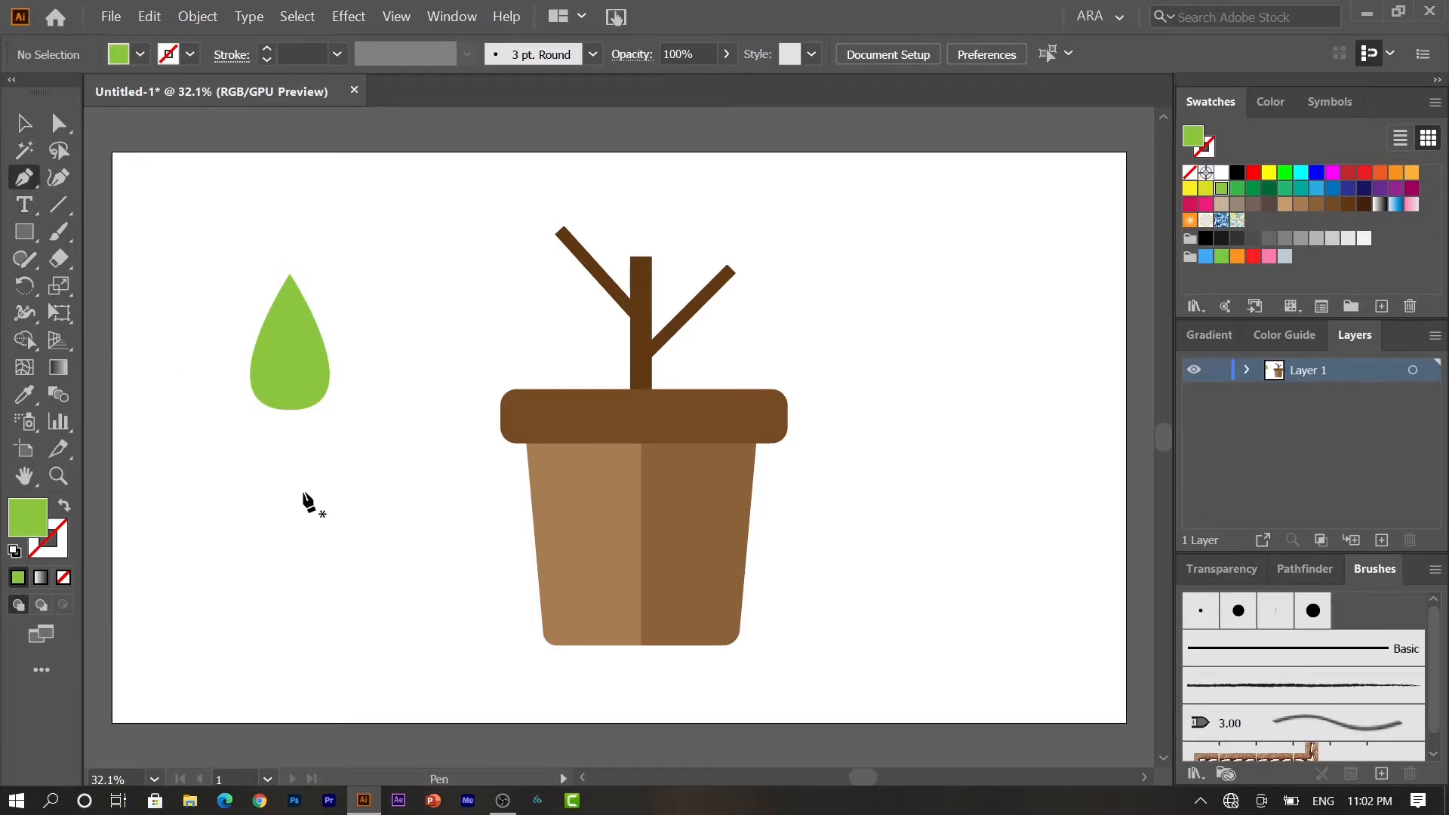
left_click(289, 409)
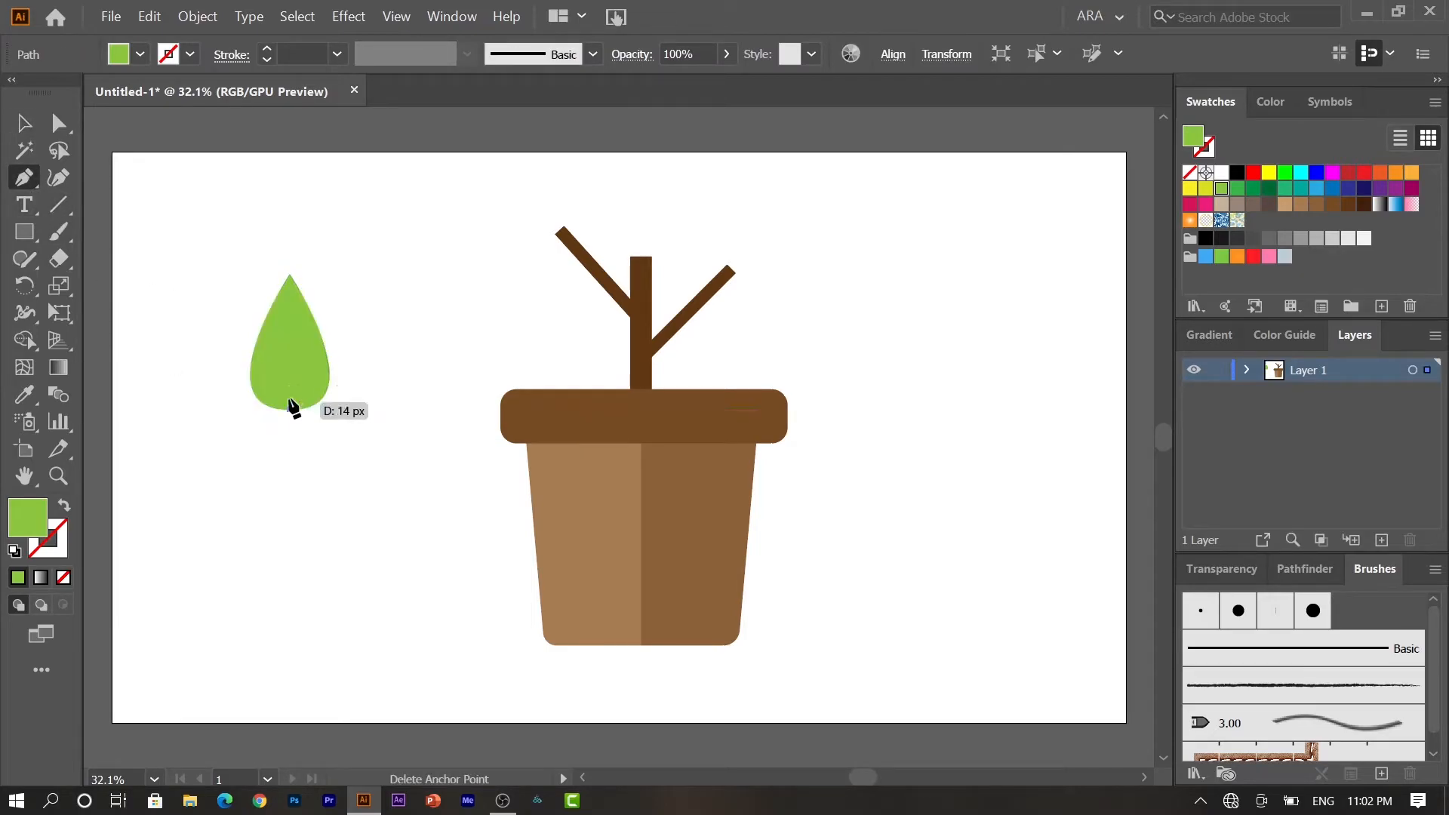
left_click(290, 274)
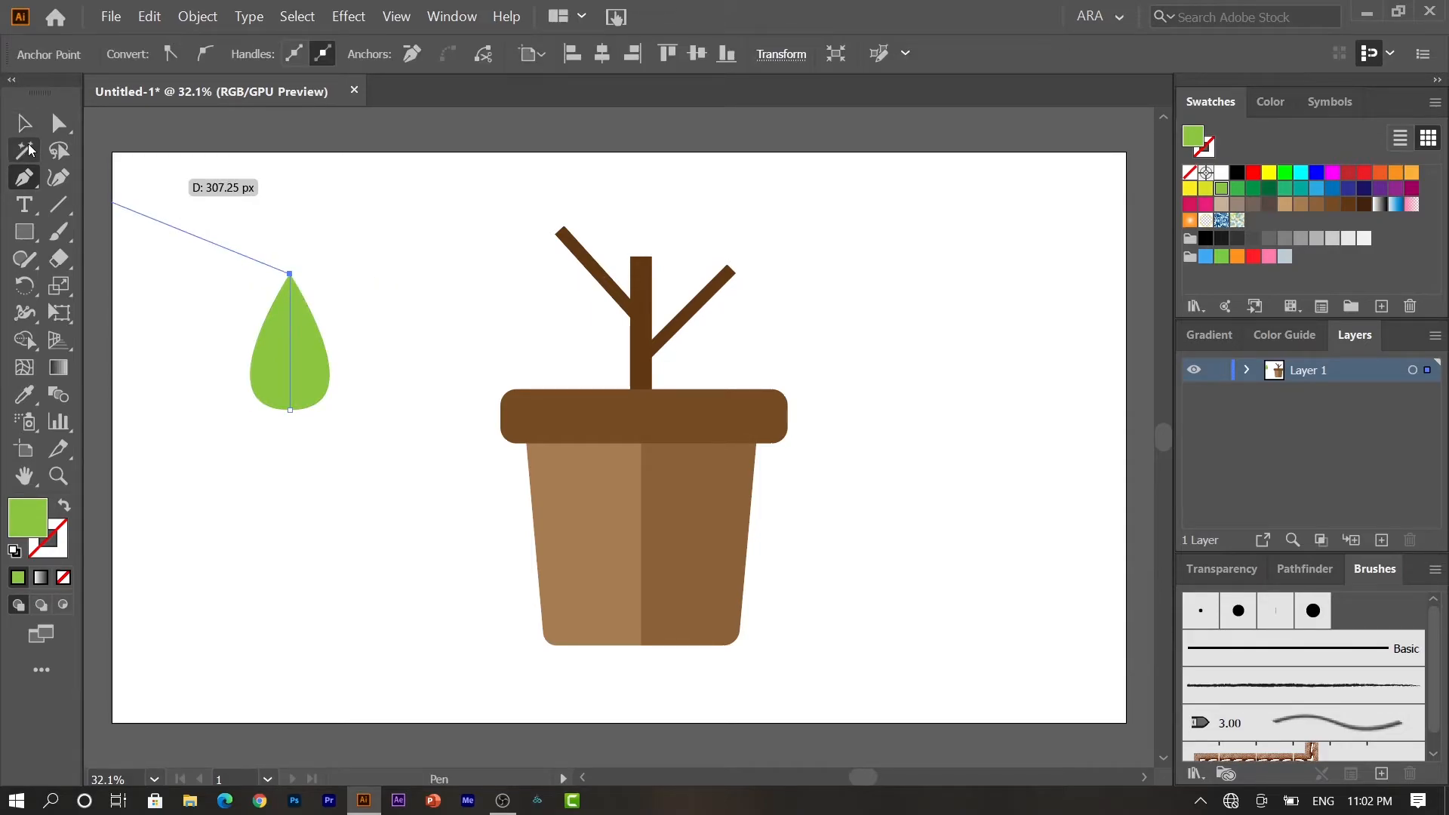
left_click(24, 123)
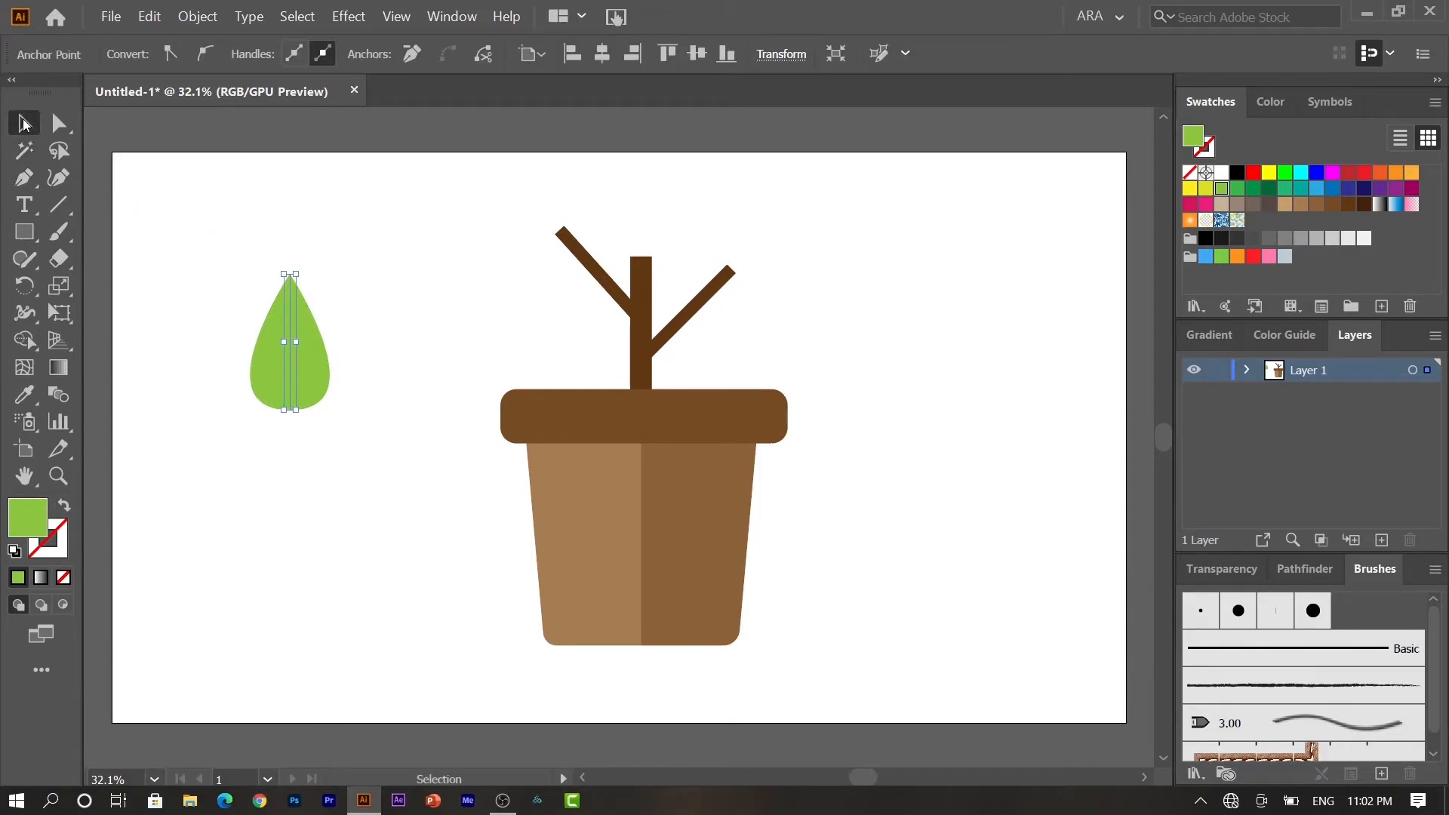
left_click(396, 326)
Give the leaf's midrib line a brown fill and a 1 pt black stroke.
left_click(291, 353)
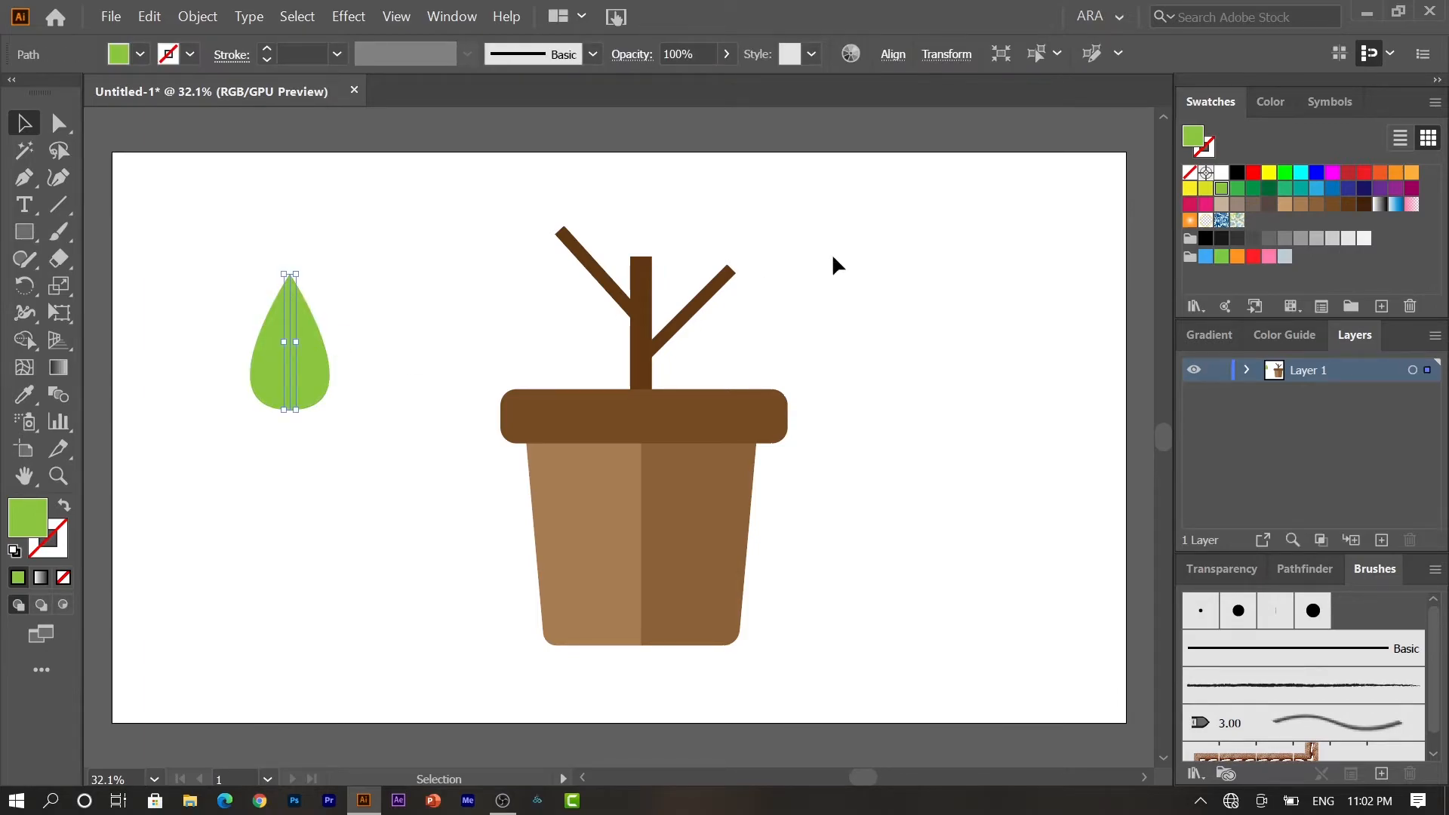
left_click(1301, 204)
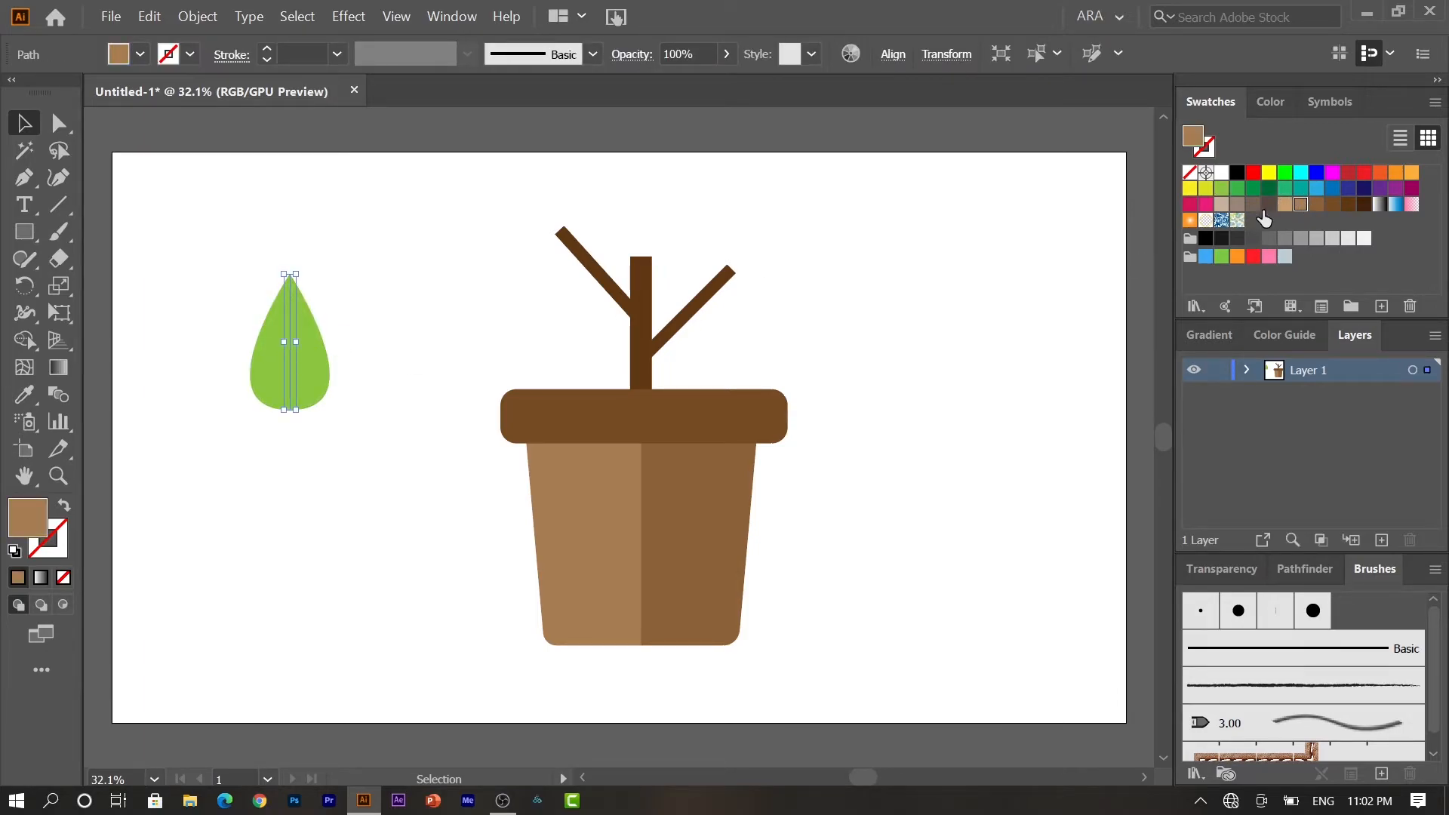
left_click(1333, 206)
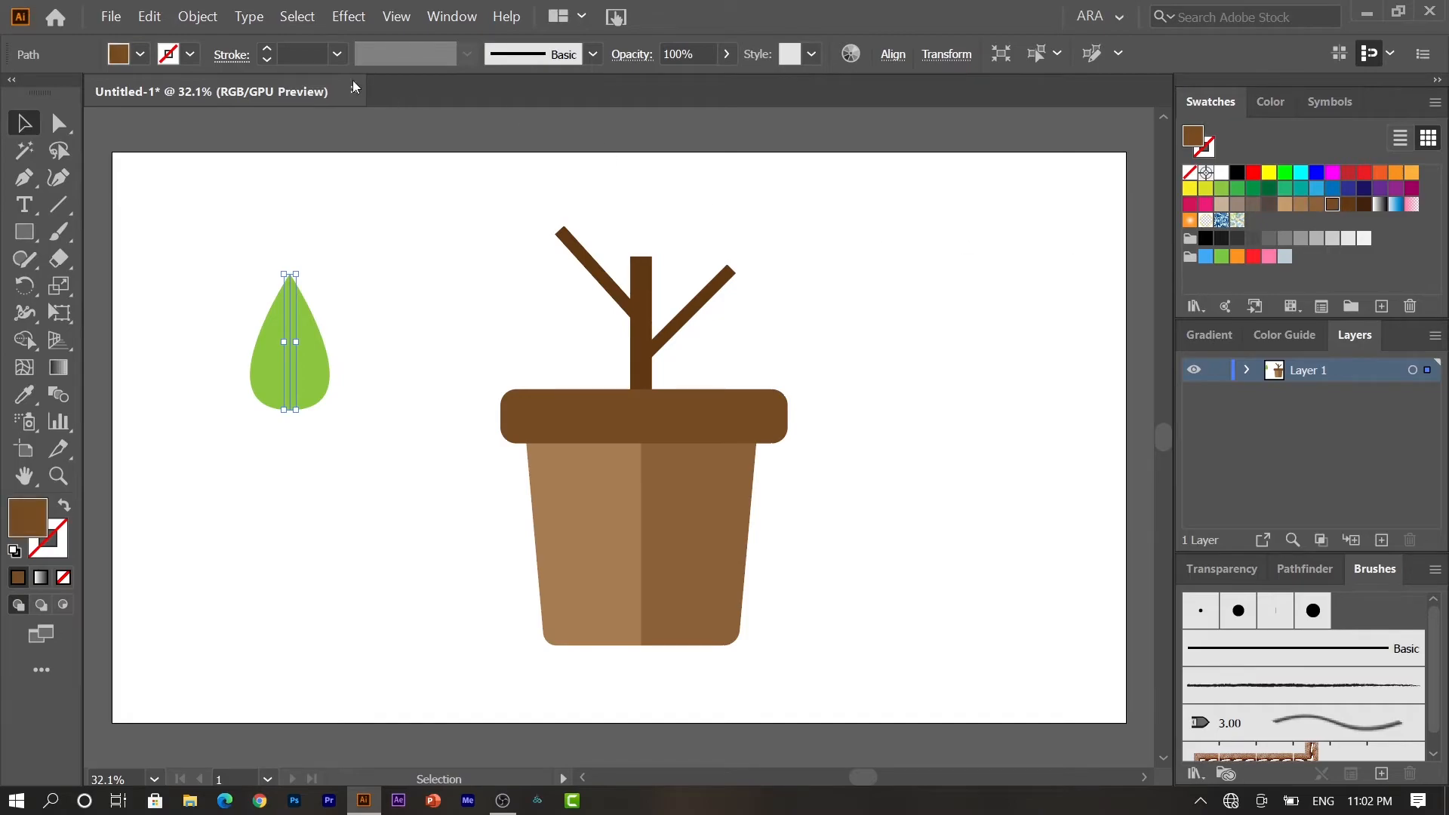
left_click(315, 53)
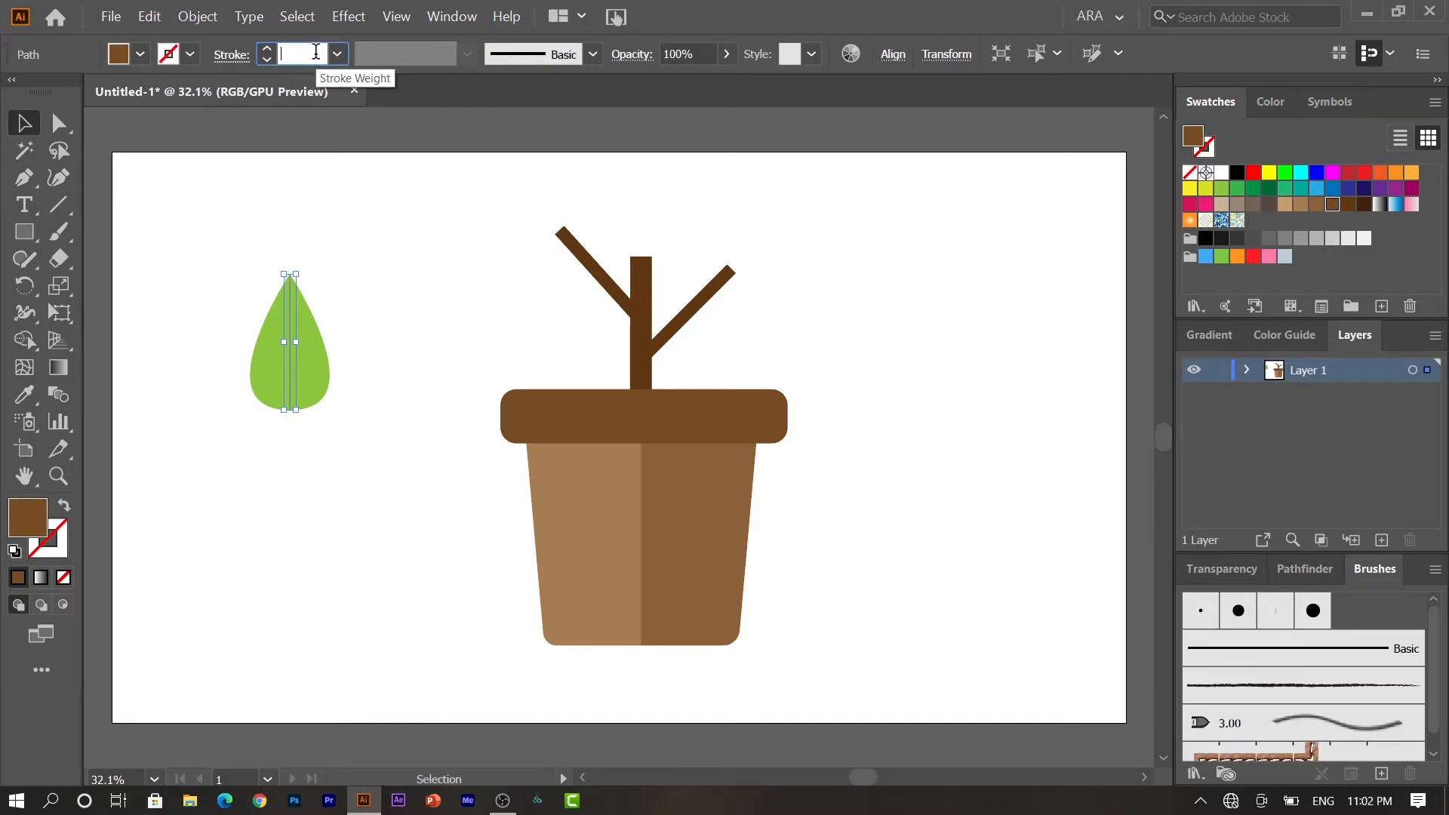
type("0.25")
key("Return")
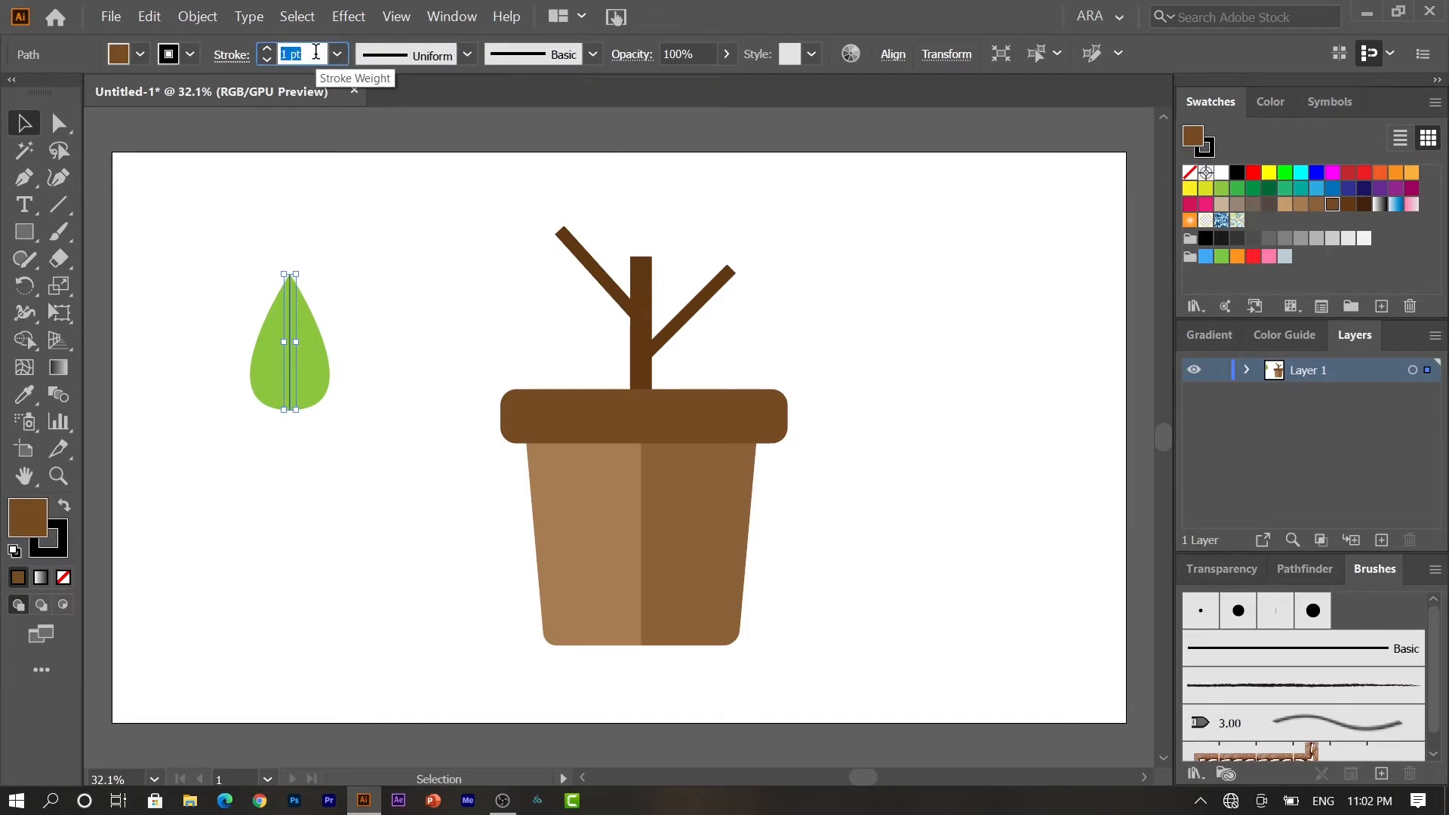
left_click(329, 315)
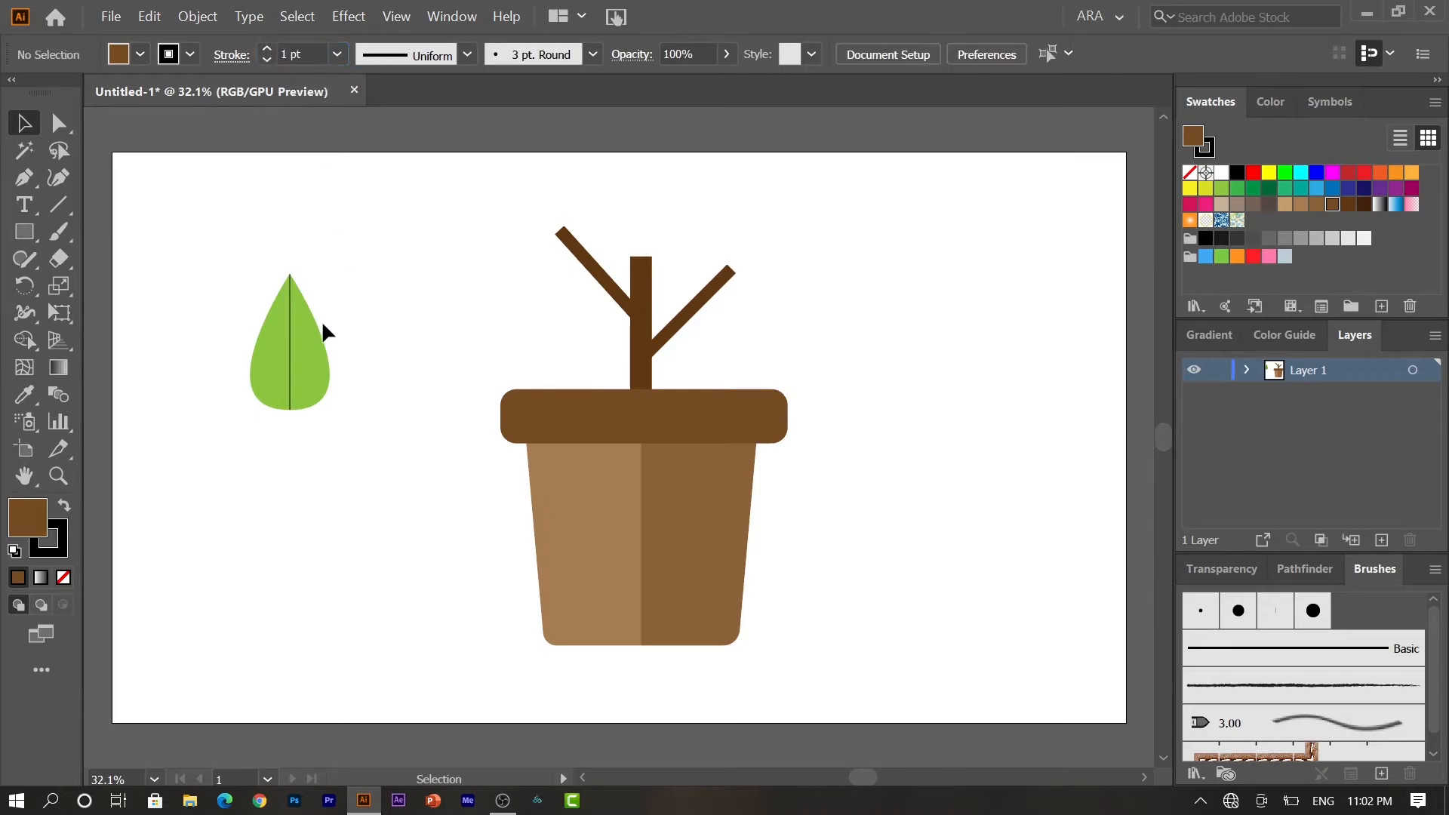
Turn the leaf and its midrib upside down and back upright.
left_click_drag(289, 337, 242, 276)
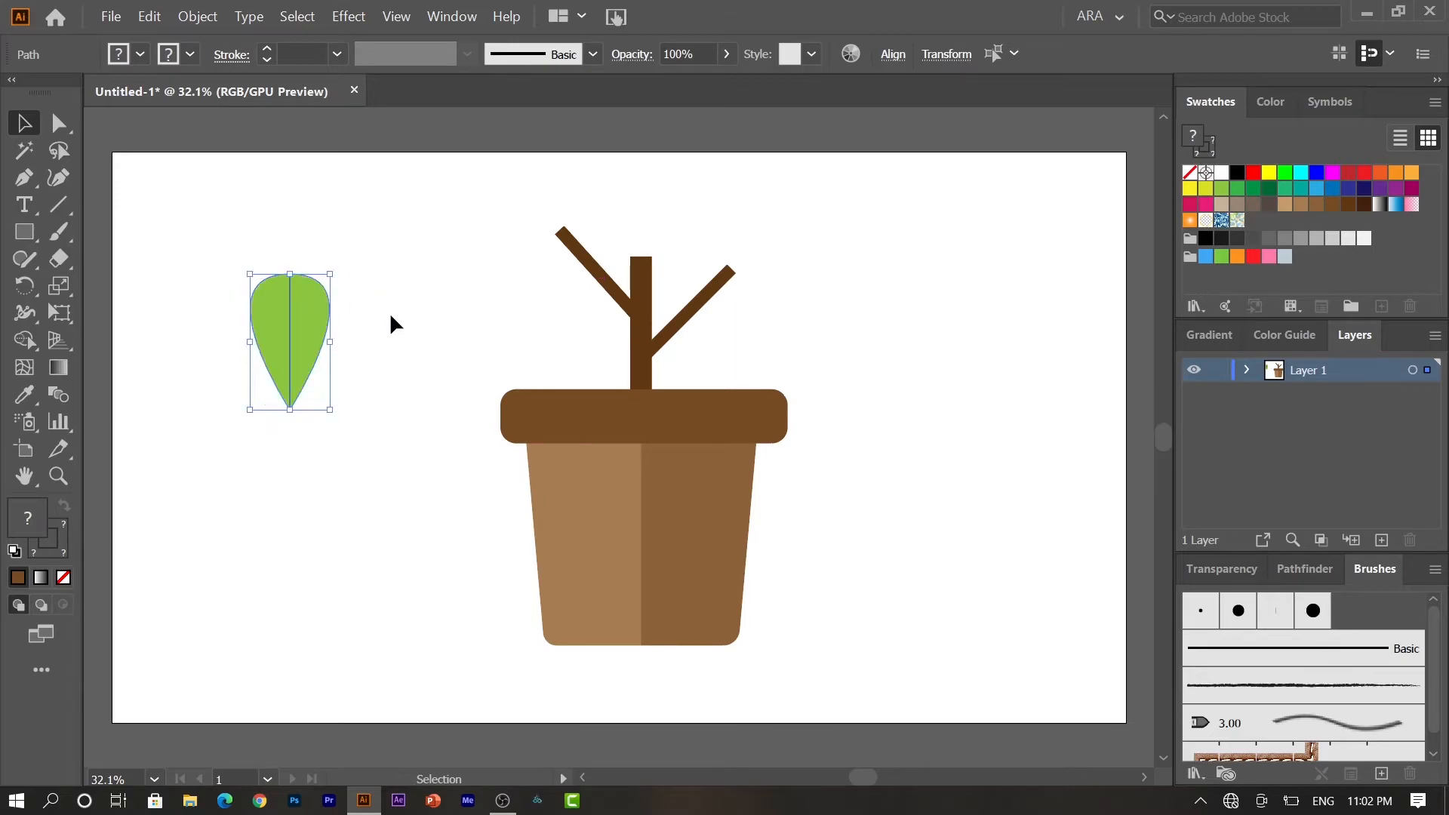
left_click(389, 310)
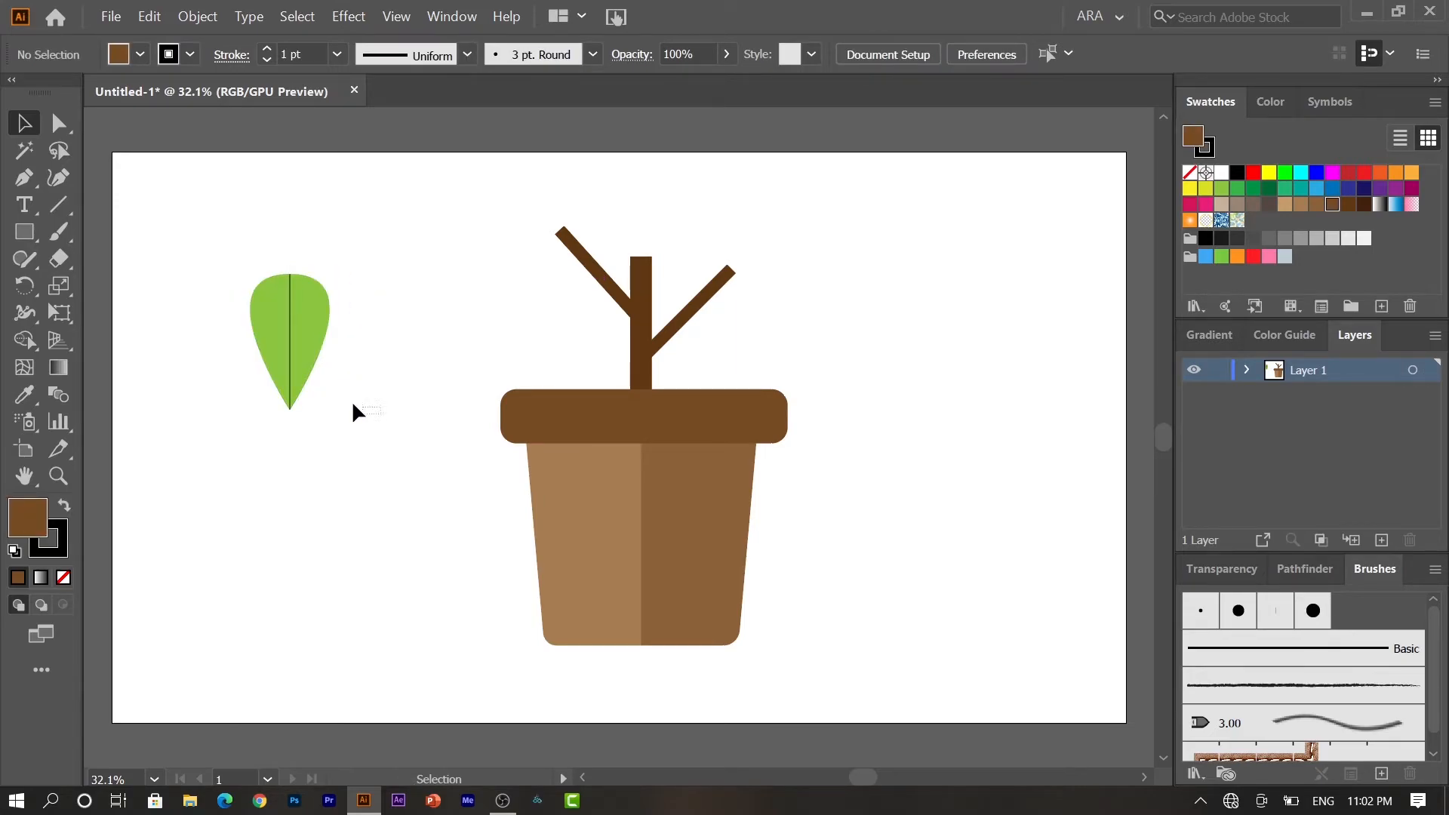
left_click_drag(368, 411, 249, 370)
left_click_drag(339, 416, 249, 280)
left_click(390, 393)
Draw a slanted vein on each side of the midrib near the leaf's wide base with the Pen tool.
key("z")
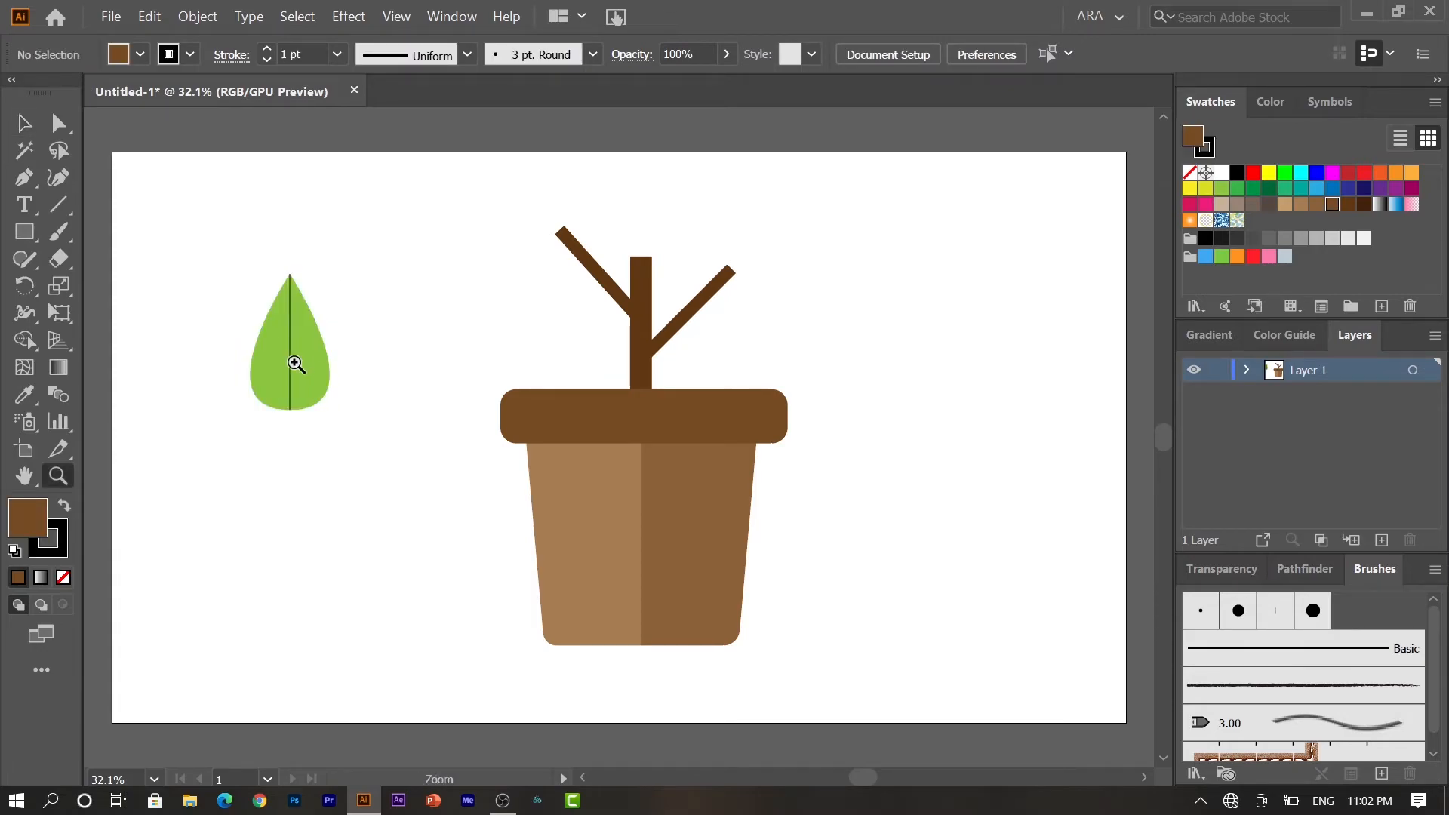
left_click_drag(292, 363, 481, 413)
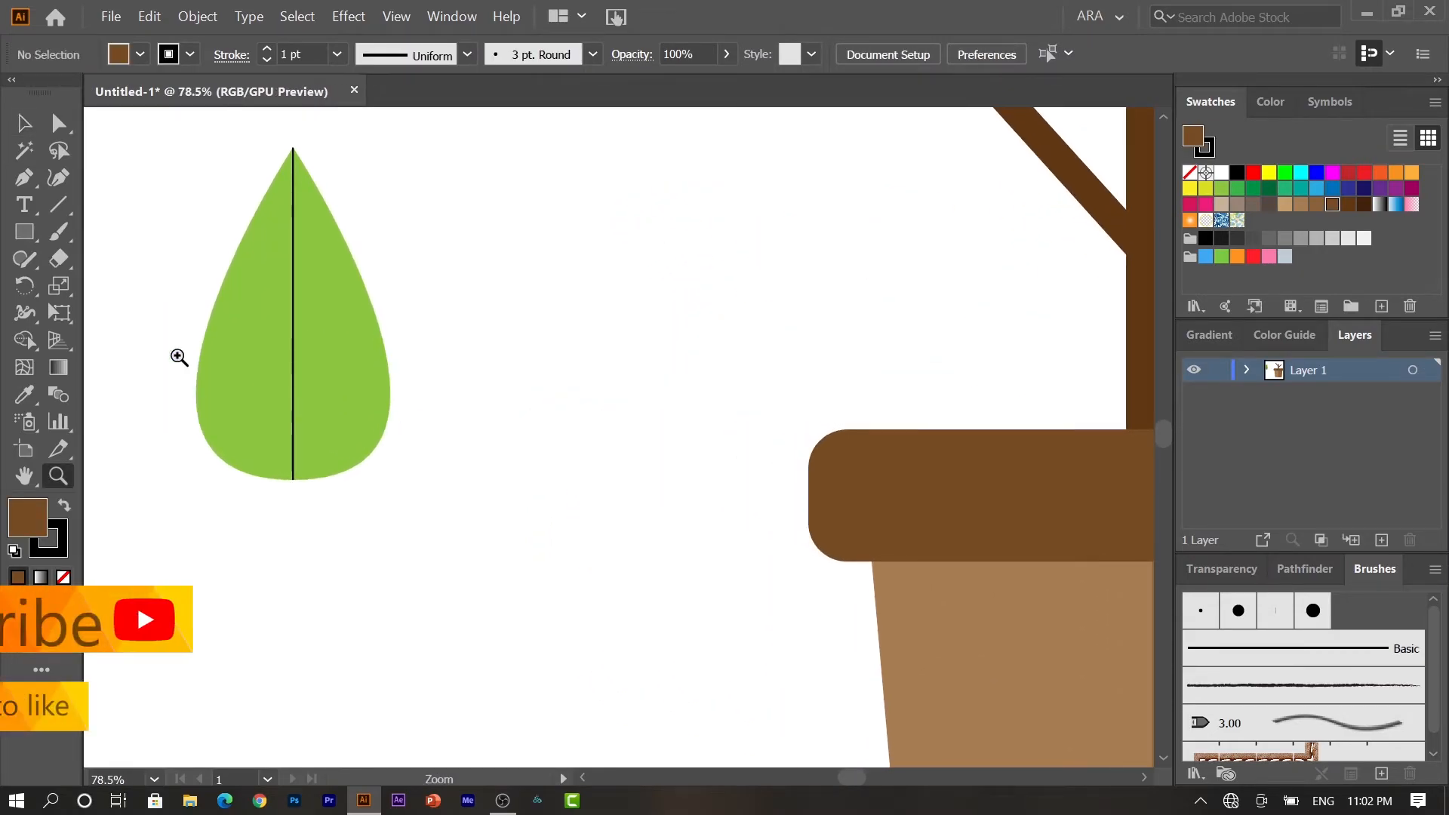
left_click(25, 178)
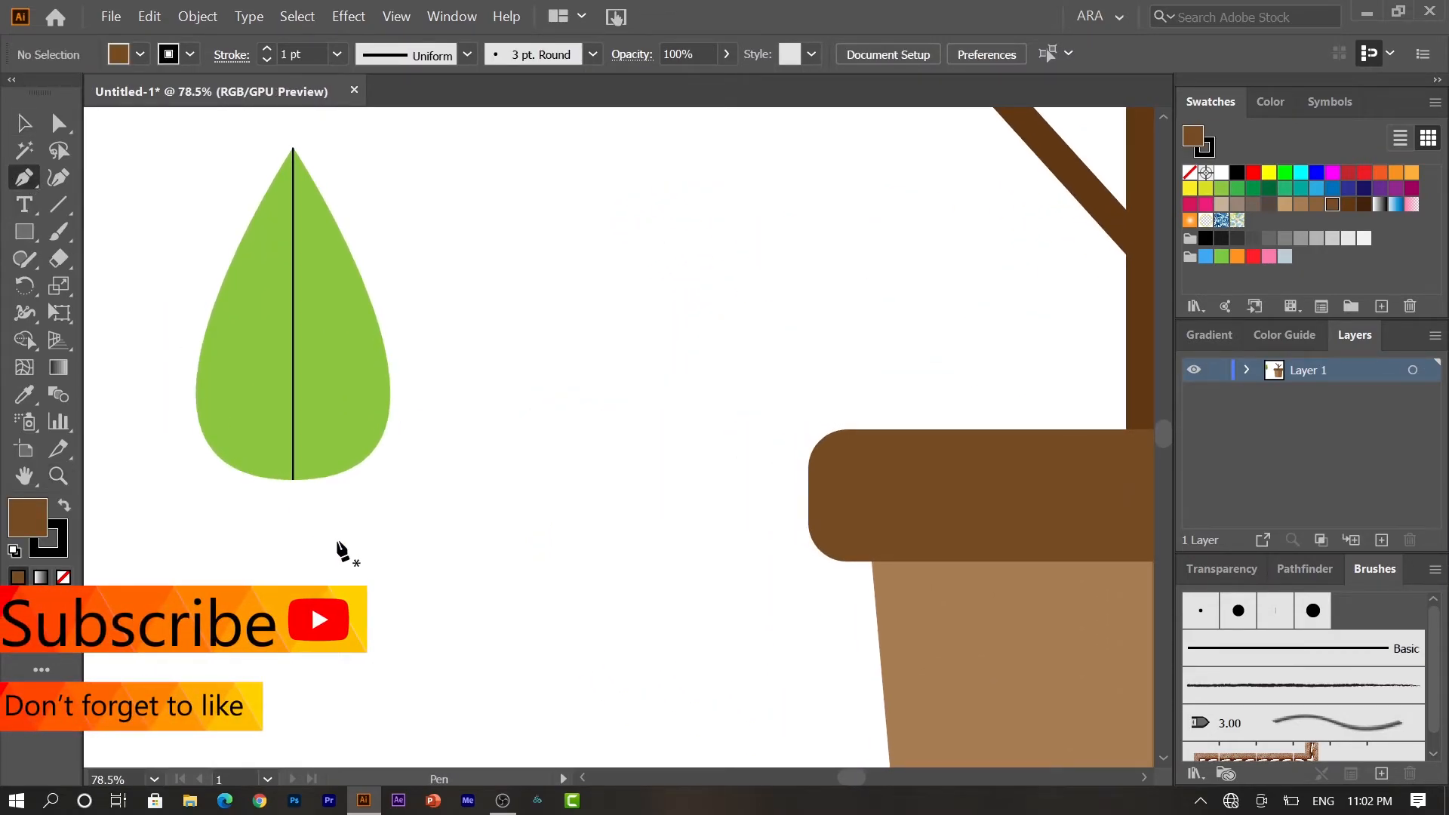
left_click(293, 479)
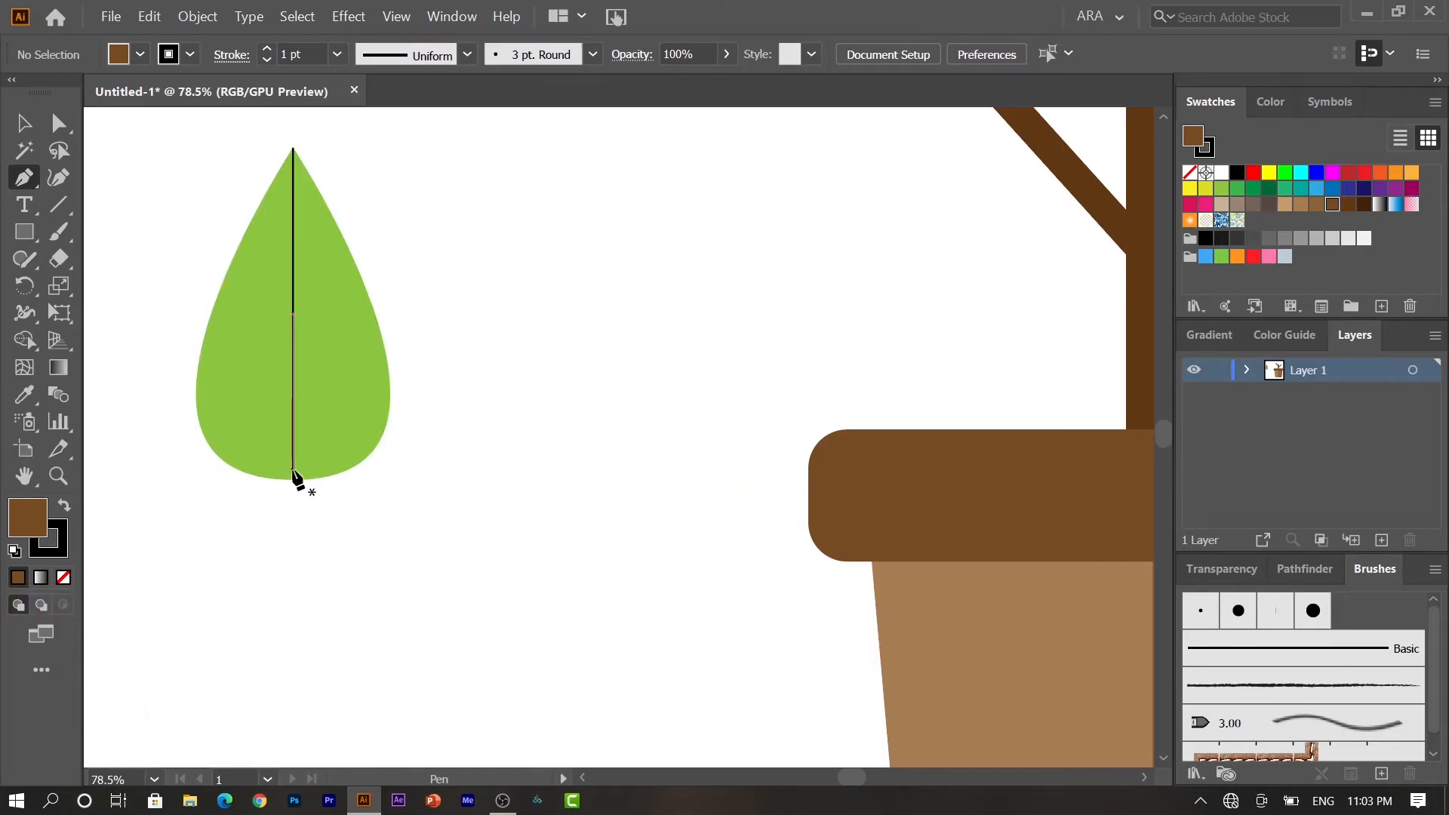
left_click(293, 471)
left_click(373, 417)
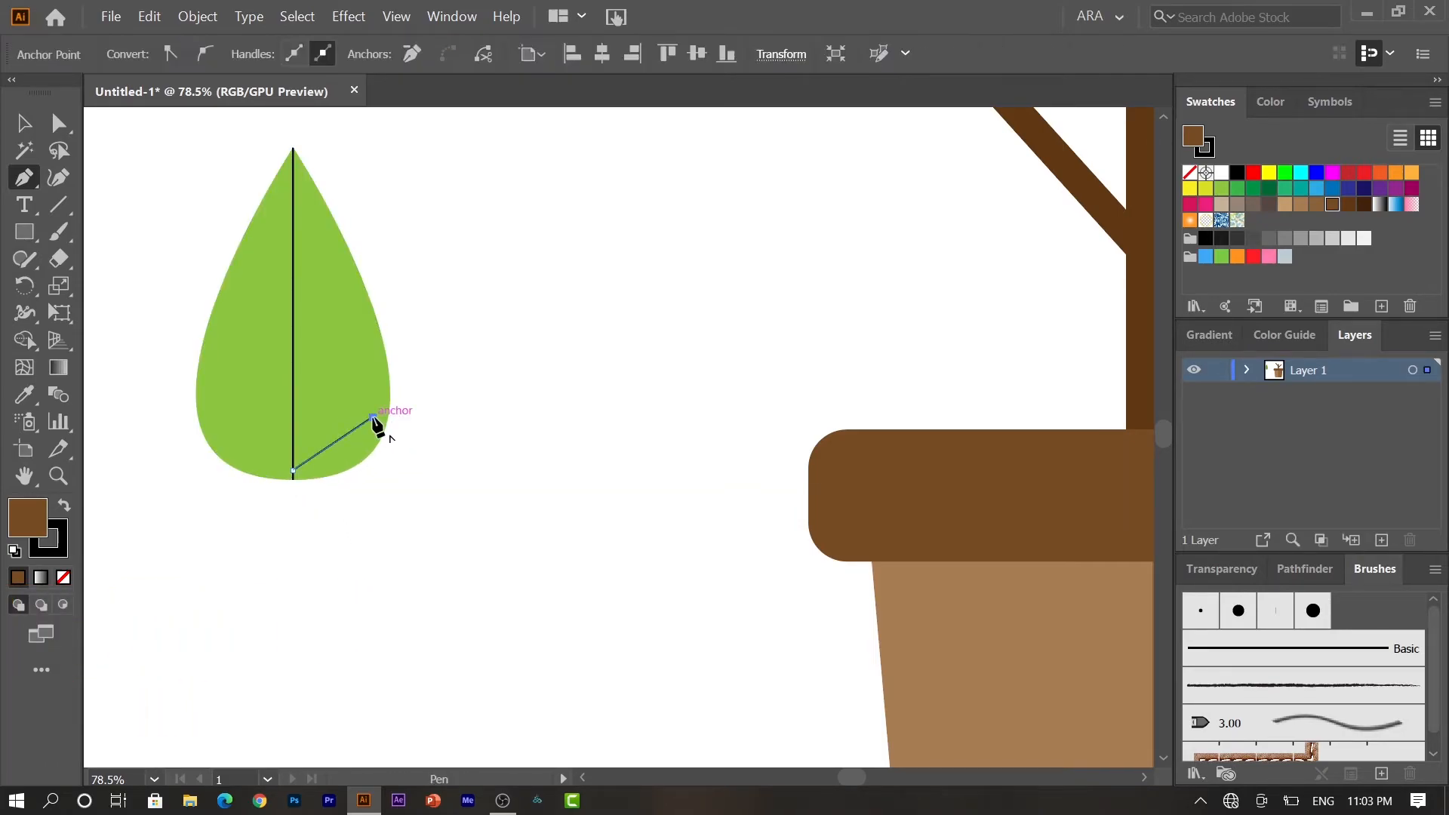
left_click(292, 449)
left_click(214, 402)
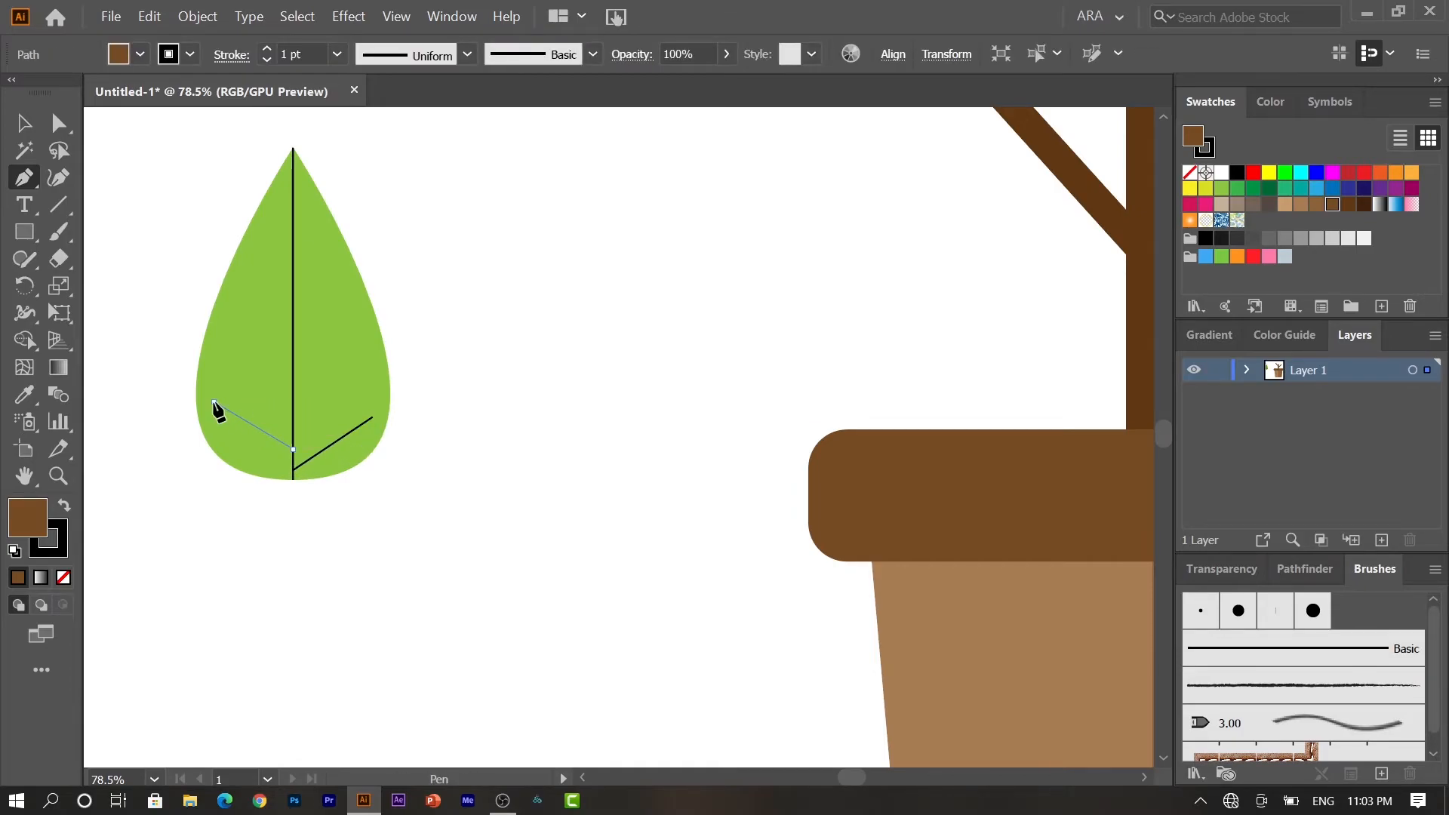
Draw four more side veins, alternating right and left of the midrib, up the middle of the leaf.
left_click(293, 408)
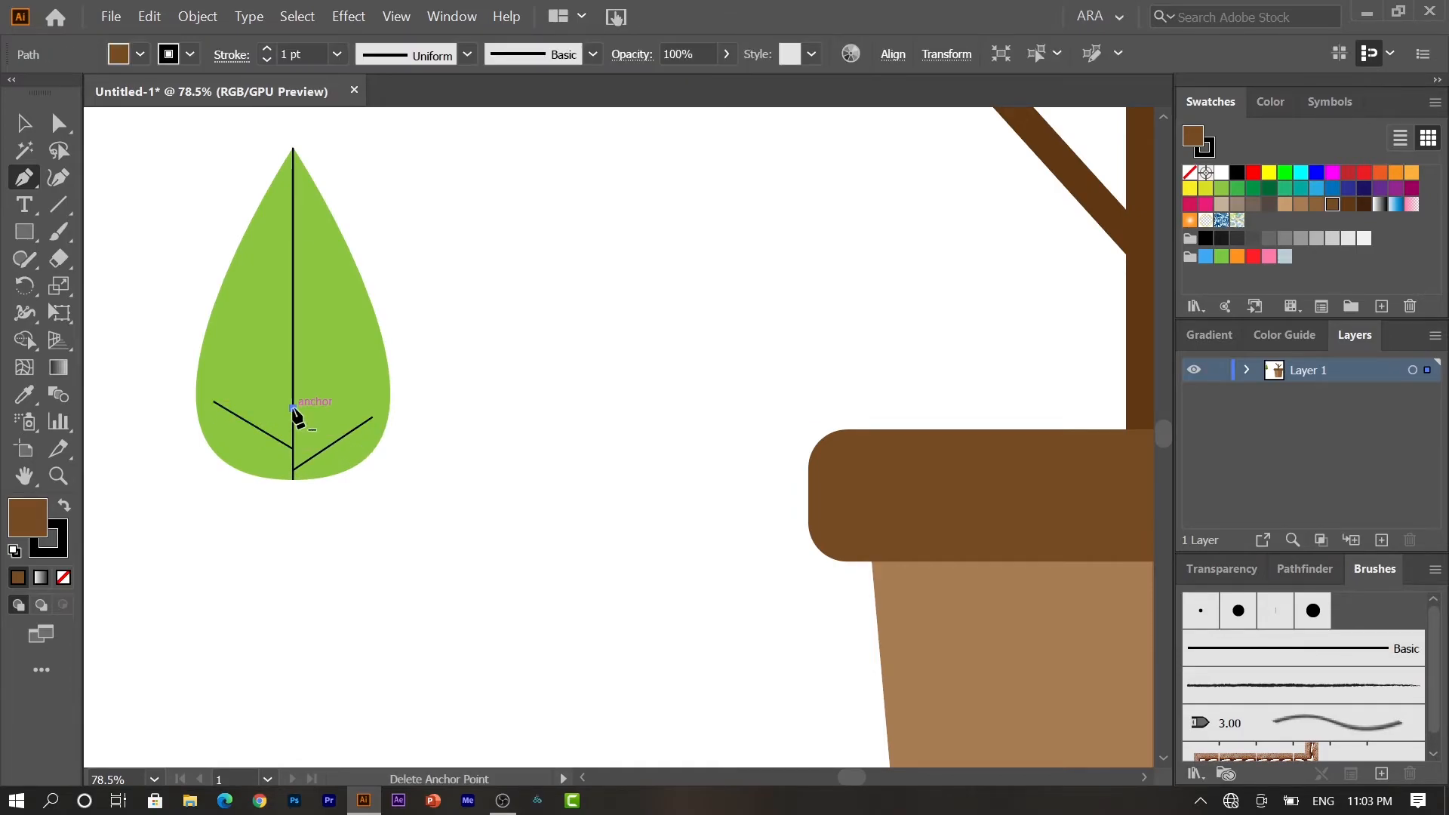
left_click(357, 369)
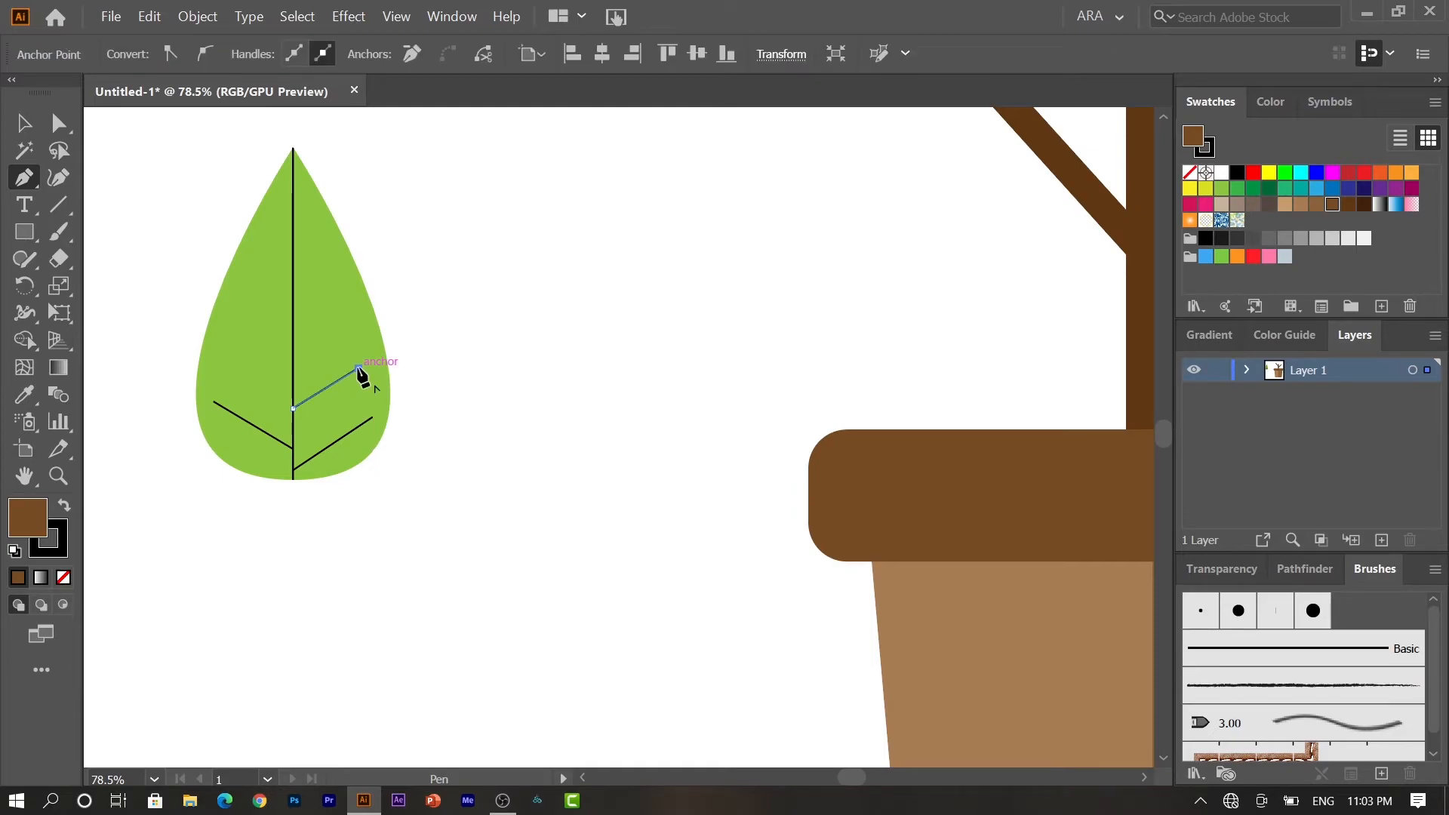
left_click(293, 379)
left_click(227, 356)
key("Escape")
left_click(293, 346)
left_click(345, 319)
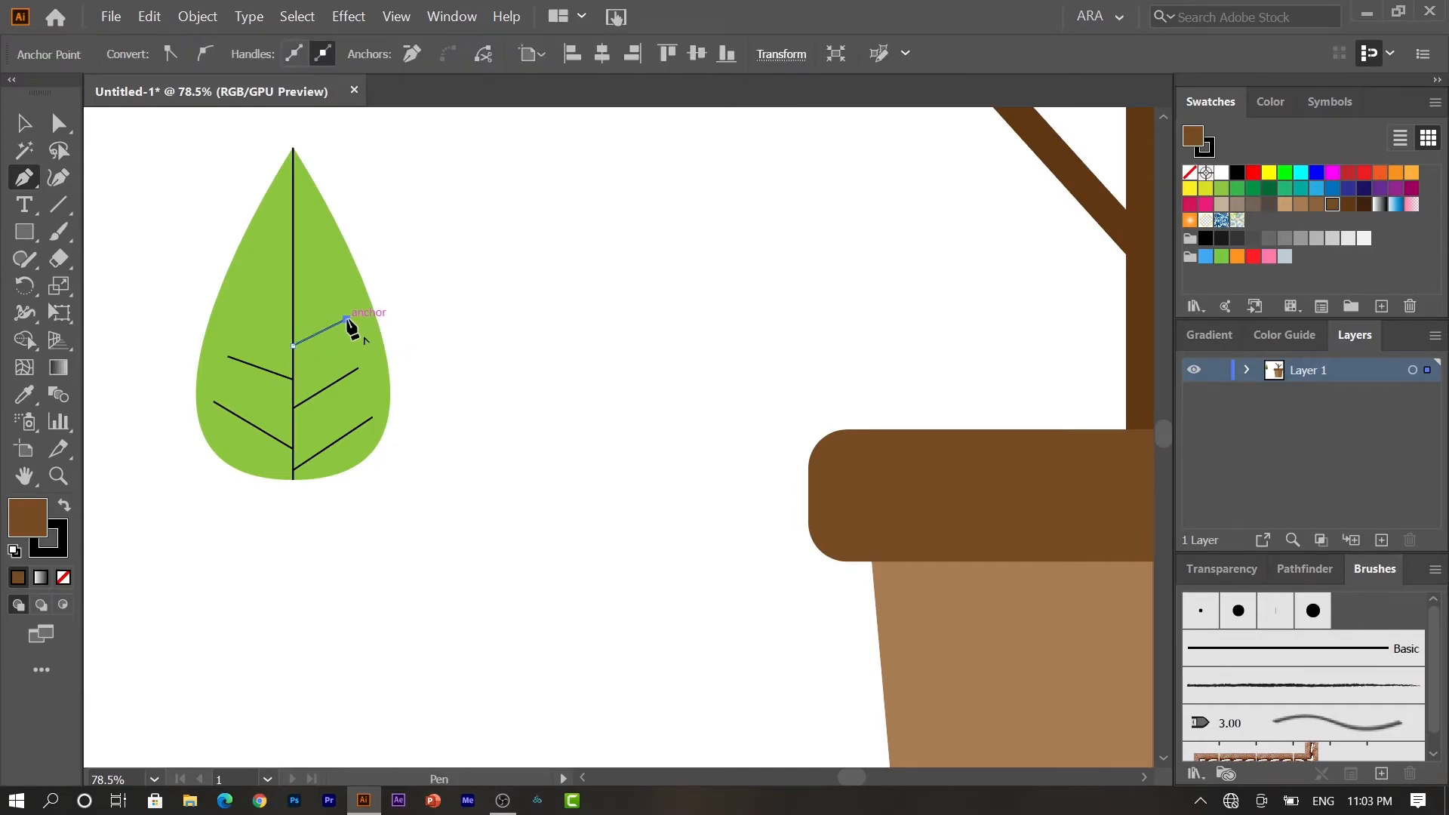
left_click(293, 319)
left_click(236, 313)
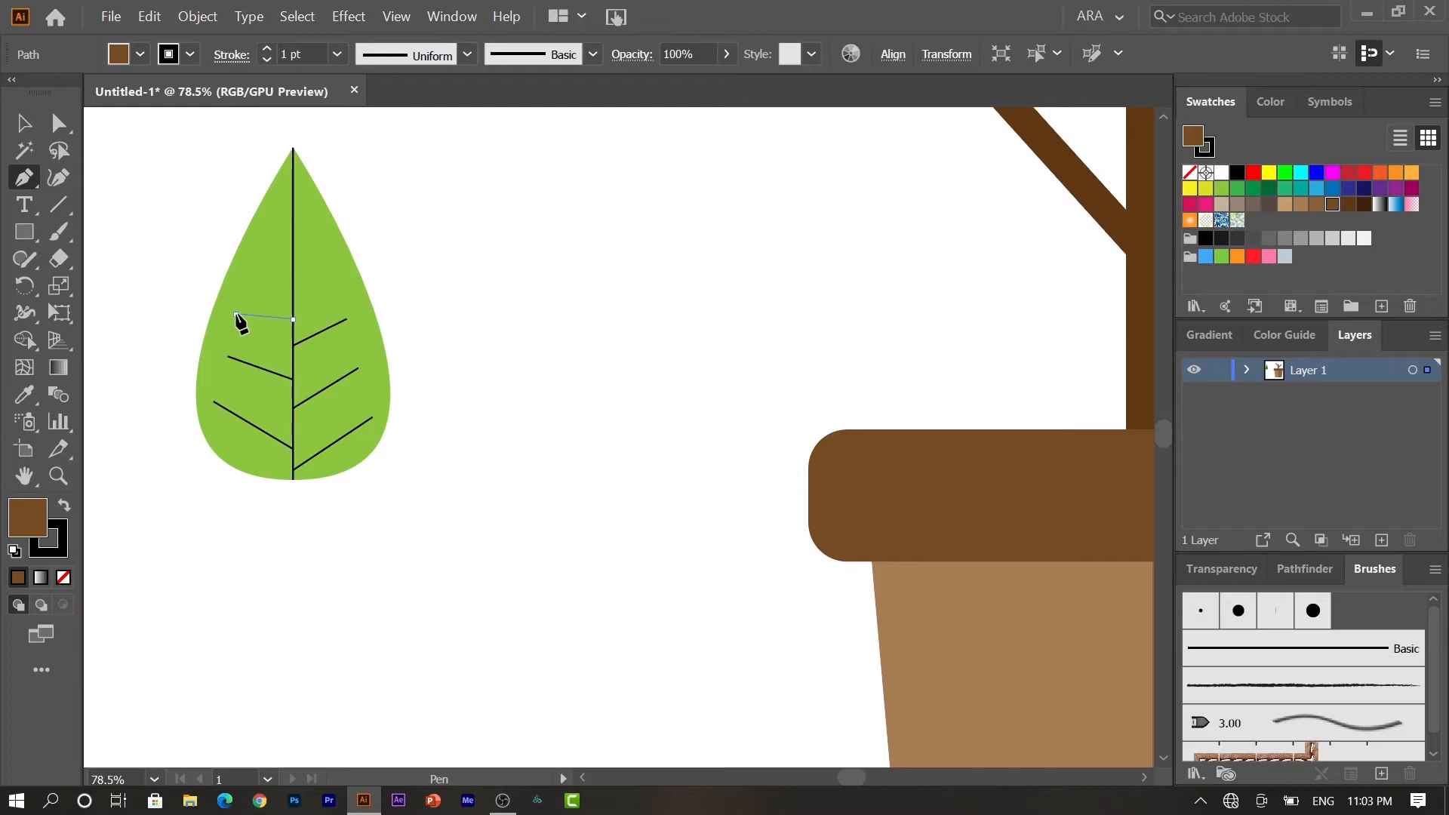
Draw five progressively shorter side veins, alternating right and left of the midrib, up to the leaf's tip.
left_click(293, 289)
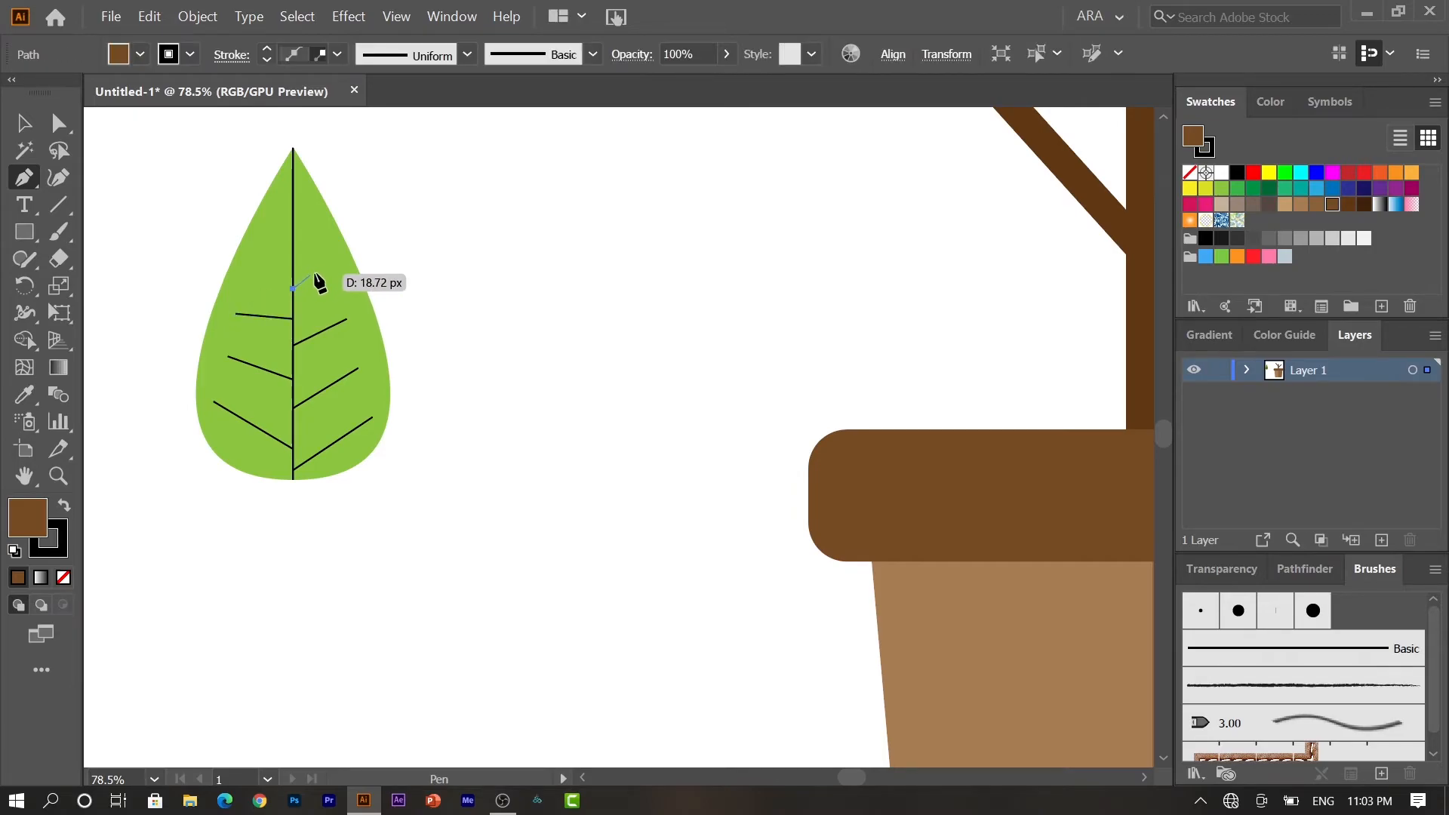
left_click(333, 246)
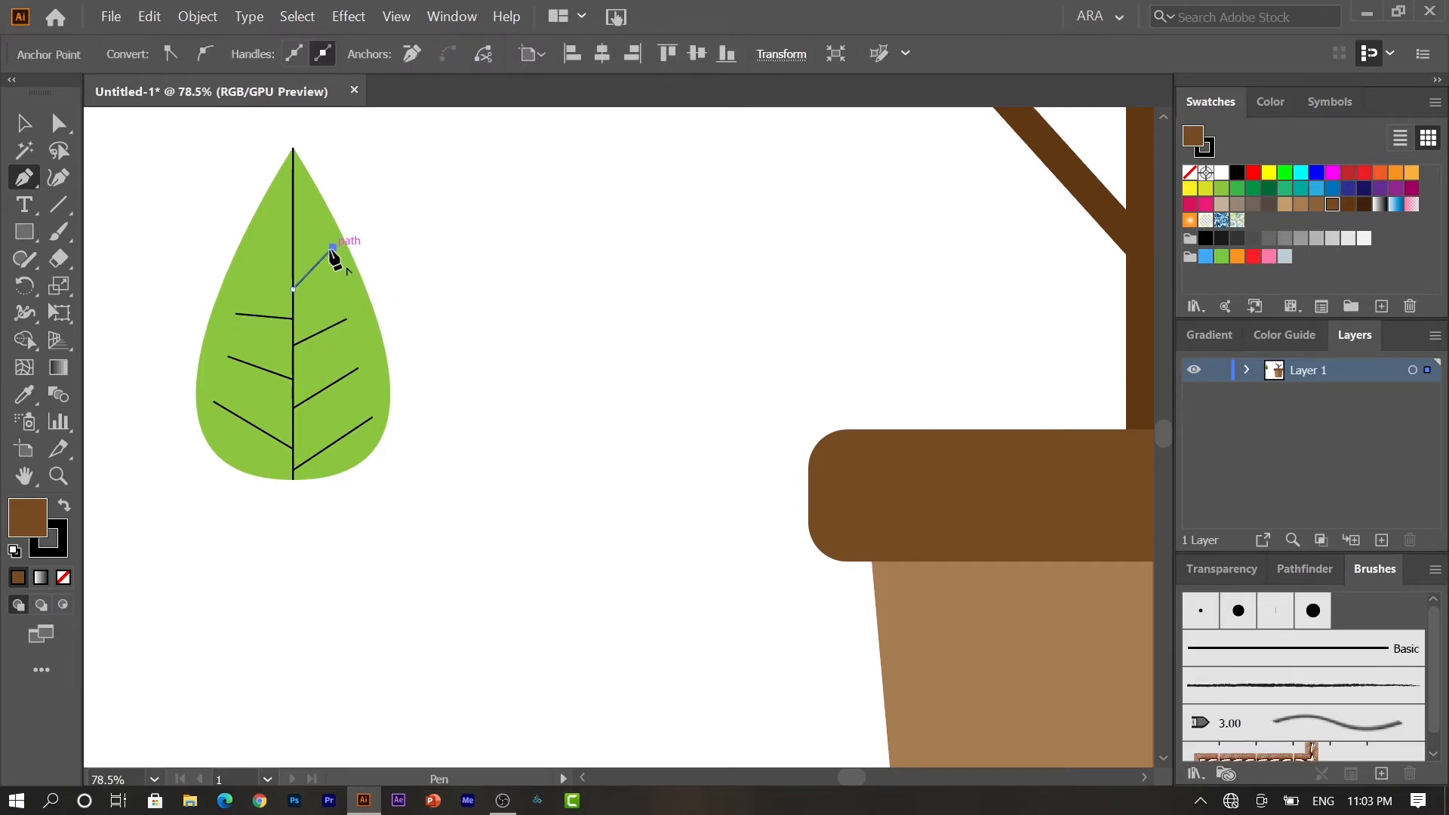
left_click(292, 273)
left_click(247, 246)
left_click(293, 238)
left_click(318, 238)
left_click(293, 219)
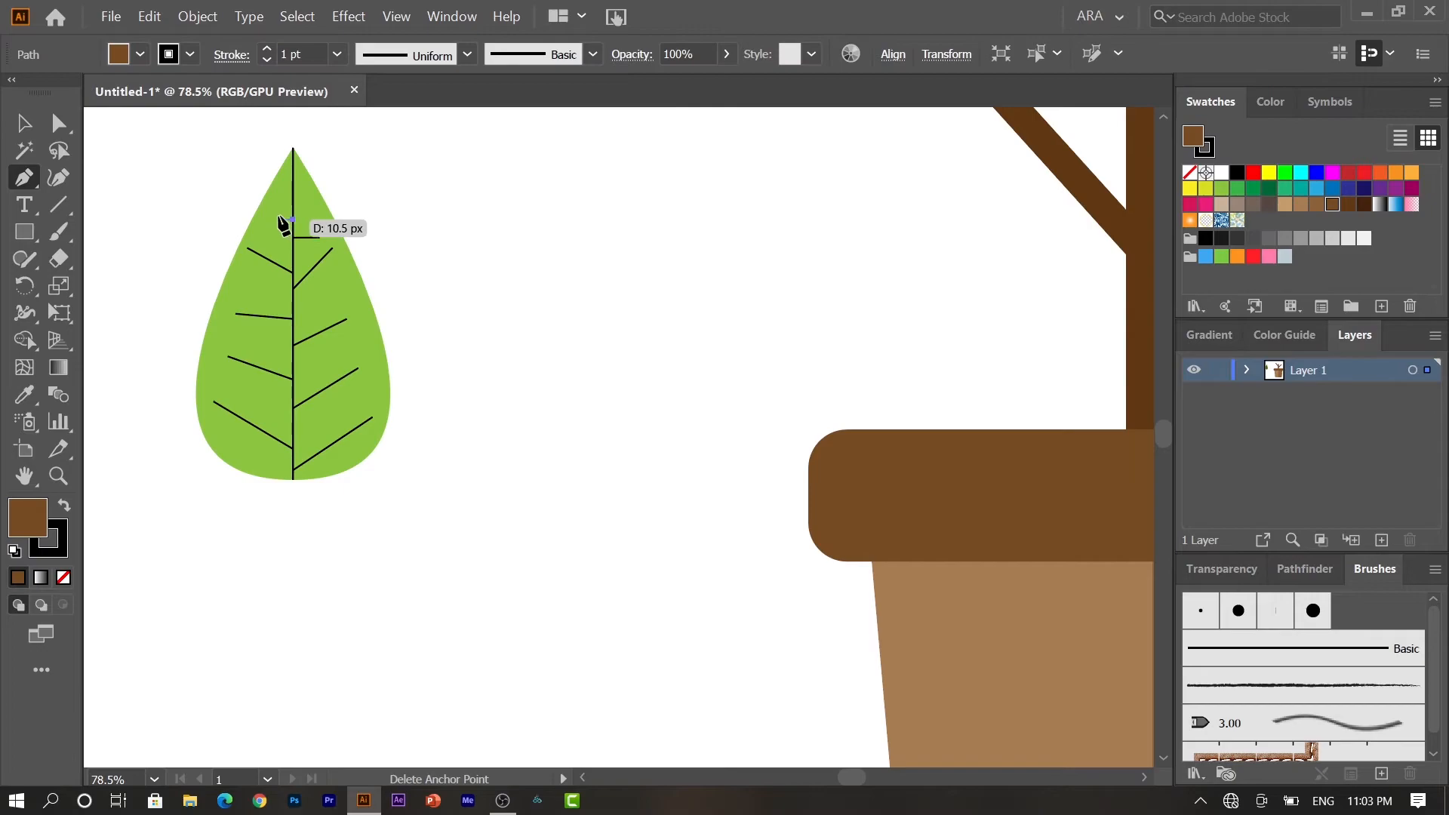
left_click(271, 206)
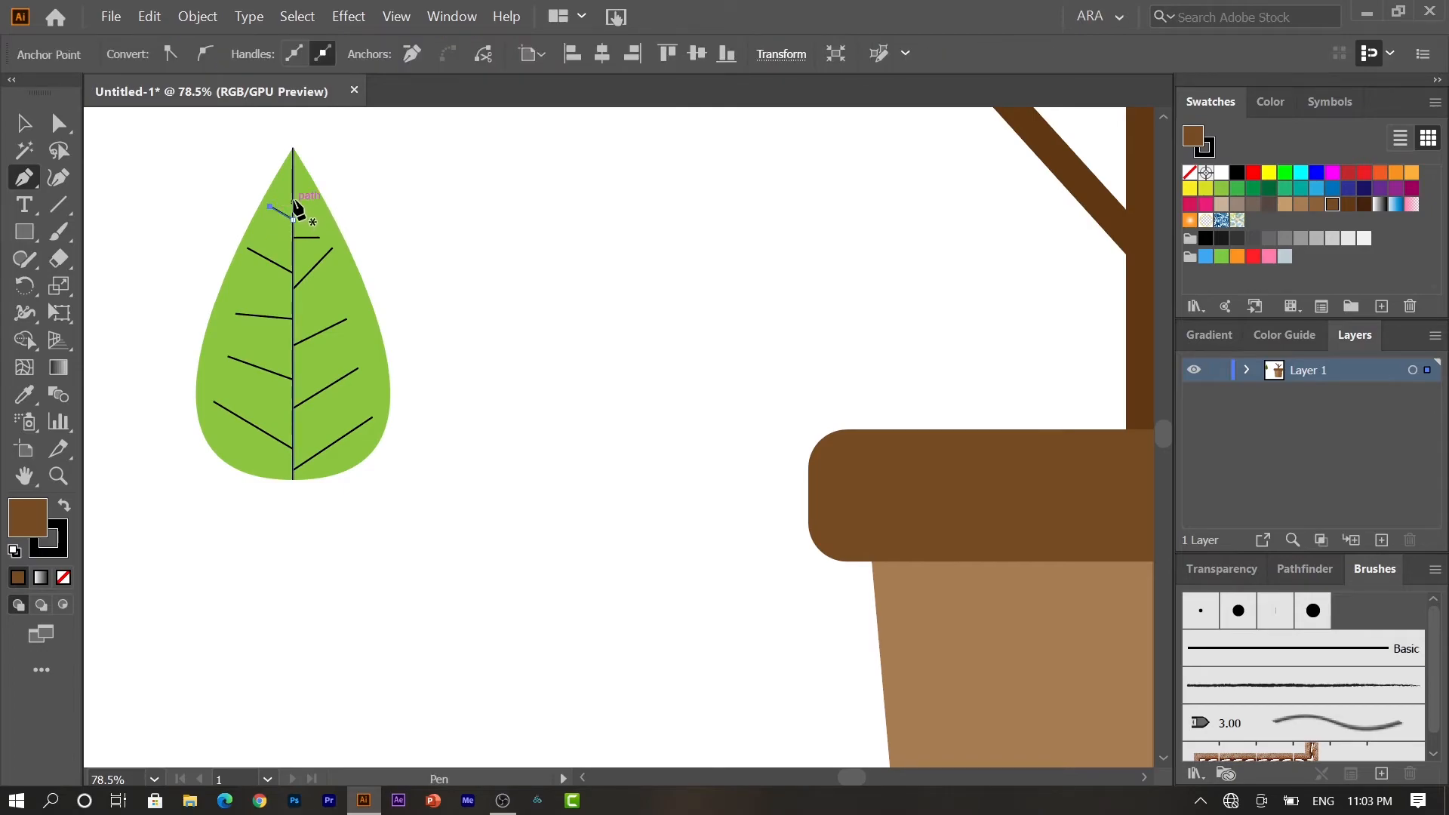
left_click(293, 199)
left_click(300, 180)
Remove the fill from the midrib and all side veins, leaving the green leaf shape out of the selection.
left_click(24, 123)
left_click(216, 241)
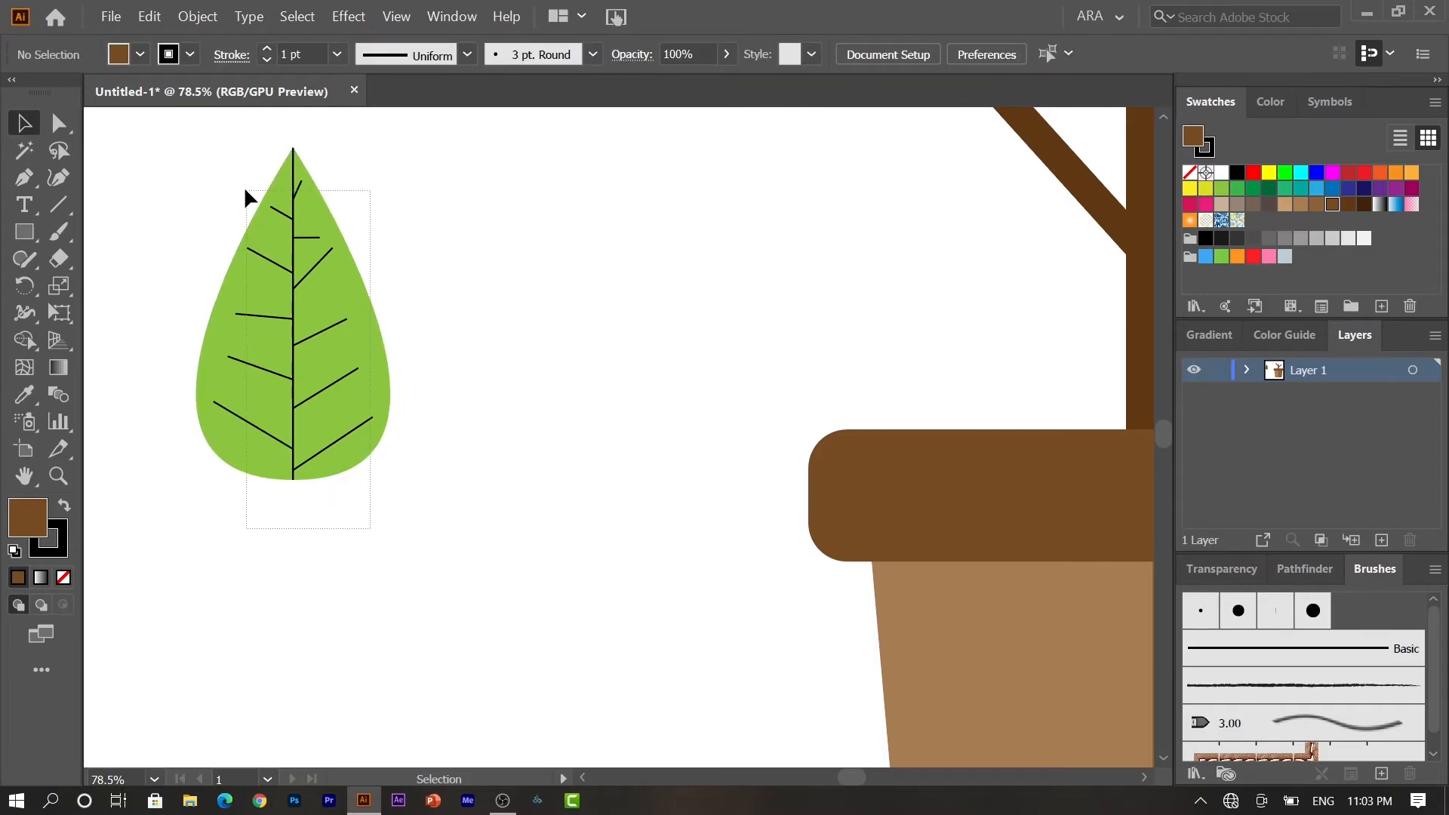
left_click_drag(247, 193, 234, 173)
left_click(245, 389, "shift")
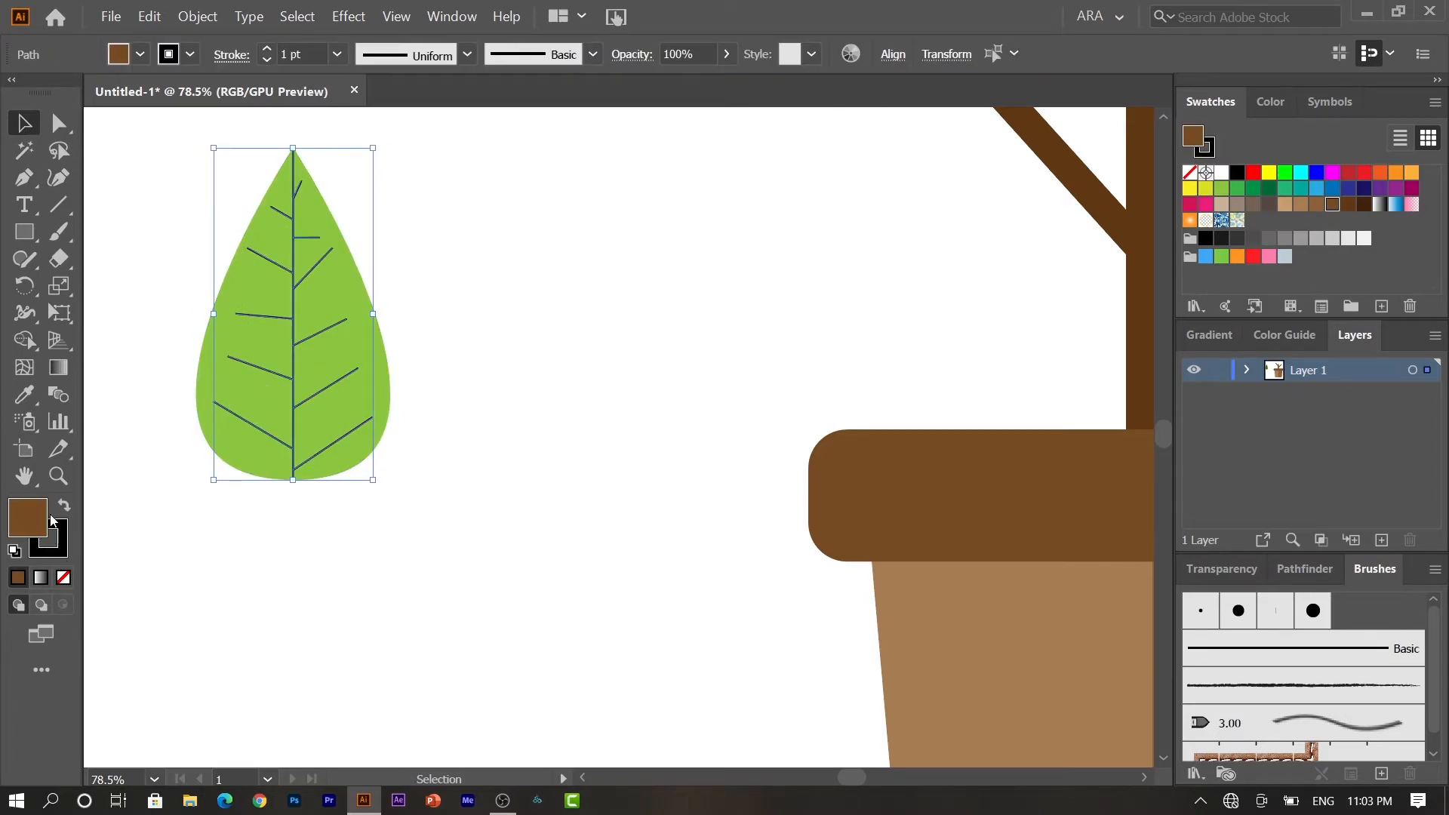
left_click(65, 578)
left_click(169, 578)
Group the leaf shape with its midrib and side veins.
left_click_drag(402, 510, 195, 175)
right_click(195, 169)
left_click(274, 265)
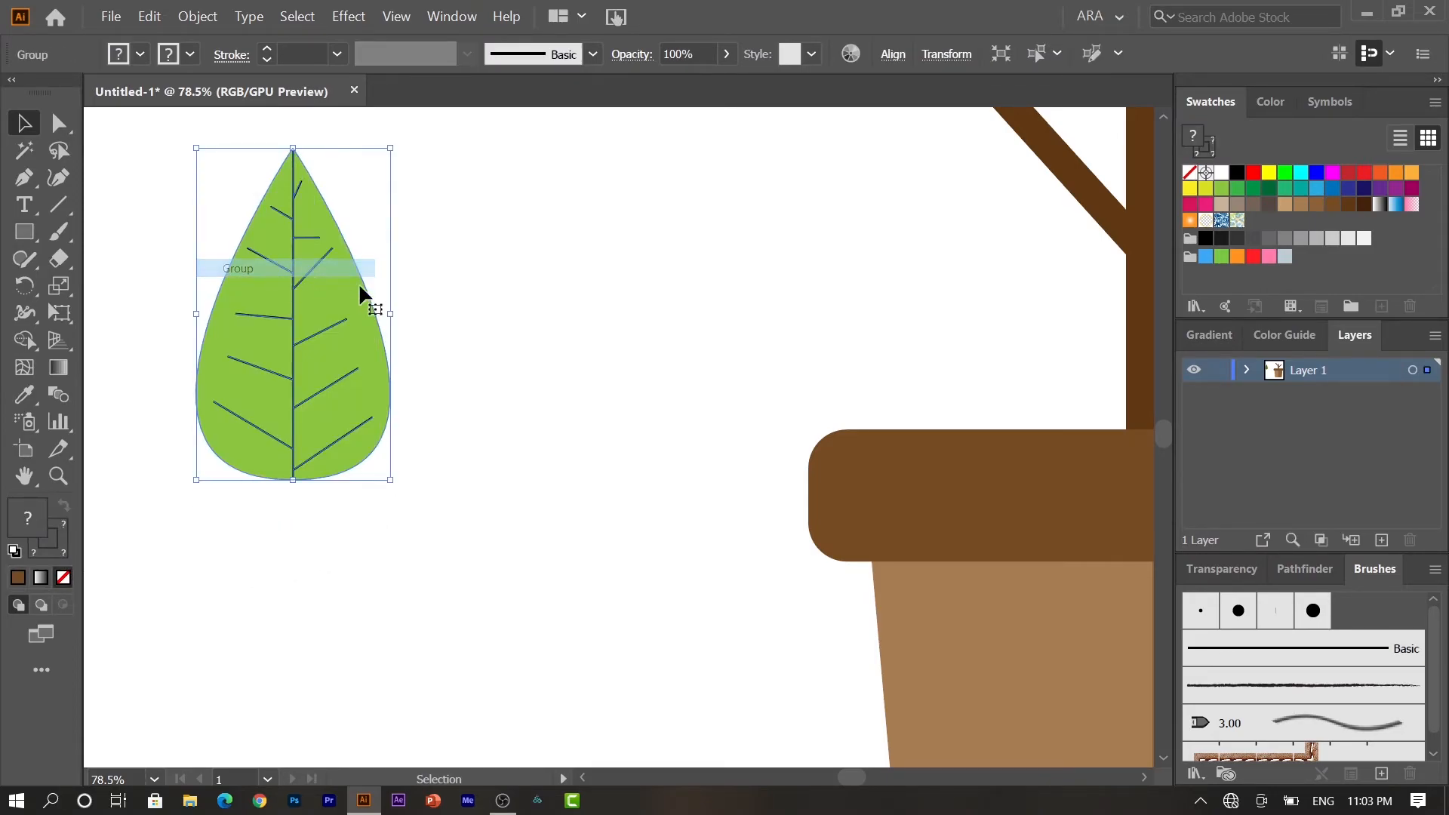
left_click(485, 322)
Scale down and rotate the leaf group and attach it to the tip of the left branch.
key("ctrl+0")
left_click_drag(382, 481, 243, 249)
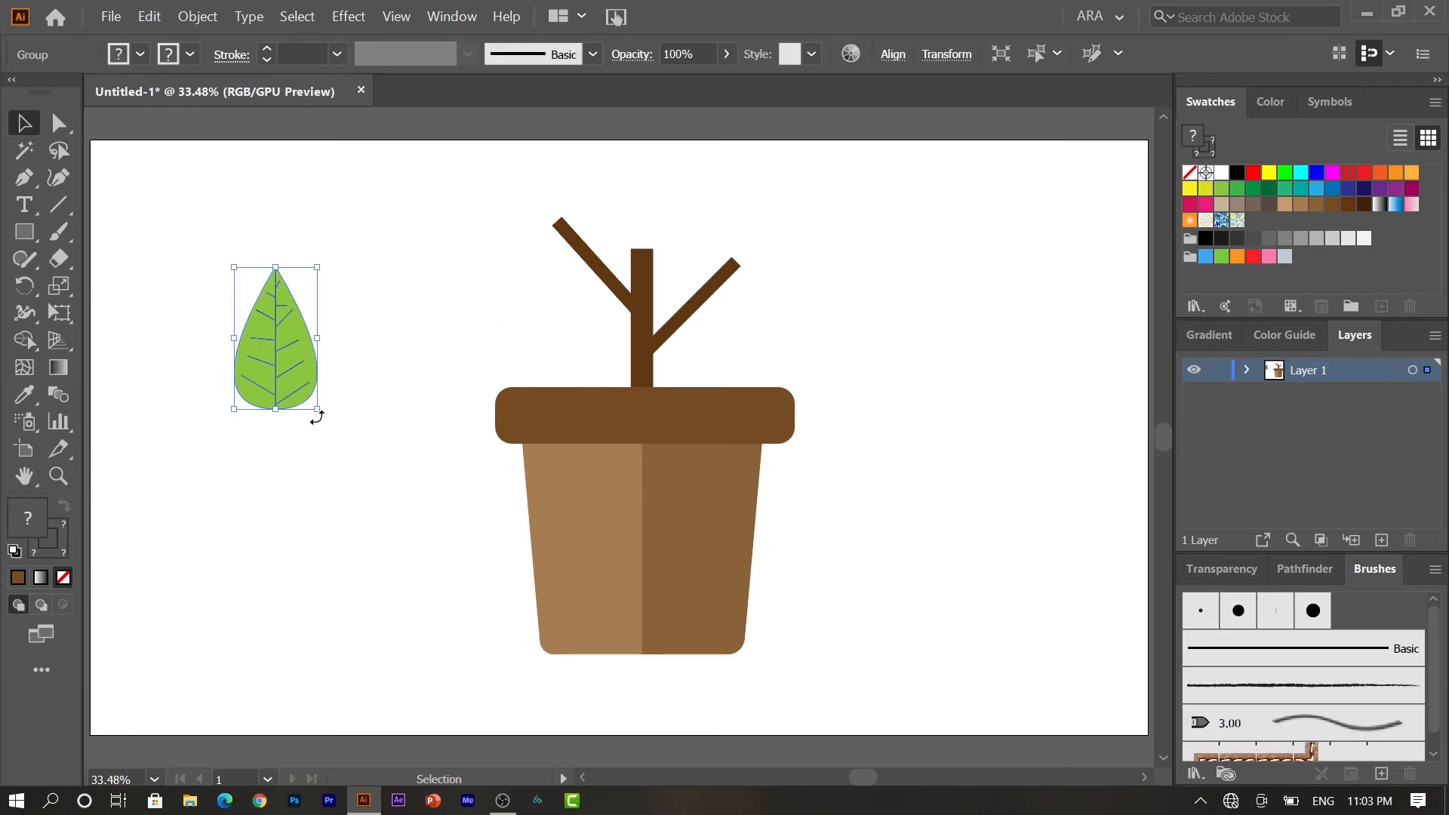
left_click_drag(317, 410, 551, 240)
left_click(494, 293)
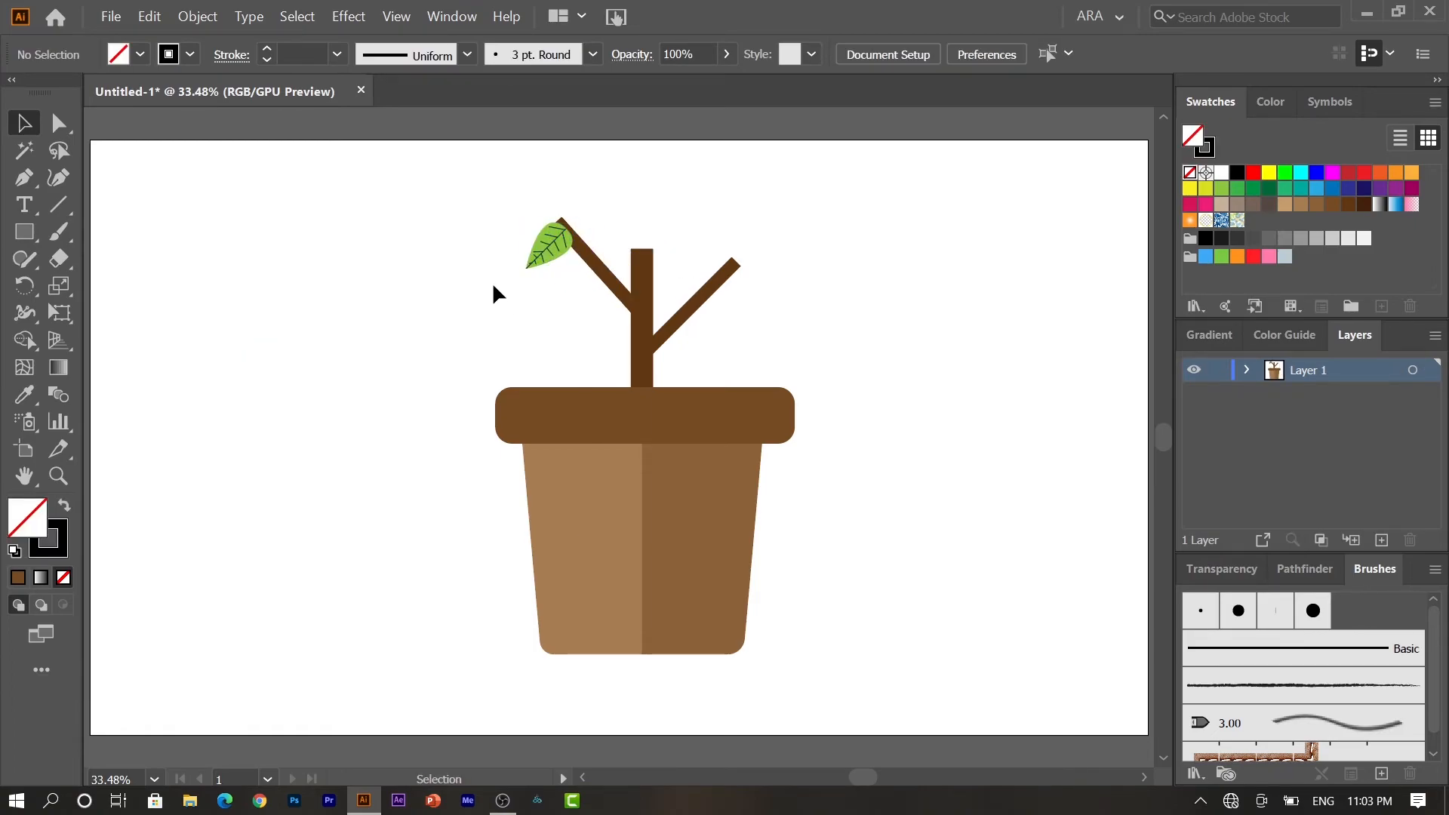
Shrink the leaf slightly and place a copy of it lower on the left branch.
left_click(543, 252)
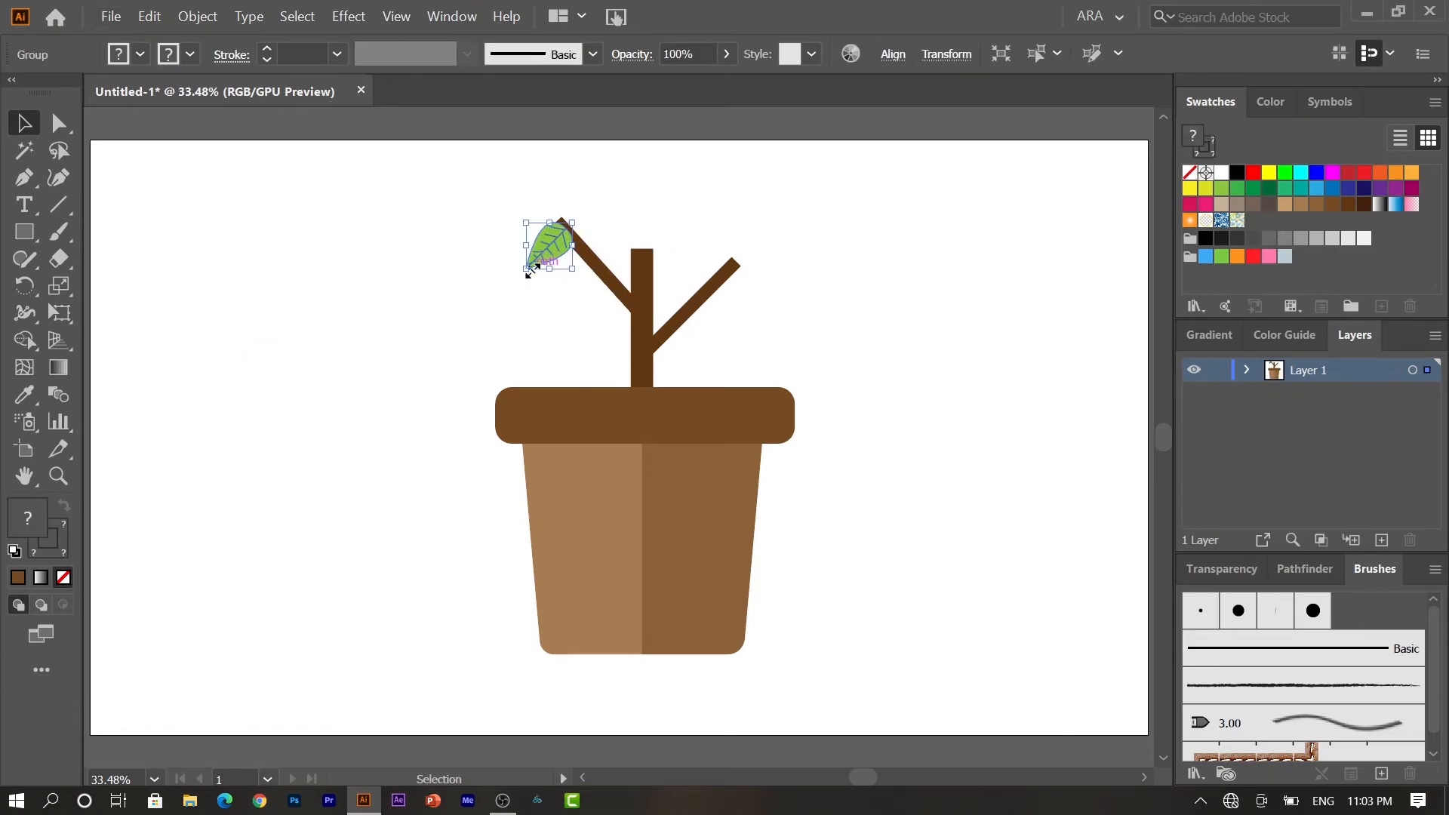
left_click_drag(527, 273, 580, 279)
left_click(531, 283)
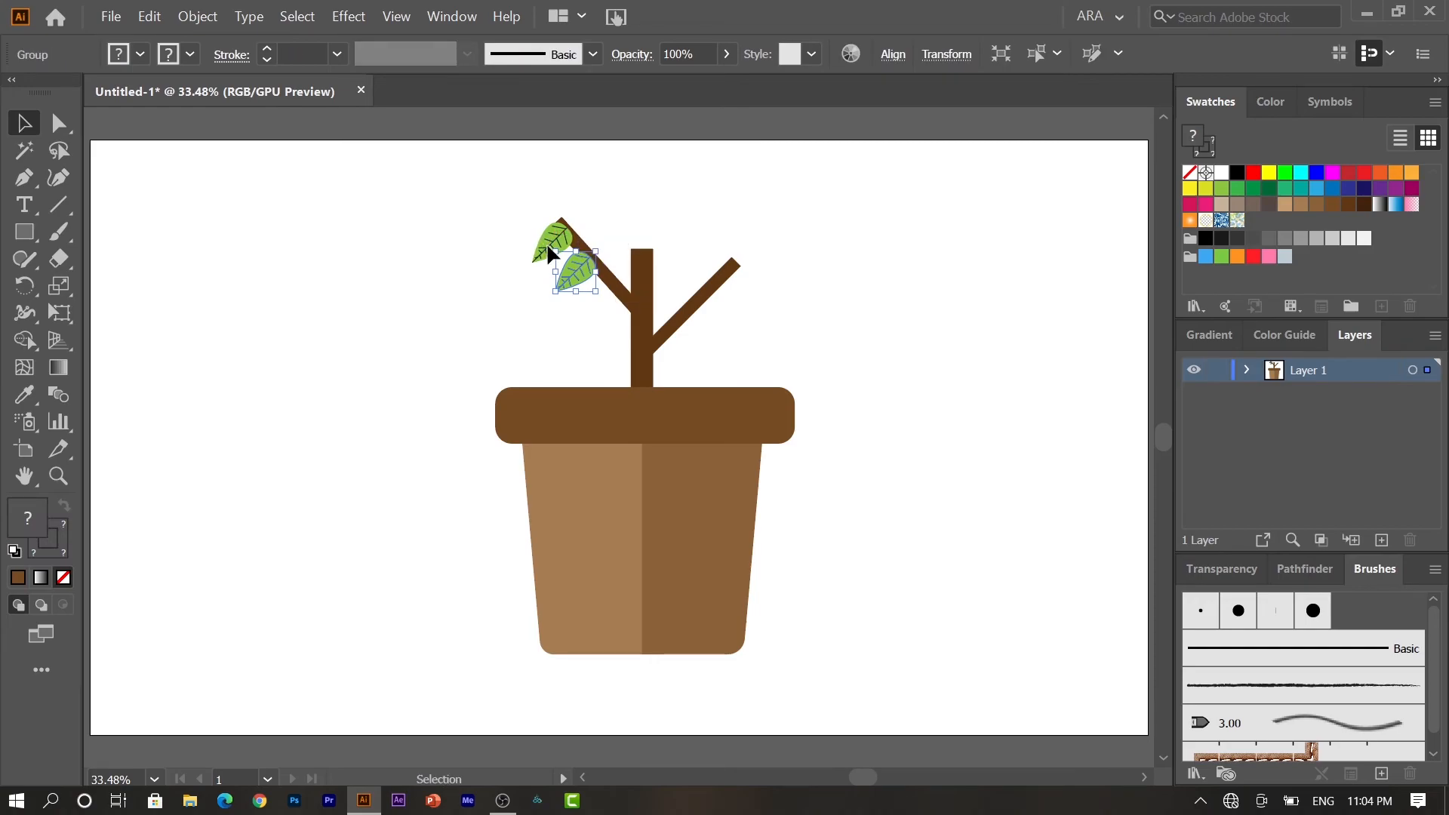
double_click(573, 278)
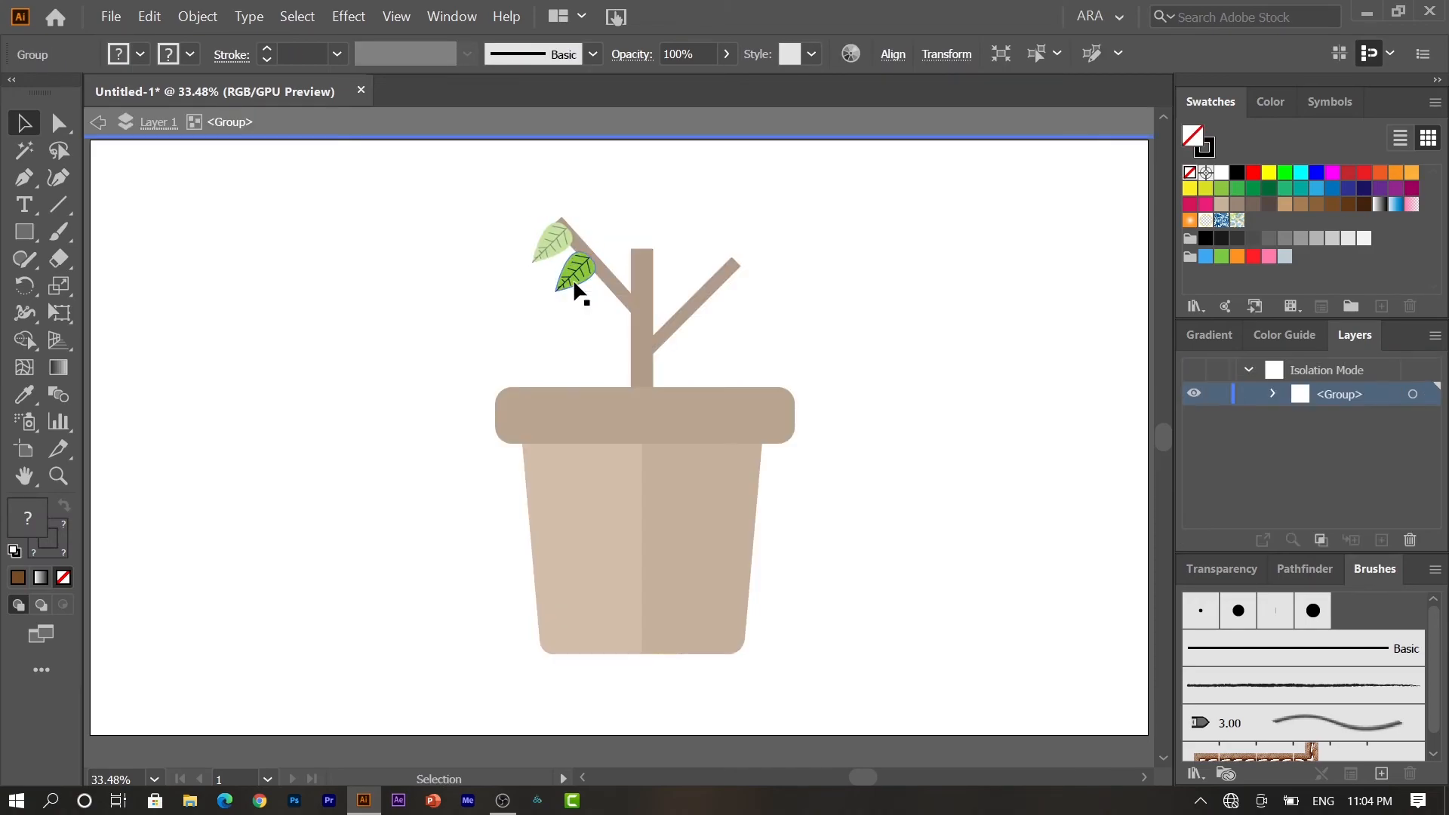
double_click(591, 154)
Add more copies of the leaf along the left and right branches, varying their size and angle.
left_click_drag(575, 268, 702, 329)
left_click(537, 307)
left_click_drag(713, 264, 600, 240)
left_click(638, 206)
left_click_drag(714, 263, 718, 307)
left_click(693, 322)
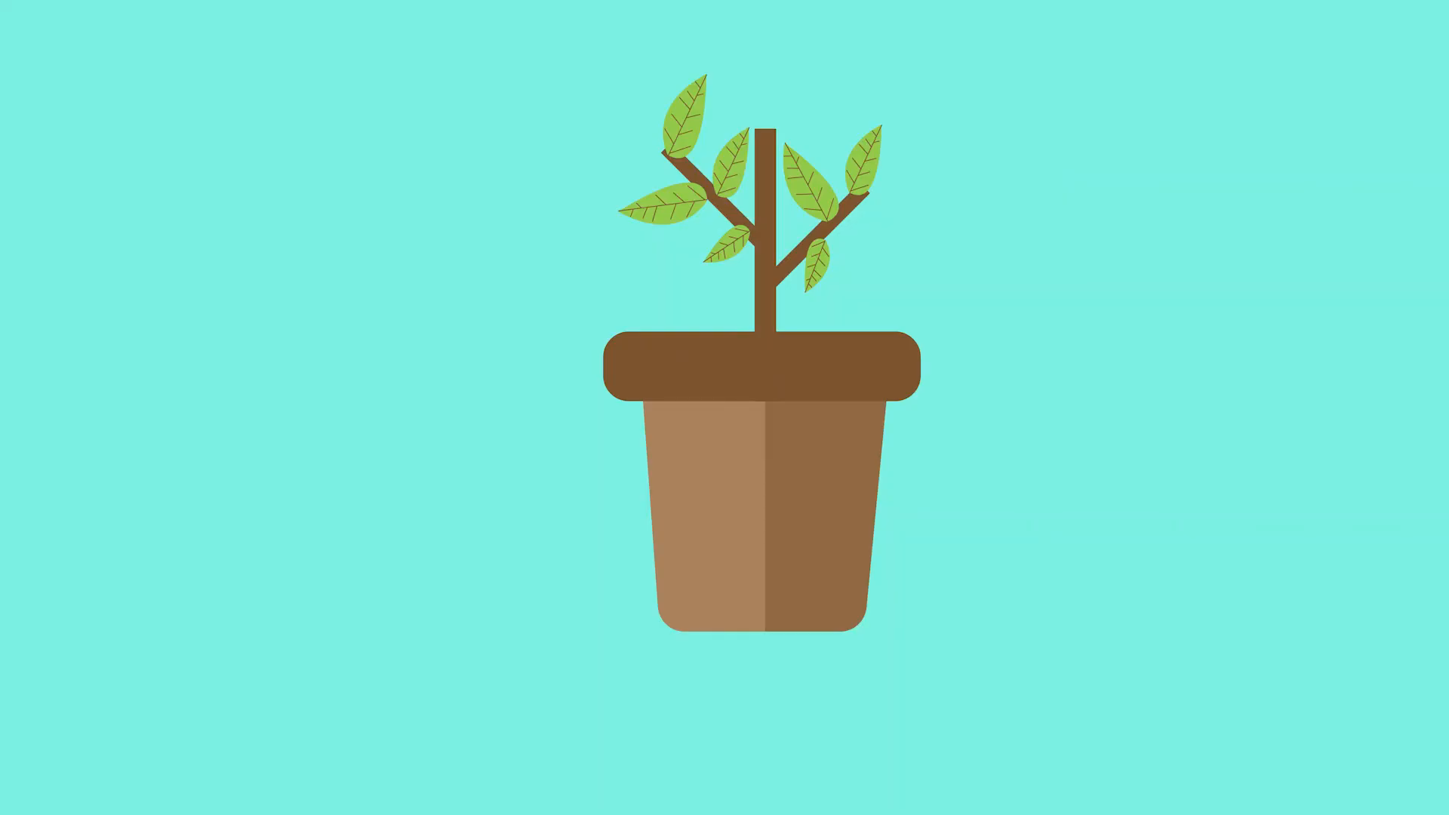